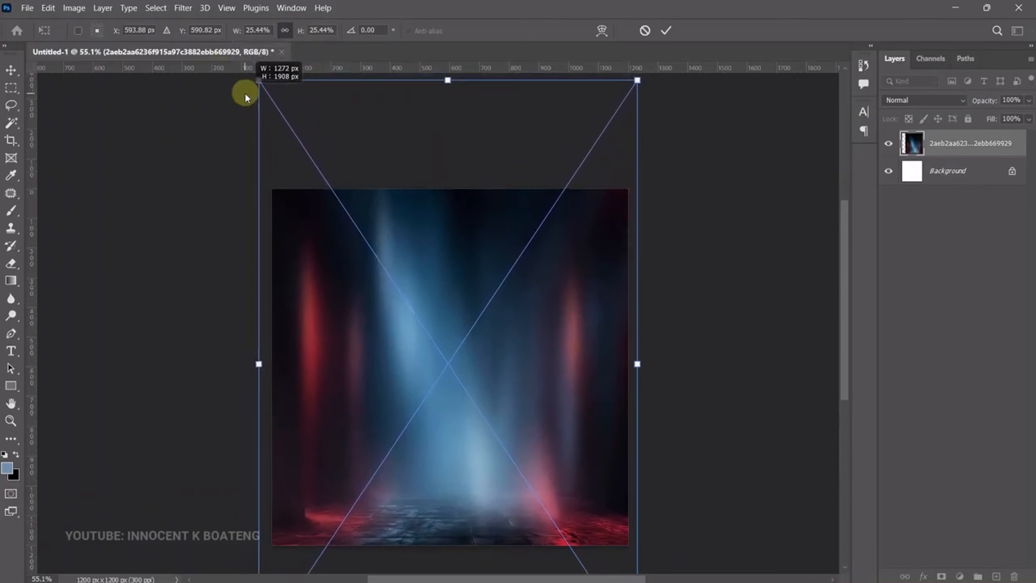
Step: Commit the enlarged blue-and-red light background on the canvas and rasterize its layer
key("Return")
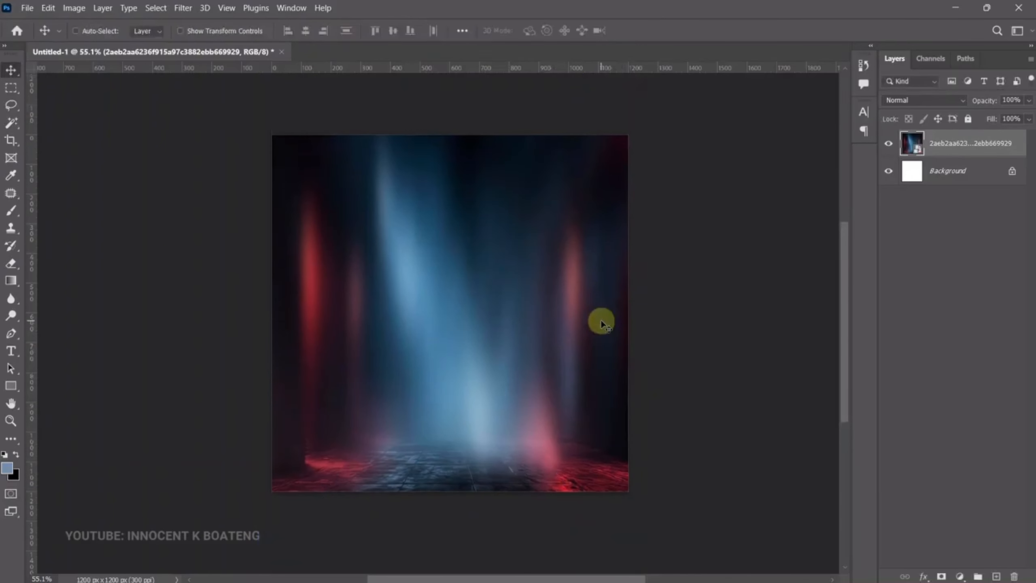
right_click(944, 144)
left_click(831, 283)
Step: Darken the background image's shadows with Levels, raising the black input level to 9
key("ctrl+l")
left_click_drag(725, 223, 729, 228)
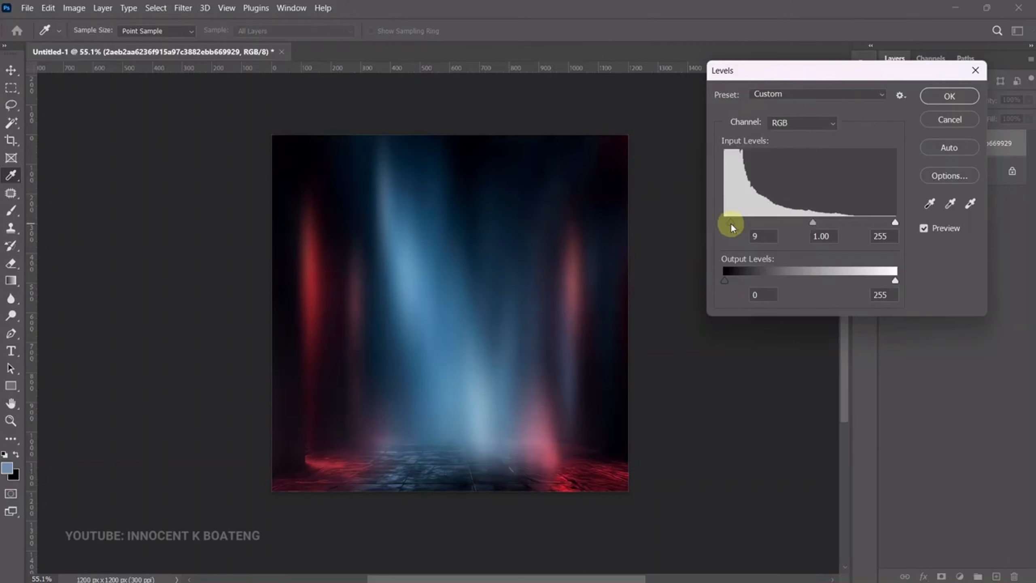
left_click(943, 102)
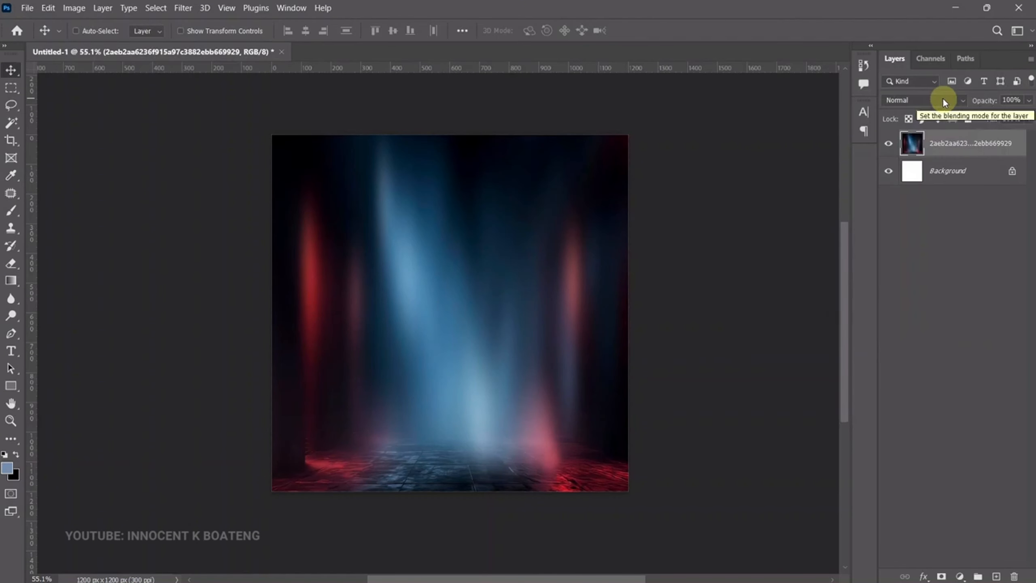
Step: Apply a Gaussian Blur with a radius of 8.4 pixels to the background image layer
scroll(503, 244, "up", 1)
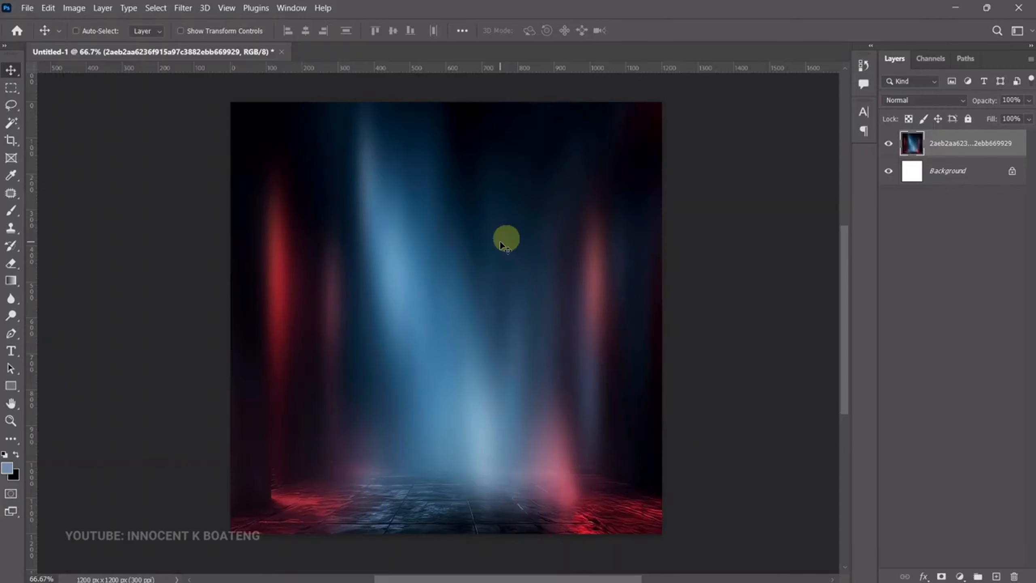
left_click(183, 8)
mouse_move(229, 169)
left_click(381, 217)
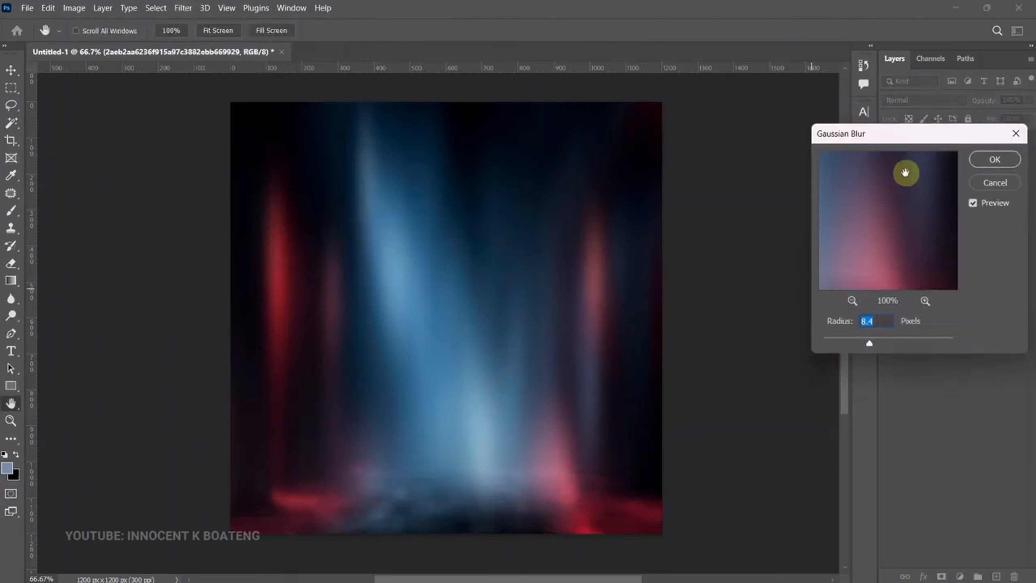
left_click(994, 159)
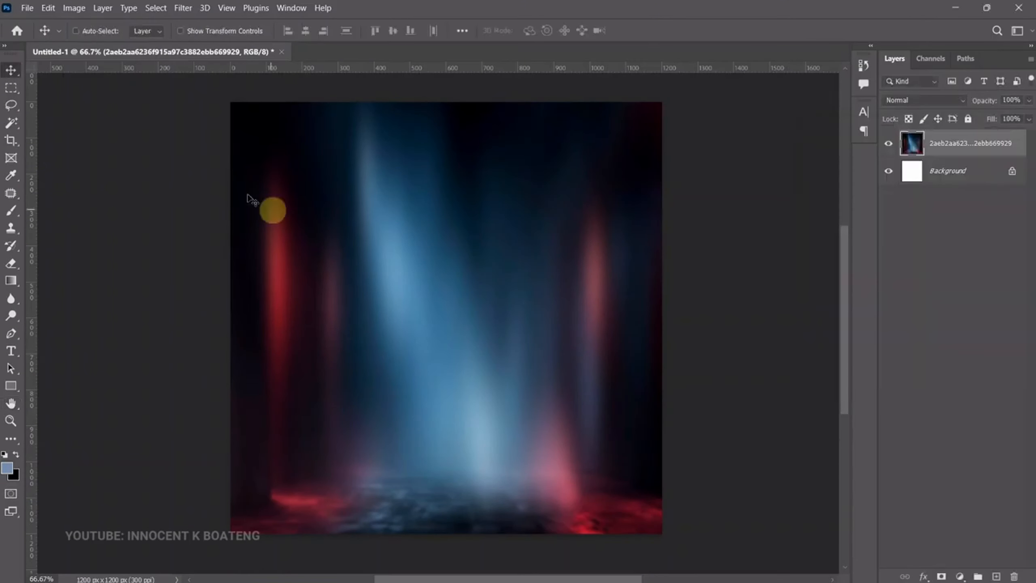
Step: Place the stage truss image with orange spotlights from the Drip Night Resources folder as an embedded layer
left_click(28, 8)
left_click(143, 252)
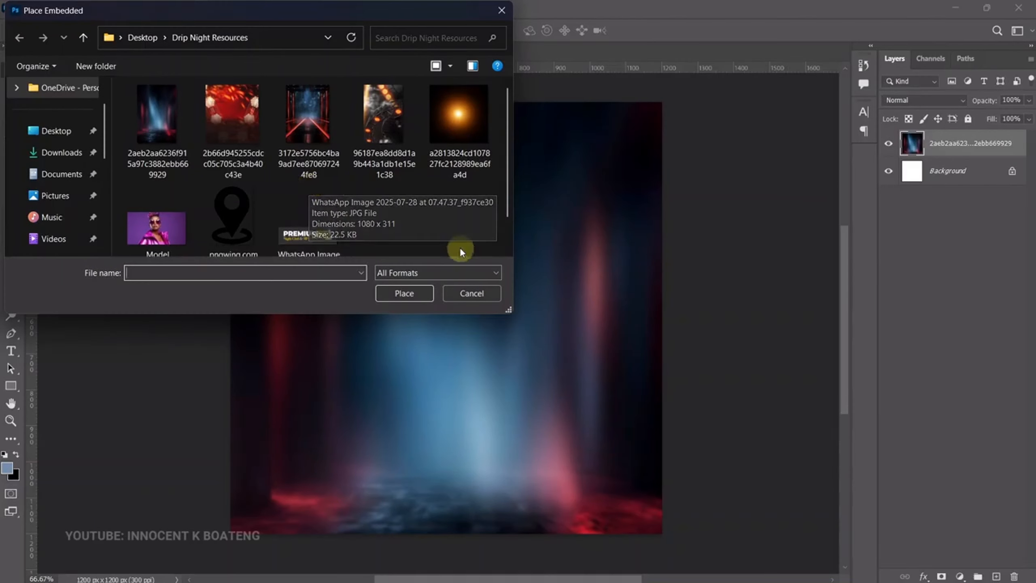
double_click(383, 122)
scroll(538, 326, "down", 2)
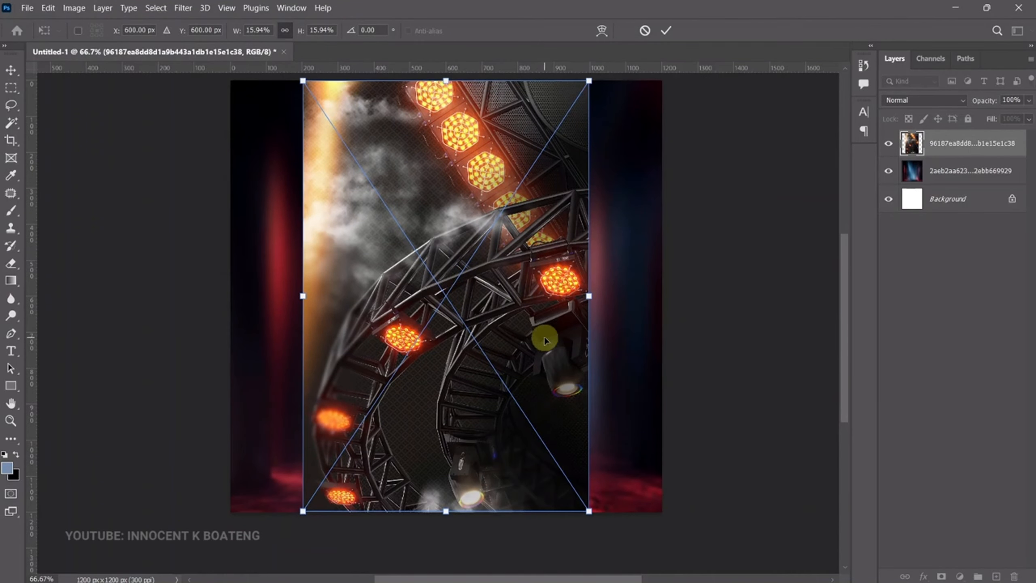
Step: Enlarge and reposition the placed stage truss image until it covers the whole canvas, and commit the transform
left_click_drag(580, 478, 671, 523)
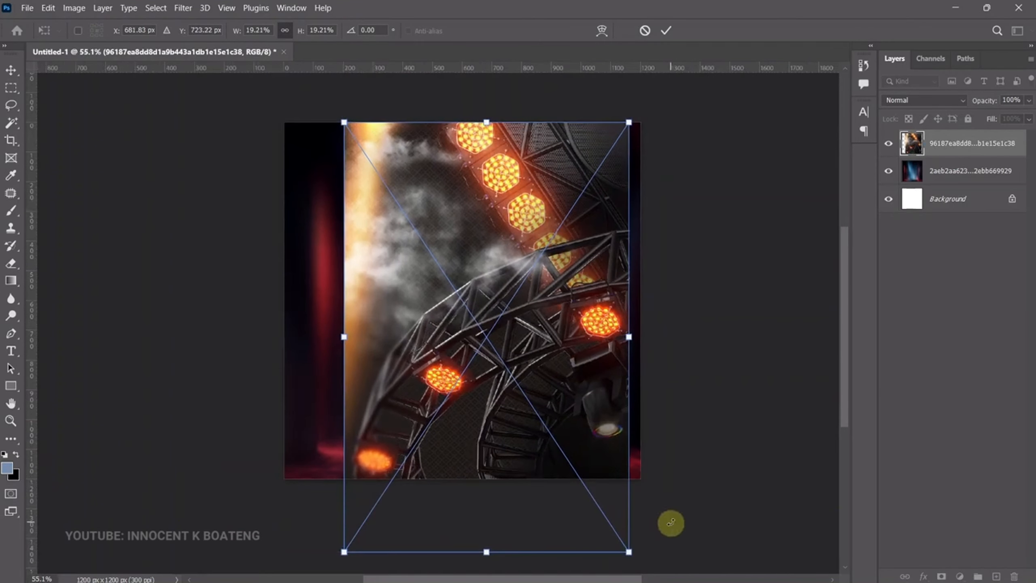
left_click_drag(345, 122, 273, 21)
scroll(273, 21, "down", 3)
left_click_drag(614, 532, 684, 479)
left_click_drag(643, 516, 596, 435)
left_click_drag(376, 116, 363, 101)
key("Return")
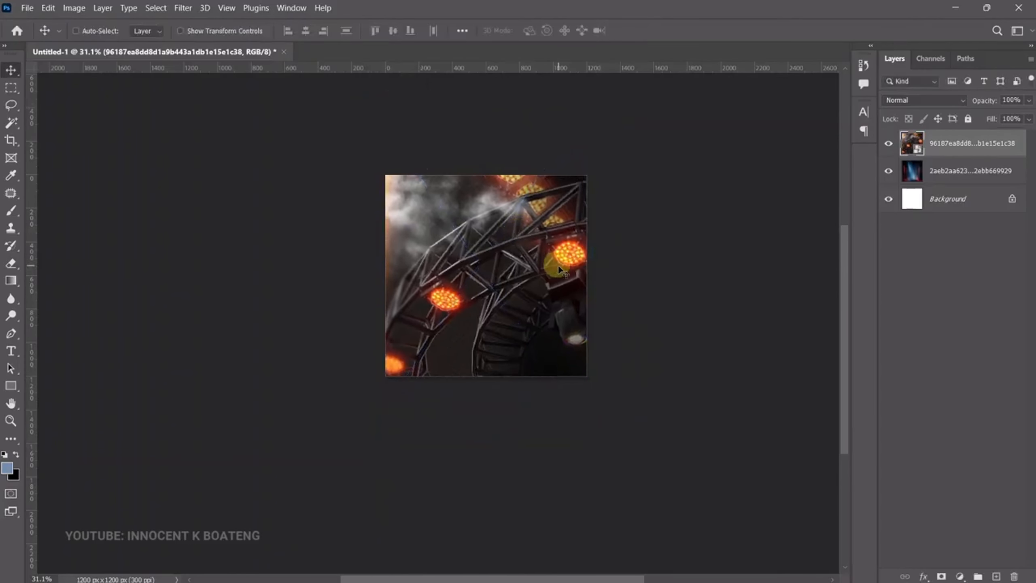
Step: Rasterize the stage truss layer and desaturate it to black and white
right_click(961, 143)
left_click(826, 284)
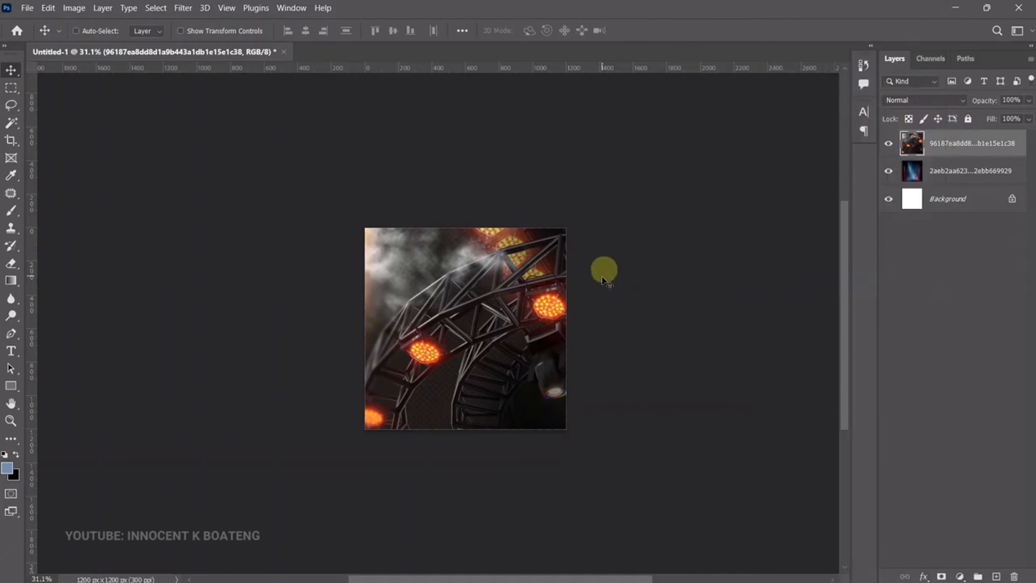
key("ctrl+shift+u")
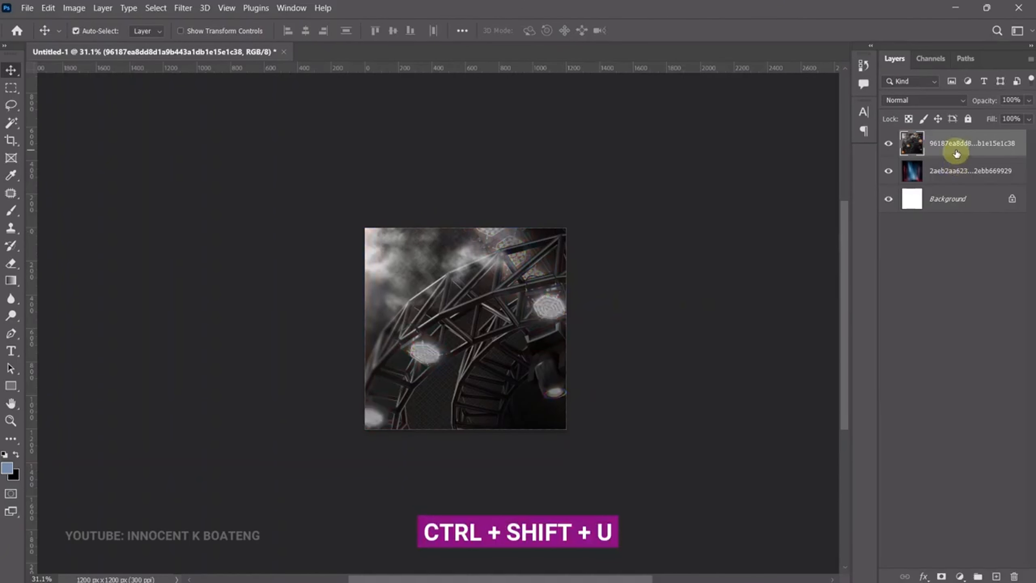
Step: Set the stage truss layer's blend mode to Soft Light
left_click(924, 100)
left_click(914, 270)
key("z")
left_click_drag(478, 342, 583, 295)
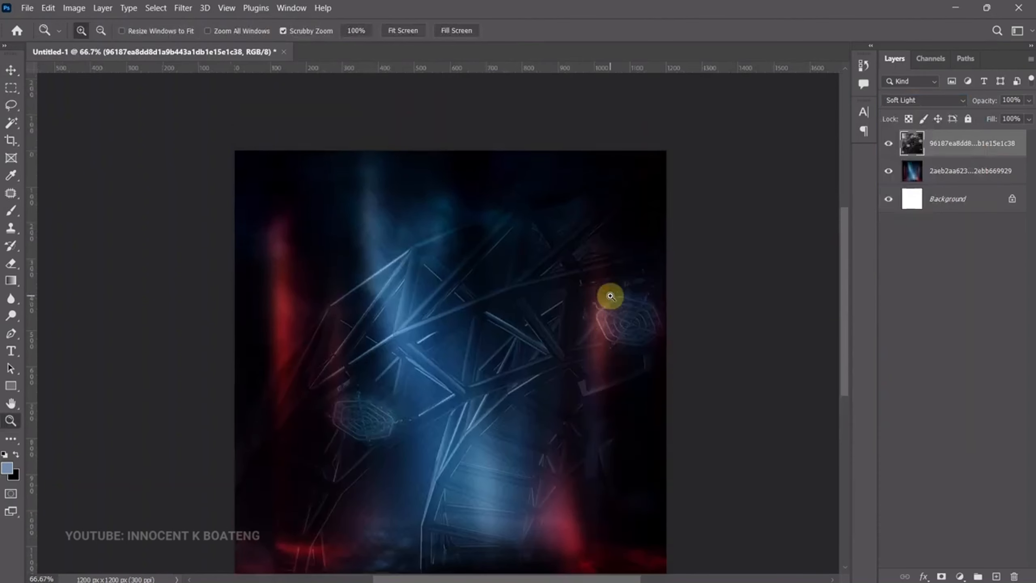
Step: Set the stage truss layer's opacity to 70%
left_click_drag(979, 103, 966, 103)
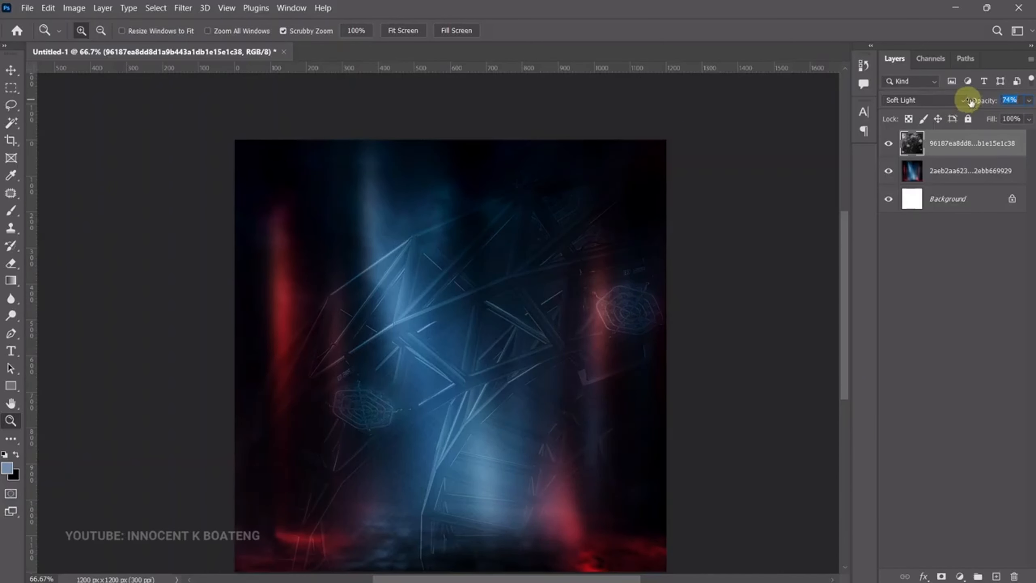
type("70")
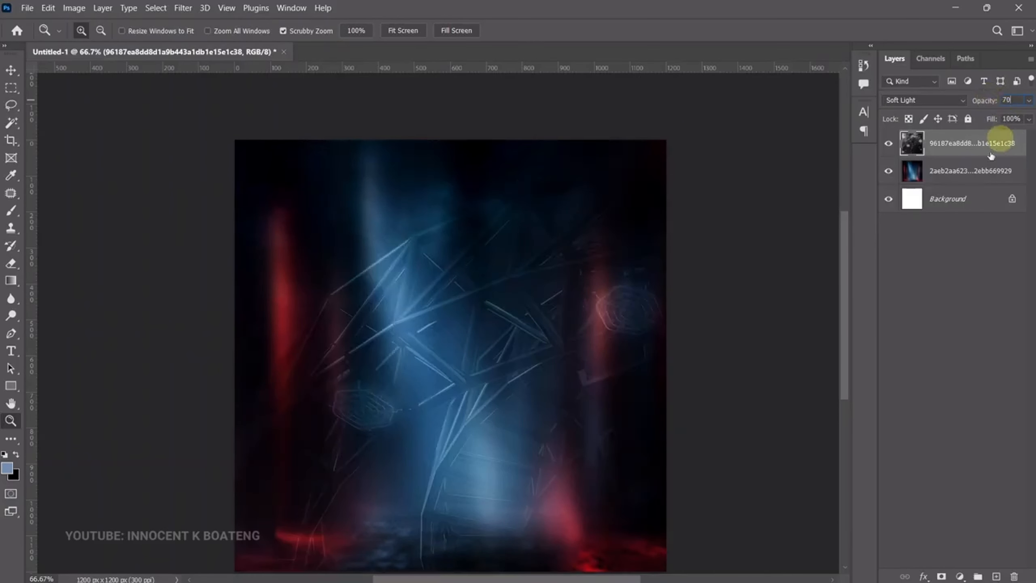
key("Return")
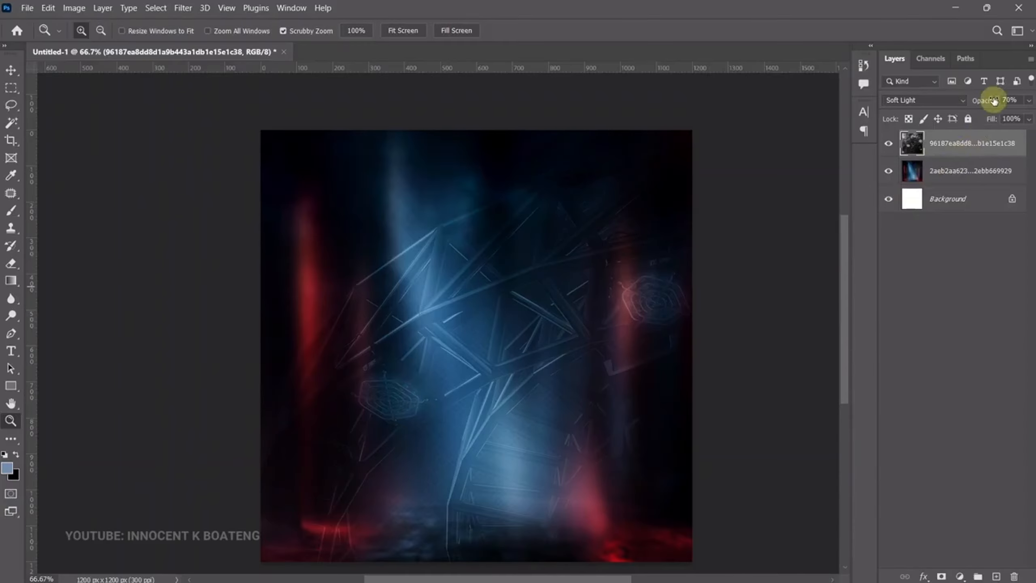
Step: Brighten the blurred background layer's highlights slightly with Levels by lowering the white input level
left_click(971, 172)
key("ctrl+l")
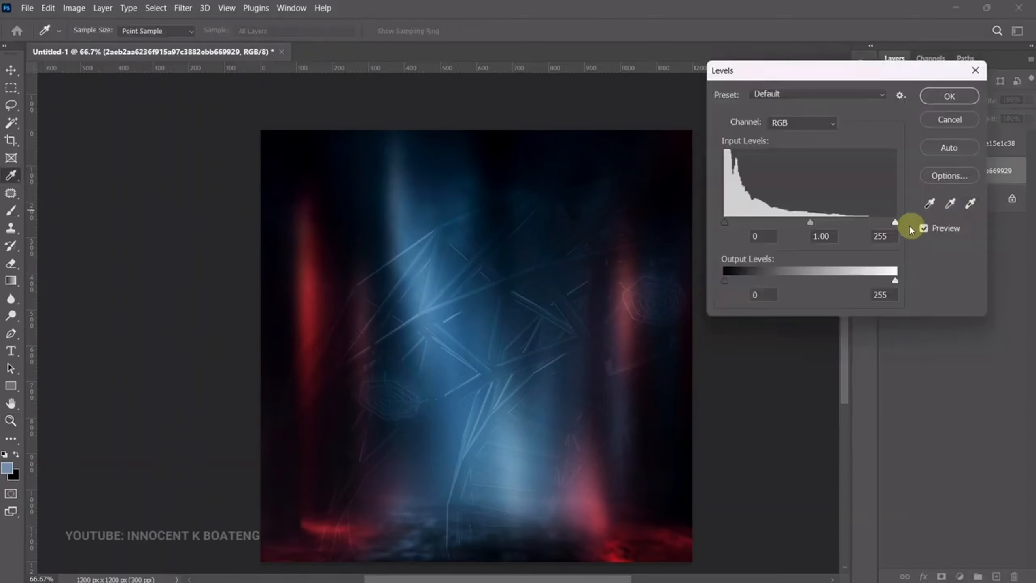
left_click_drag(895, 222, 882, 220)
key("Return")
key("z")
Step: Reduce the stage truss layer's opacity to 50%
left_click(972, 143)
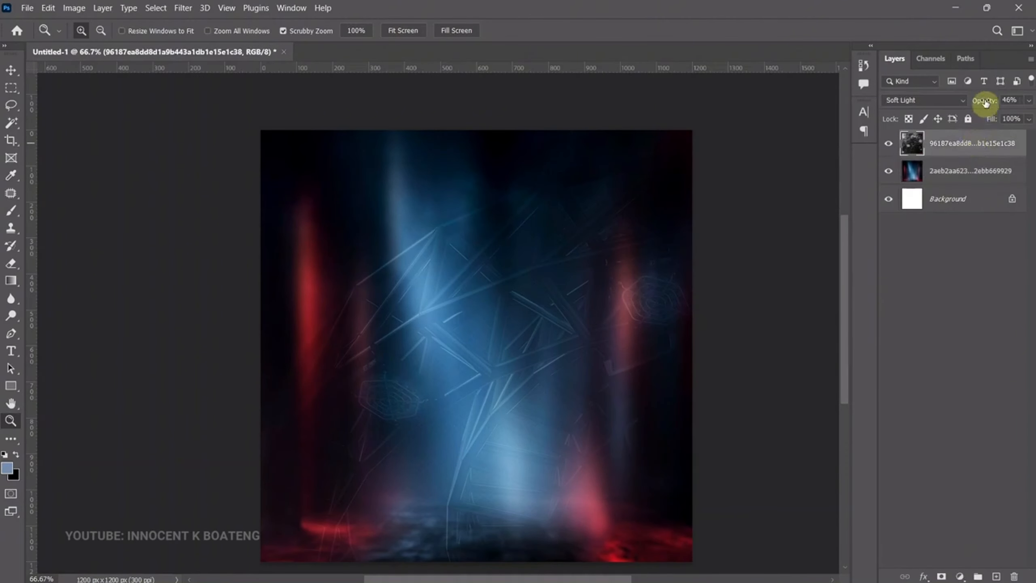
scroll(601, 347, "down", 2)
scroll(597, 331, "right", 1)
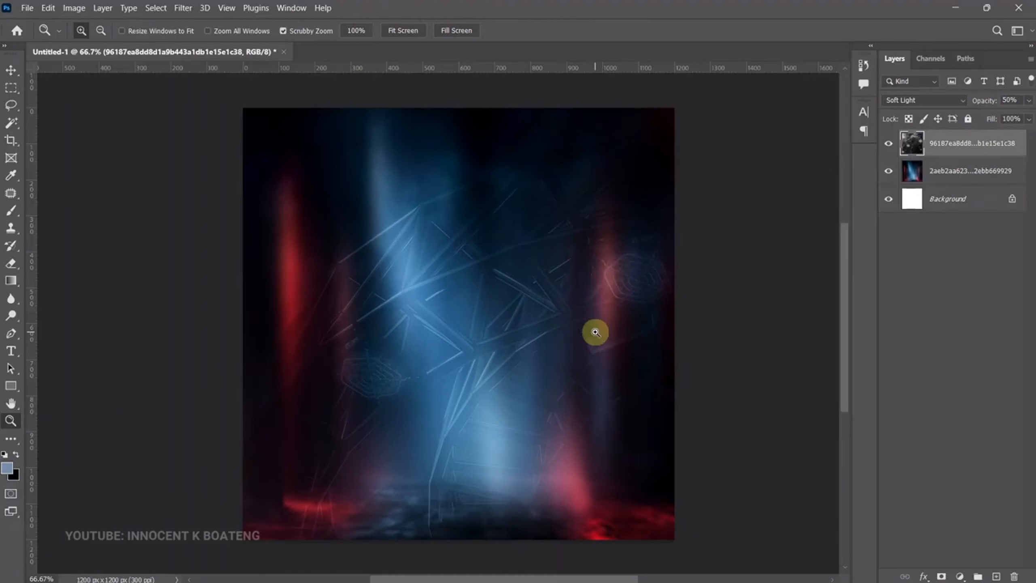
key("v")
scroll(561, 347, "up", 1)
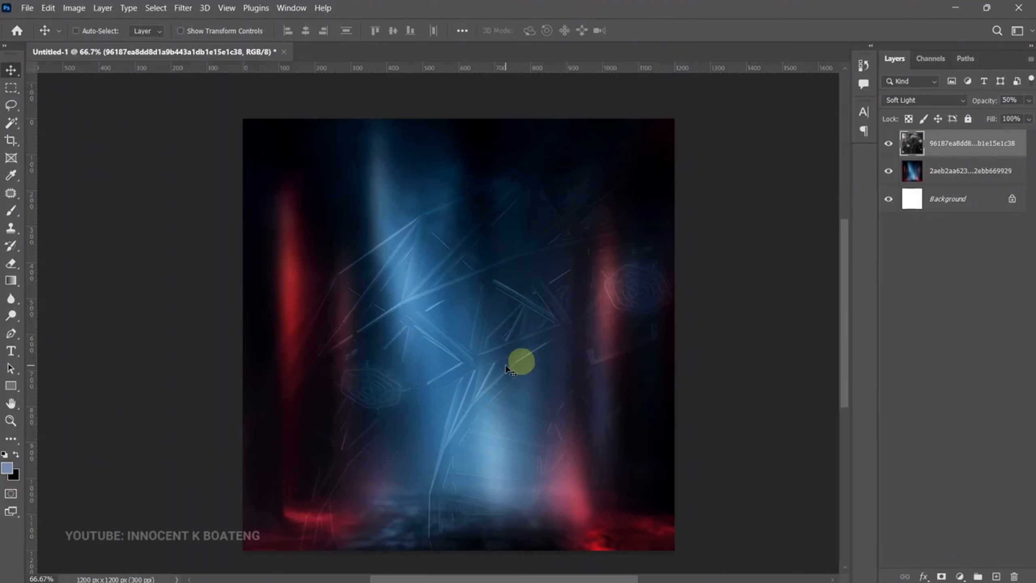
Step: Open the Model image from the Drip Night Resources folder and unlock its background layer
left_click(27, 8)
left_click(37, 33)
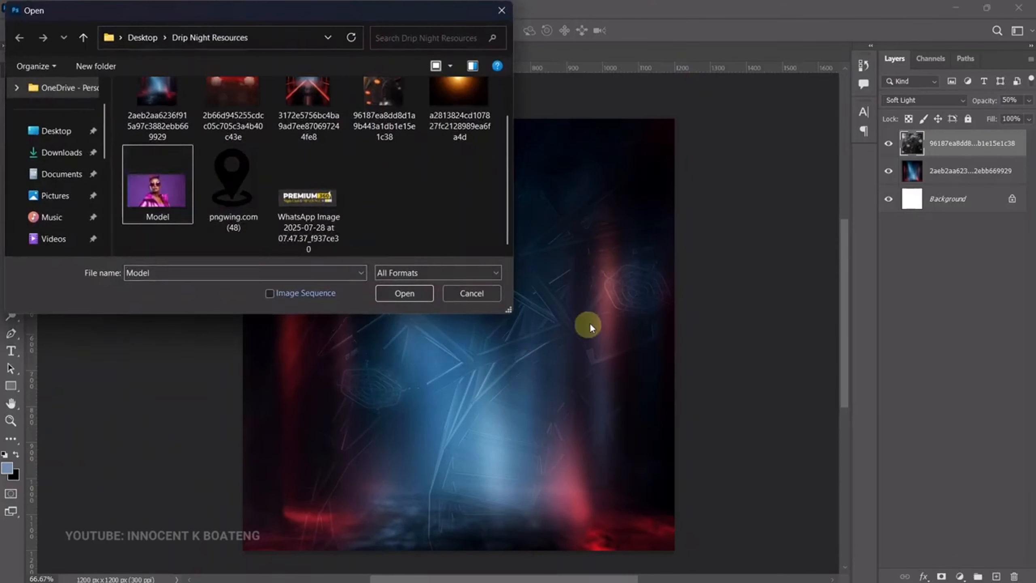
key("Return")
left_click(1012, 139)
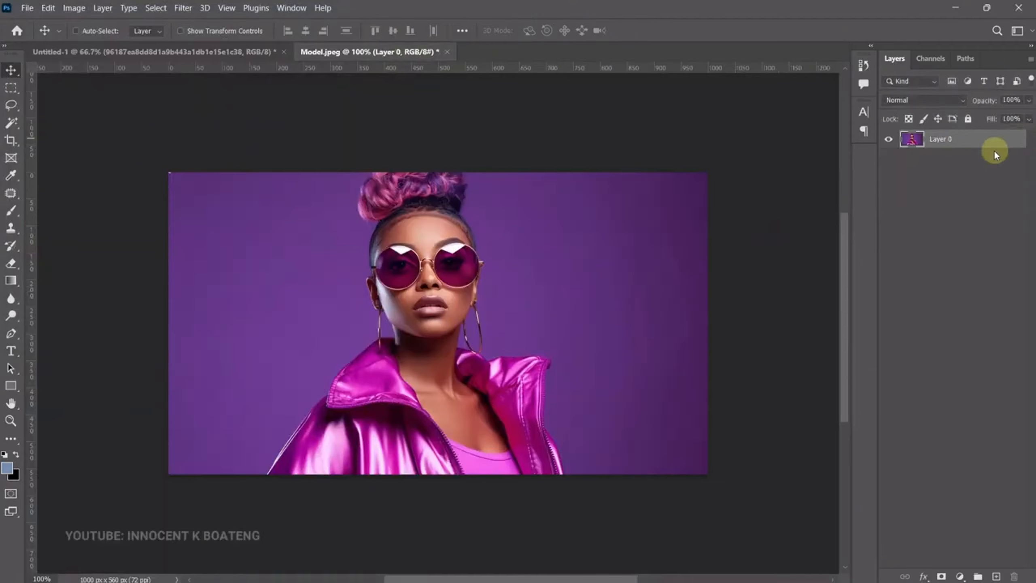
Step: Remove the purple background behind the woman using the Remove Background quick action in the layer's properties
left_click(301, 8)
left_click(312, 426)
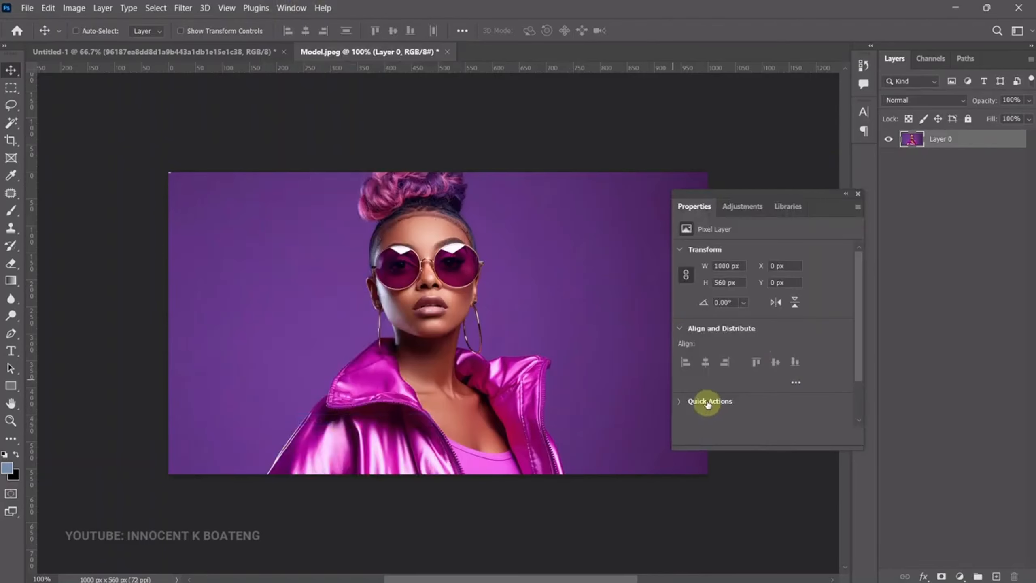
left_click(708, 402)
left_click(729, 374)
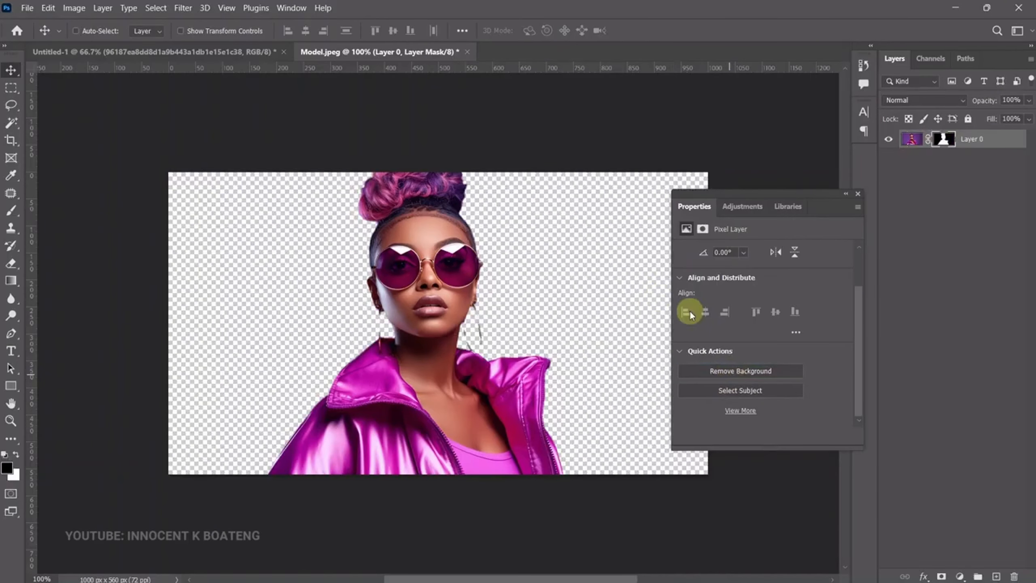
Step: Target the model's layer mask for retouching around the earrings and shrink the brush to 7 px
key("z")
left_click(446, 343)
left_click(535, 310)
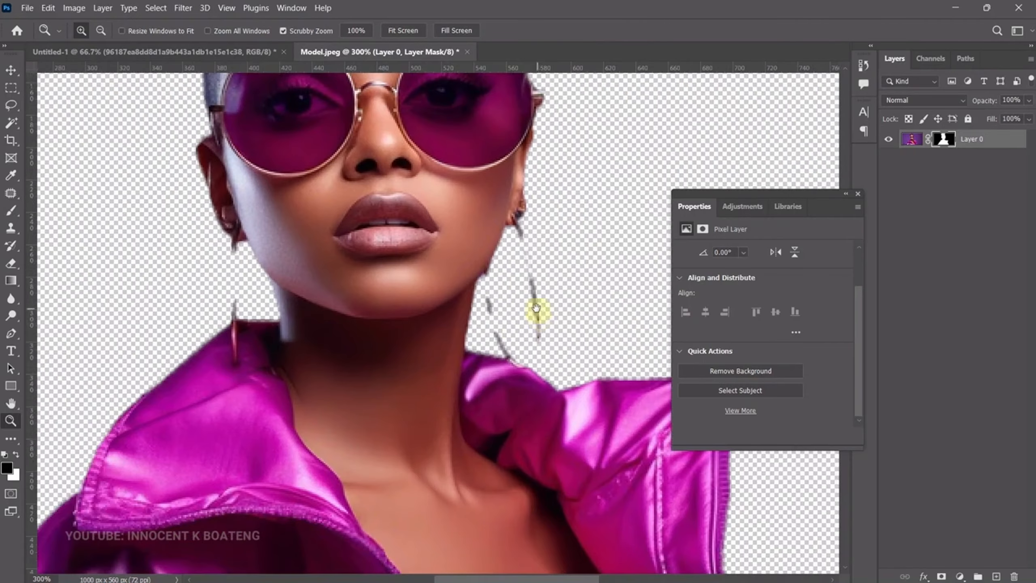
left_click(944, 140)
key("b")
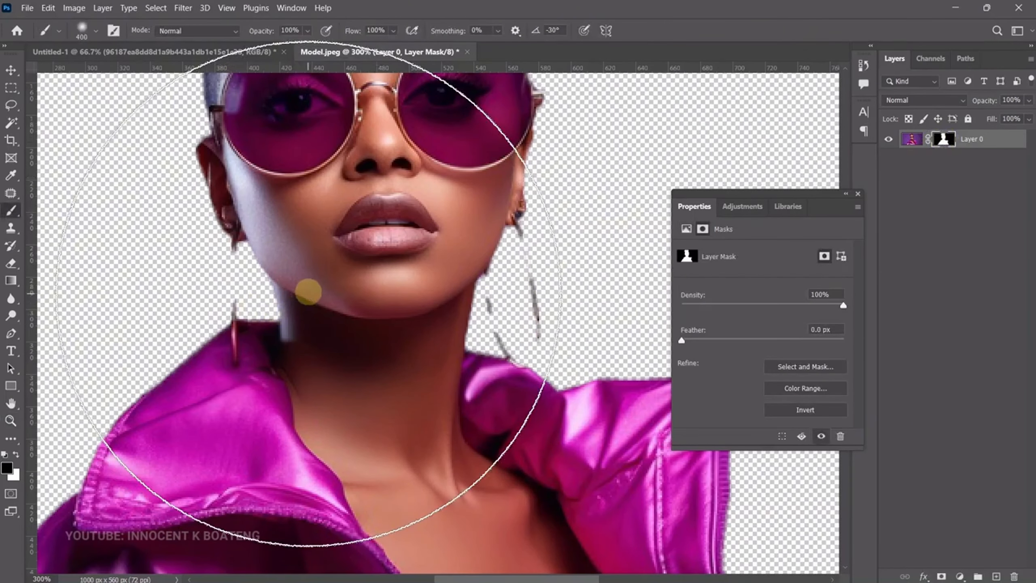
key("bracketleft")
key("bracketleft")
key("bracketleft")
key("bracketleft")
key("bracketleft")
key("bracketleft")
right_click(340, 287)
key("bracketleft")
key("bracketleft")
key("bracketleft")
key("bracketleft")
left_click_drag(431, 314, 394, 320)
left_click(236, 257)
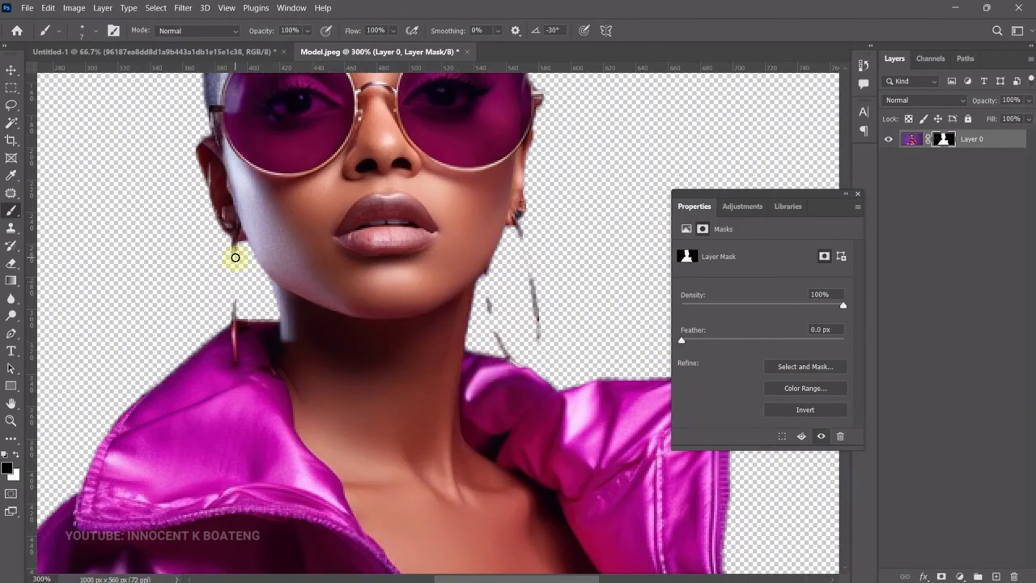
mouse_move(267, 296)
left_mouse_down()
mouse_move(310, 210)
mouse_move(347, 189)
left_mouse_up()
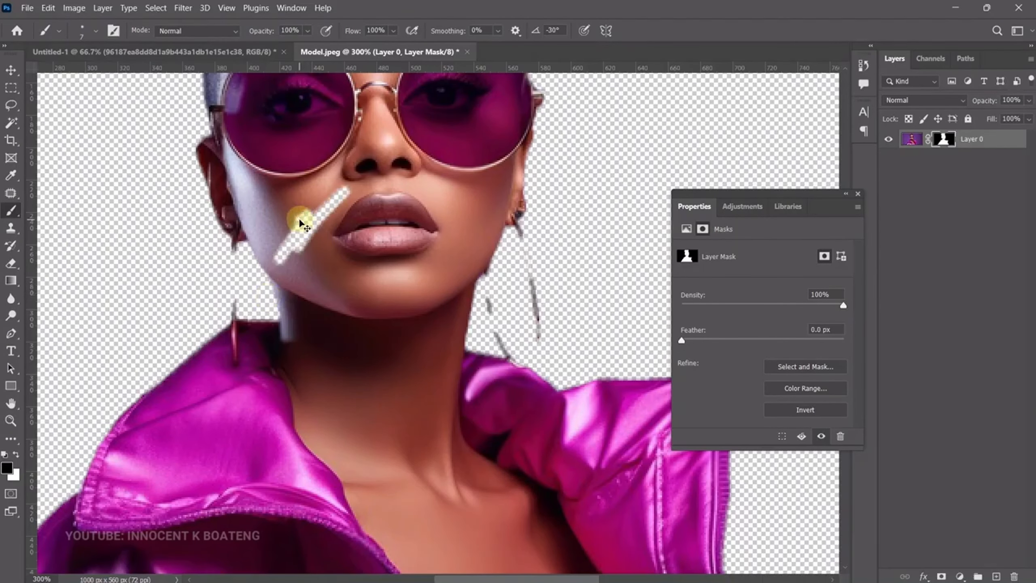
key("ctrl+z")
Step: Paint white on the layer mask along both hoop earrings to restore their missing parts
key("x")
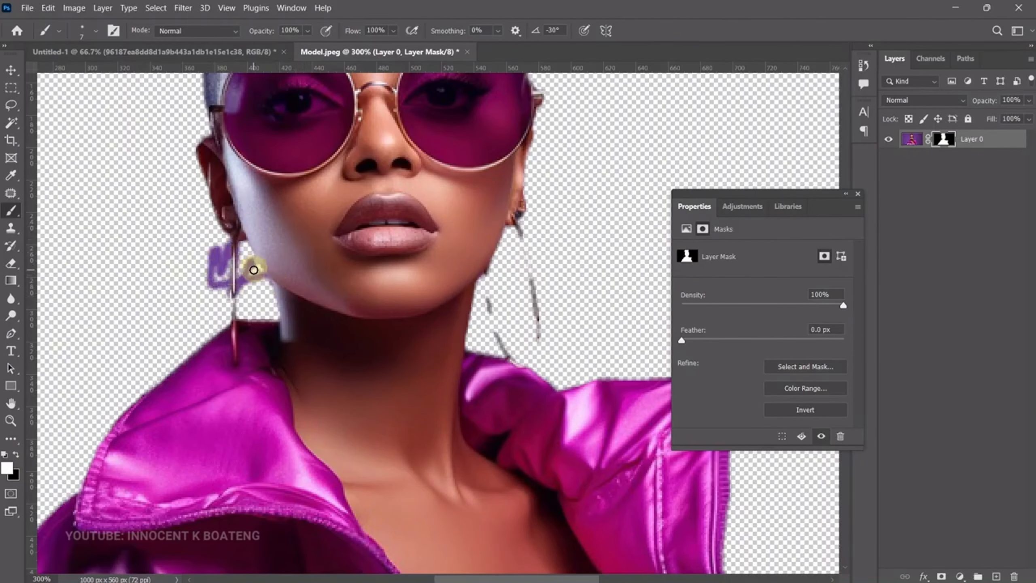
key("z")
left_click(236, 253)
left_click(237, 252)
key("b")
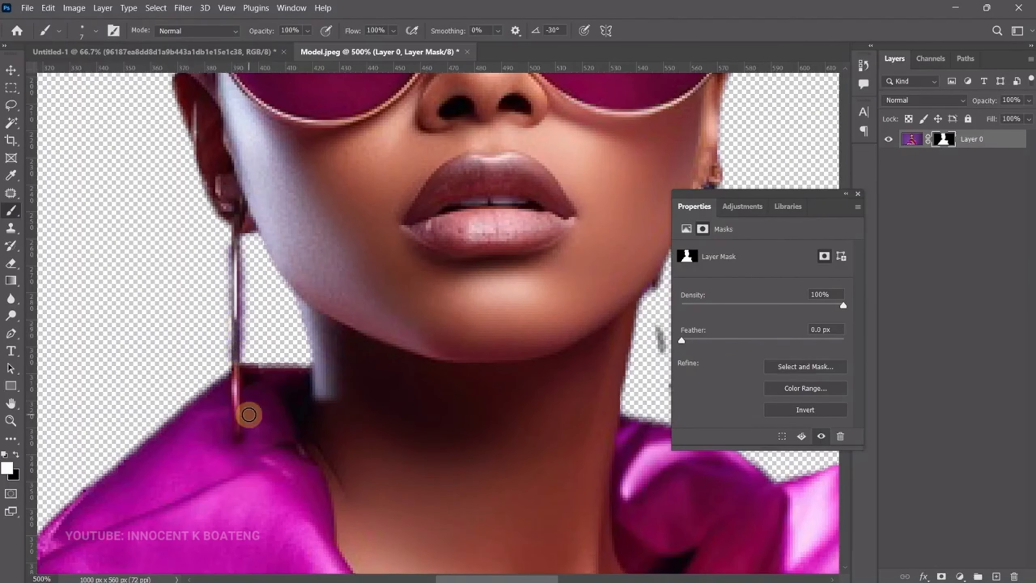
left_click_drag(802, 405, 333, 355)
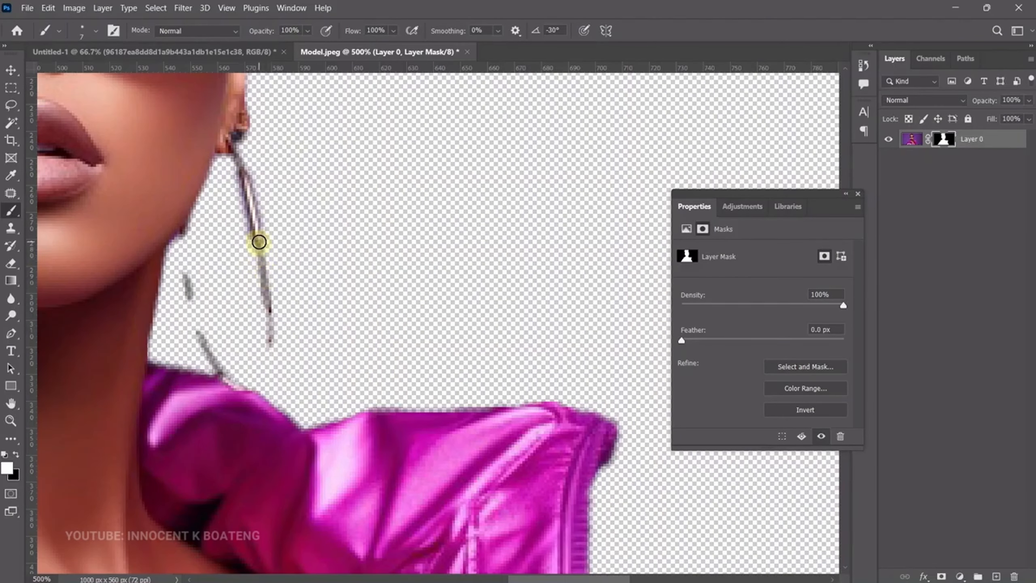
key("ctrl+1")
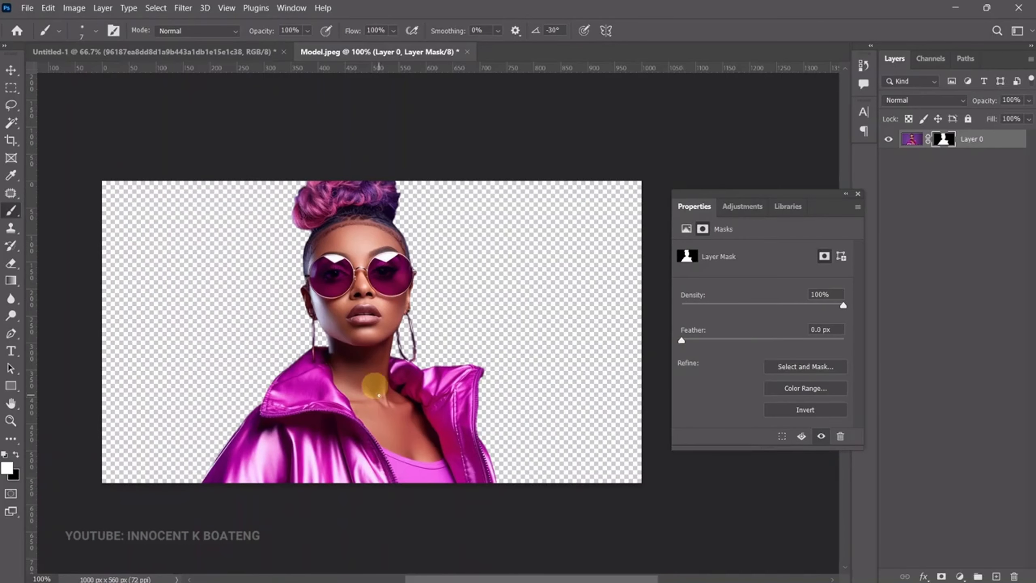
Step: Bring the masked model cut-out into the flyer document and place it against the canvas's upper edge
key("v")
mouse_move(379, 395)
left_mouse_down()
mouse_move(448, 304)
mouse_move(301, 174)
mouse_move(201, 51)
mouse_move(491, 359)
left_mouse_up()
scroll(430, 208, "up", 5)
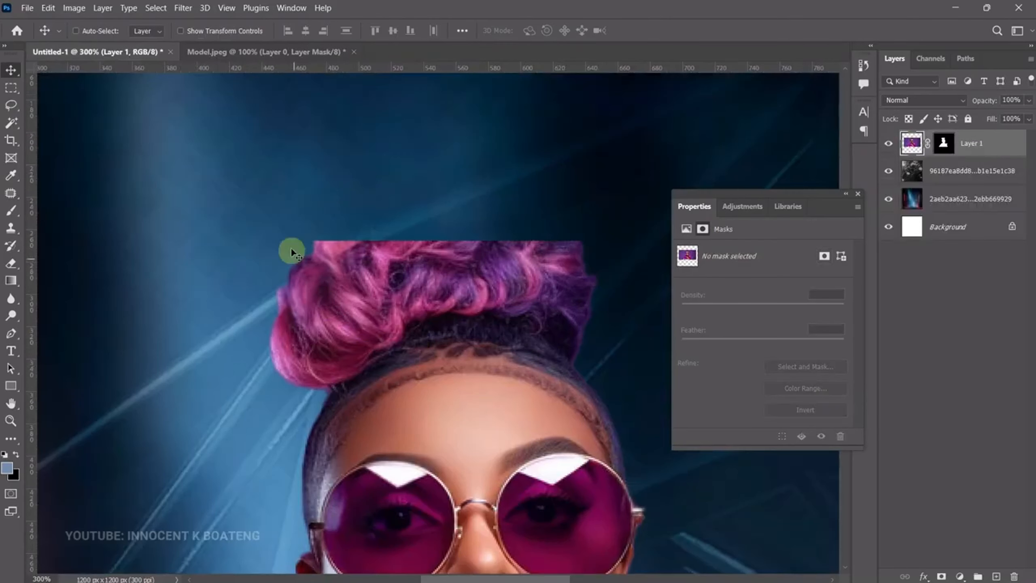
scroll(607, 296, "down", 5)
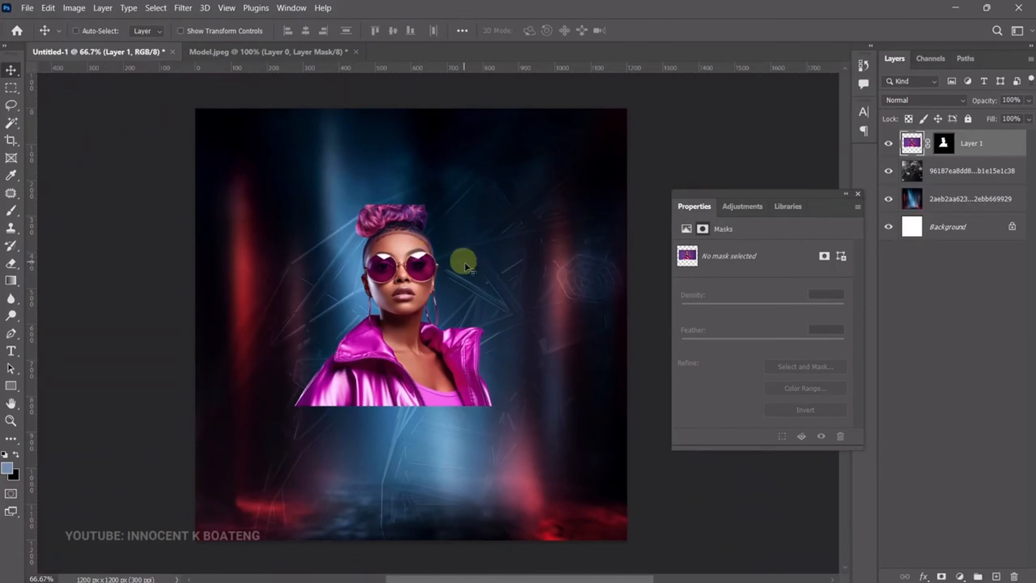
left_click_drag(466, 265, 470, 206)
Step: Enlarge the model layer to about 1359 × 761 px and centre it horizontally on the canvas
key("ctrl+t")
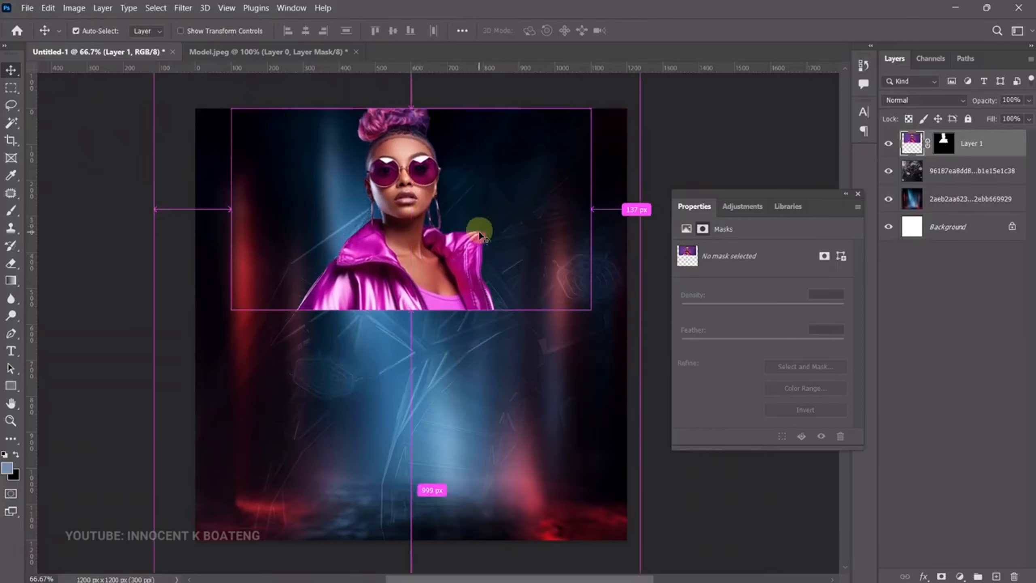
left_click_drag(591, 310, 719, 382)
key("Return")
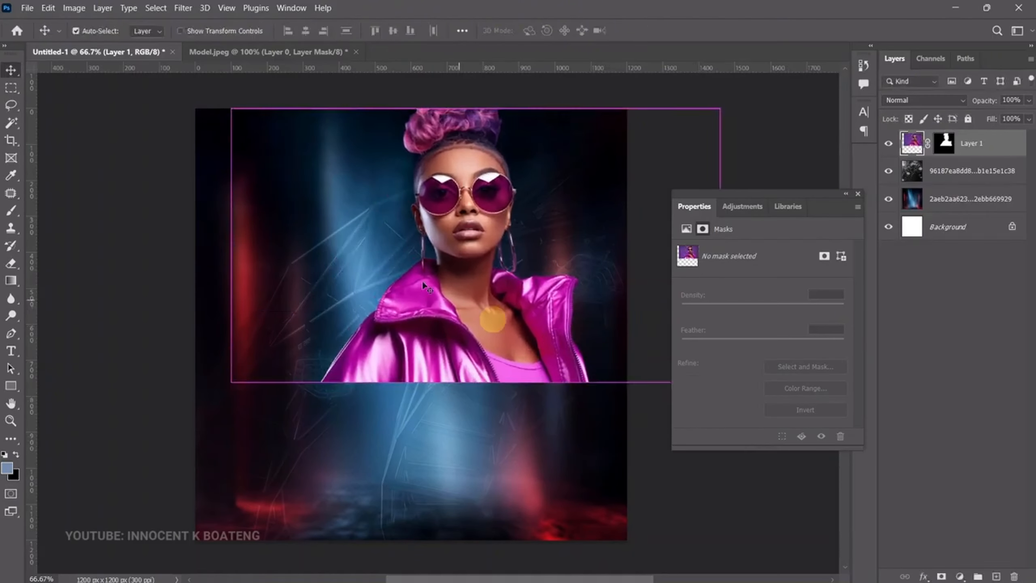
key("ctrl+a")
left_click(305, 31)
key("ctrl+d")
Step: Scale the model layer up to about 1415 × 792 px and centre it horizontally on the canvas again
key("ctrl+t")
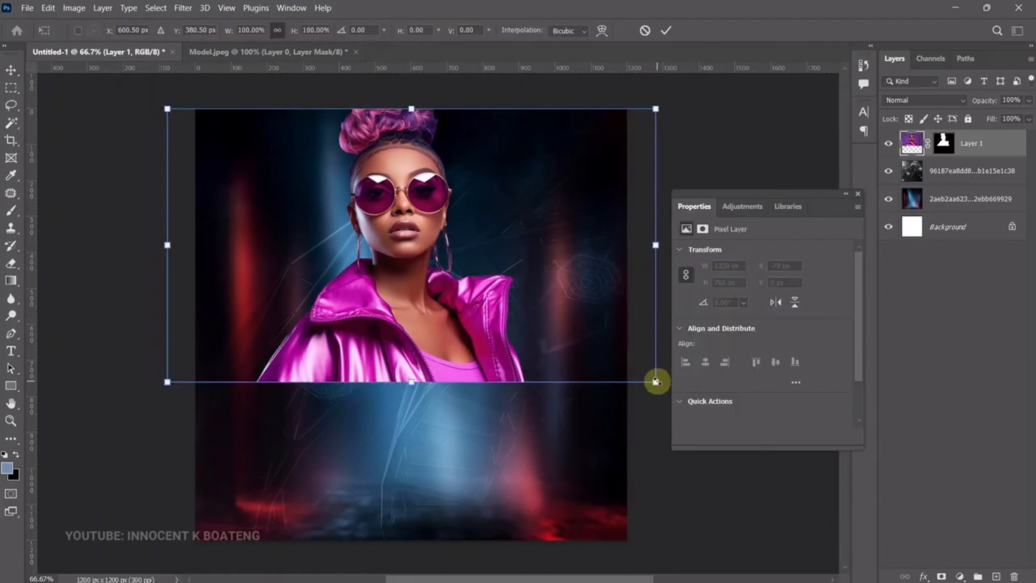
left_click_drag(655, 382, 675, 393)
key("Return")
key("ctrl+a")
left_click(305, 31)
key("ctrl+d")
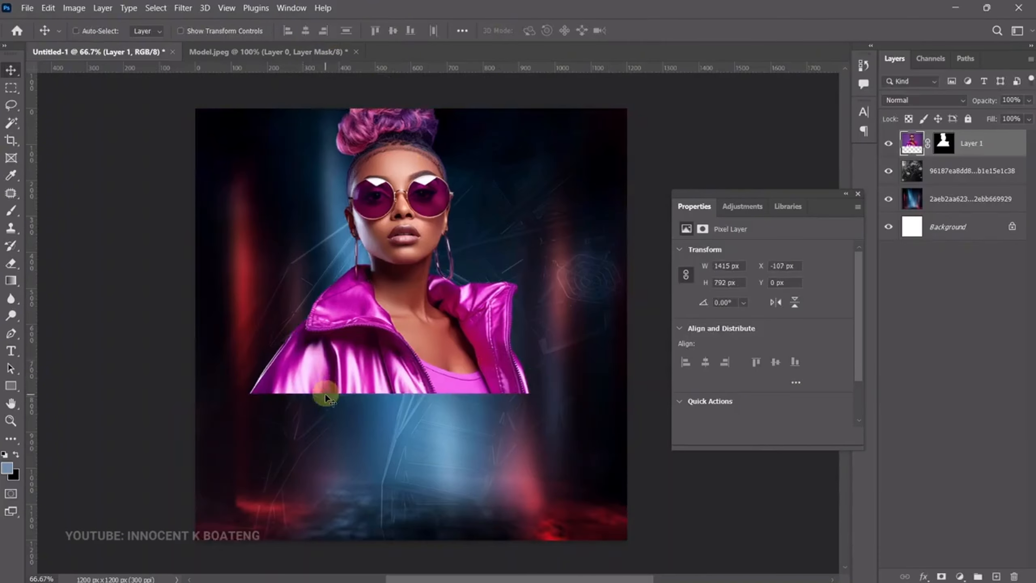
Step: Fade the model's lower edge into the background by painting black on its layer mask with a 500 px Soft Round brush
left_click(943, 145)
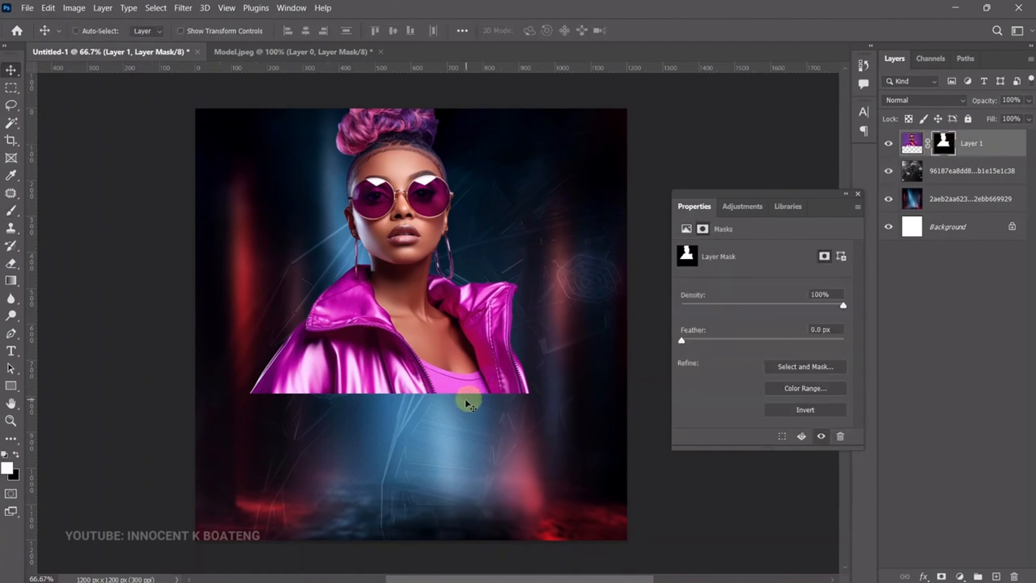
key("b")
right_click(510, 382)
left_click(616, 367)
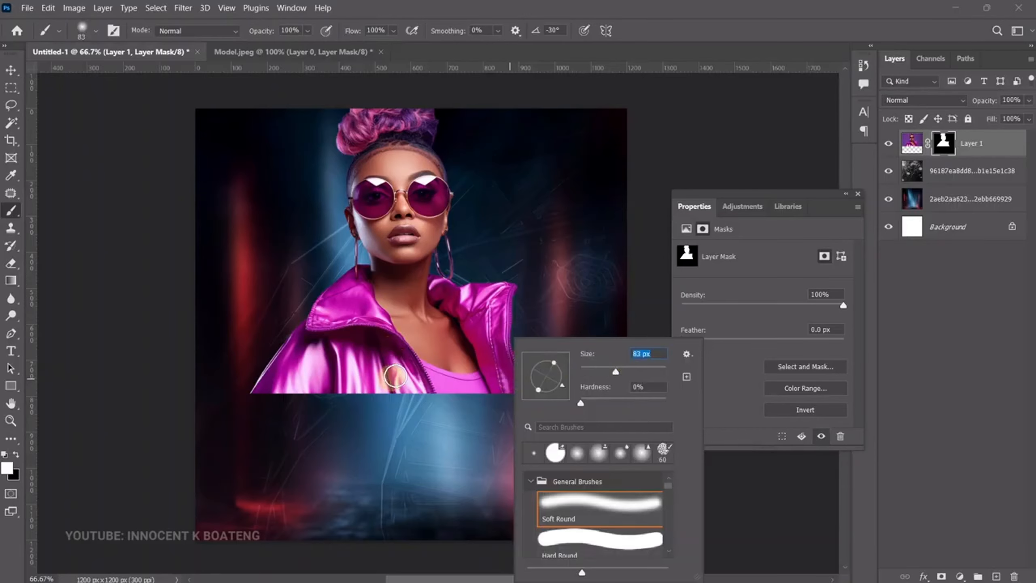
left_click(393, 377)
key("bracketright")
key("bracketright")
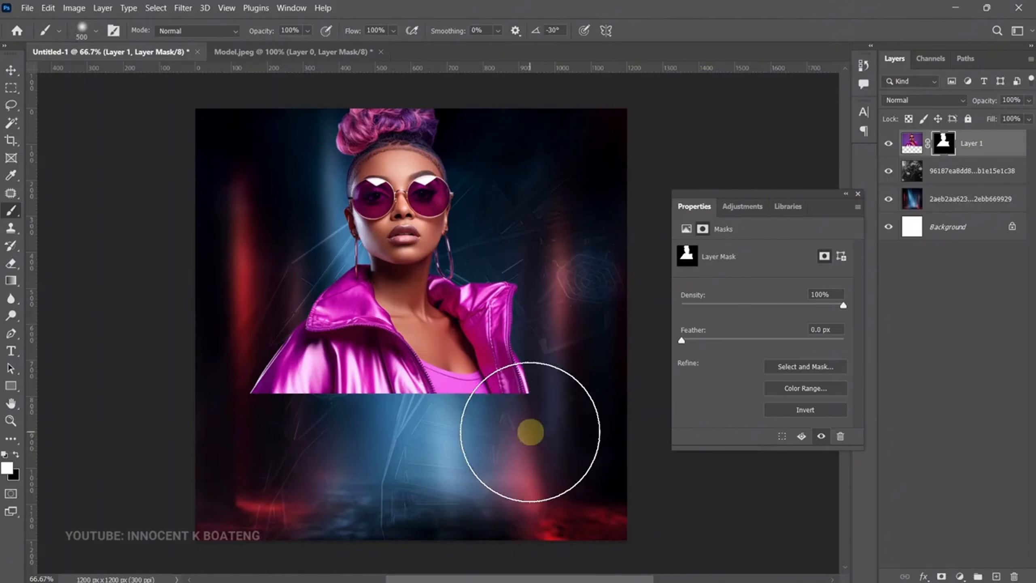
left_click(11, 479)
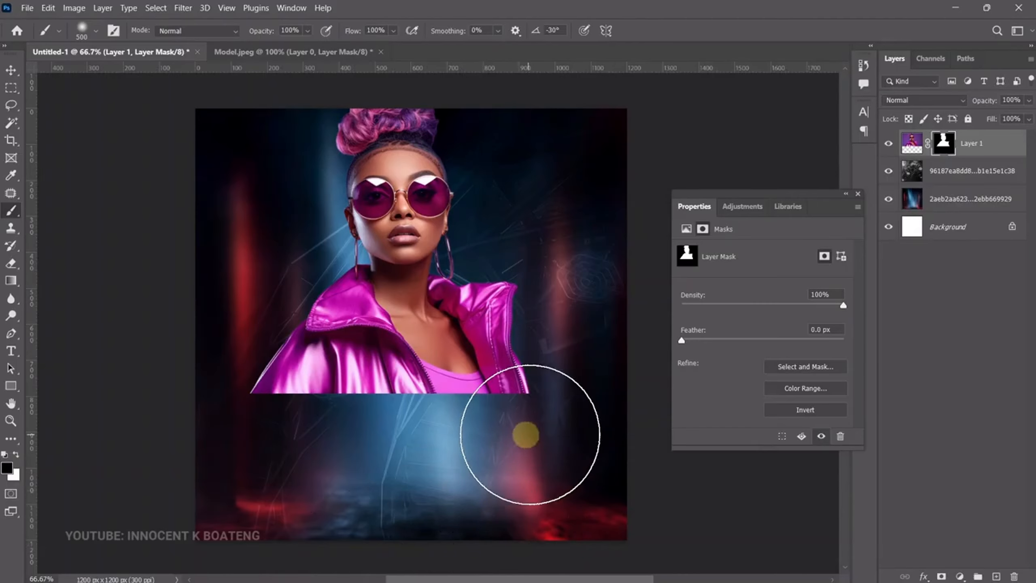
mouse_move(522, 432)
left_mouse_down()
mouse_move(553, 428)
mouse_move(507, 443)
mouse_move(241, 455)
mouse_move(358, 467)
mouse_move(558, 444)
mouse_move(477, 469)
left_mouse_up()
Step: Enlarge the faded model to about 1475 × 826 px, keep it horizontally centred and target its image instead of the mask
key("ctrl+t")
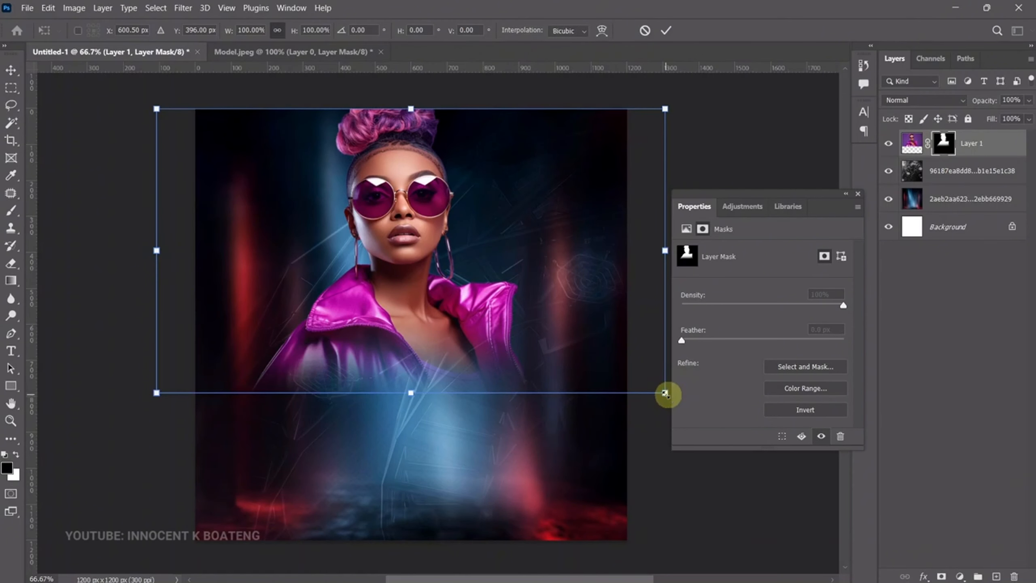
left_click_drag(665, 393, 686, 414)
key("Return")
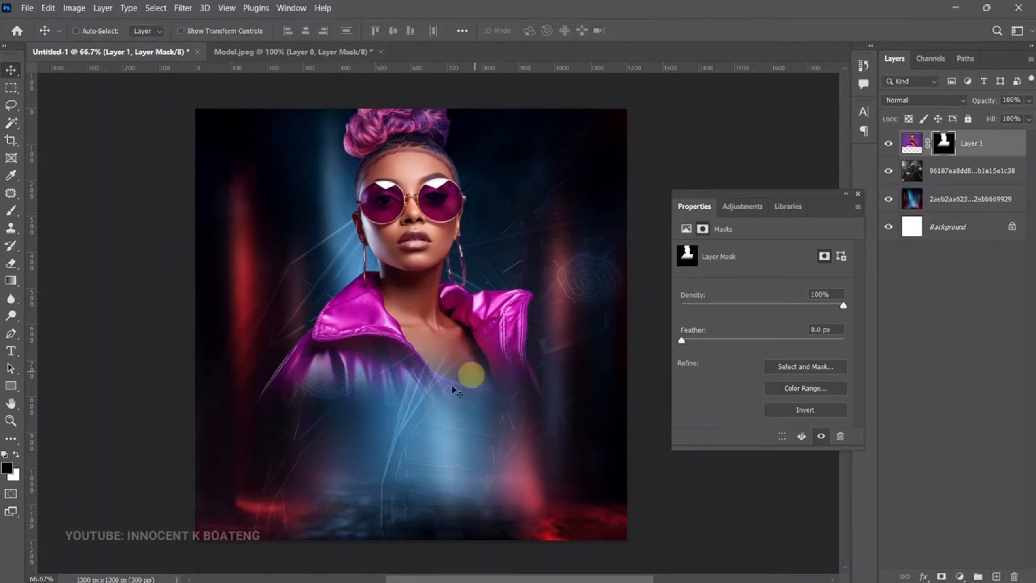
key("ctrl+2")
key("ctrl+1")
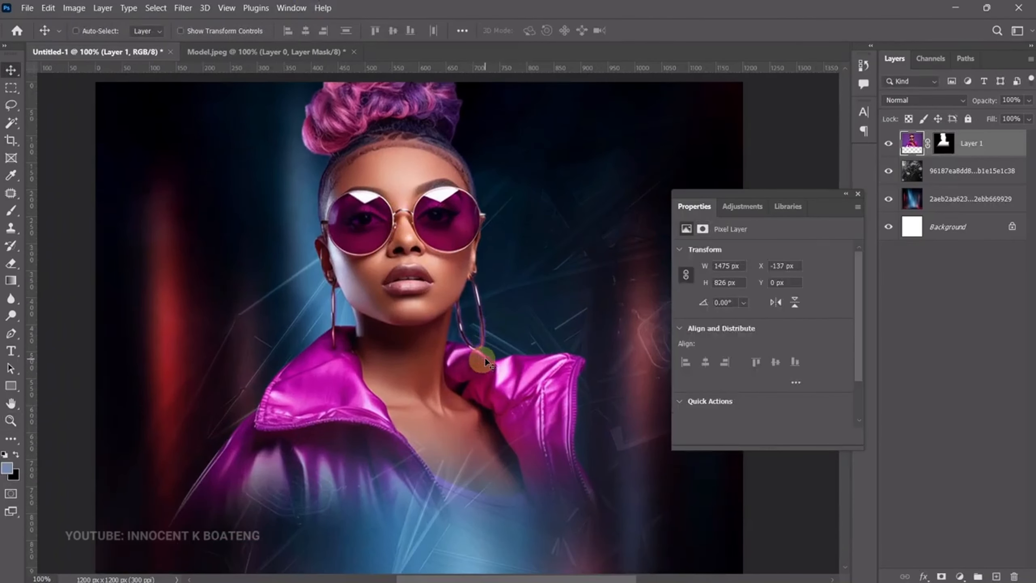
Step: Open the model in the Camera Raw Filter, raise Shadows slightly and set Texture to +22 and Clarity to +23
left_click(183, 8)
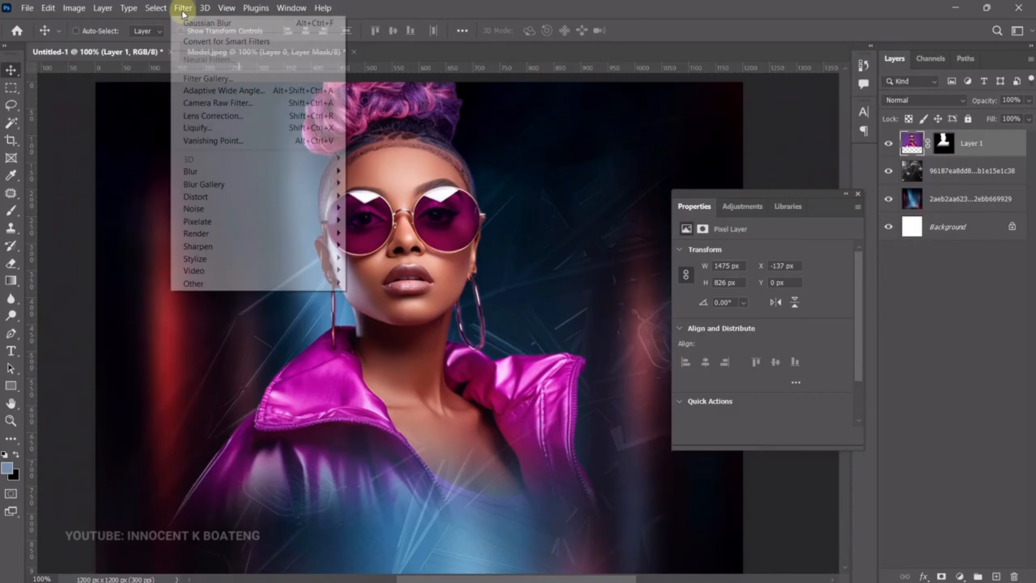
left_click(246, 103)
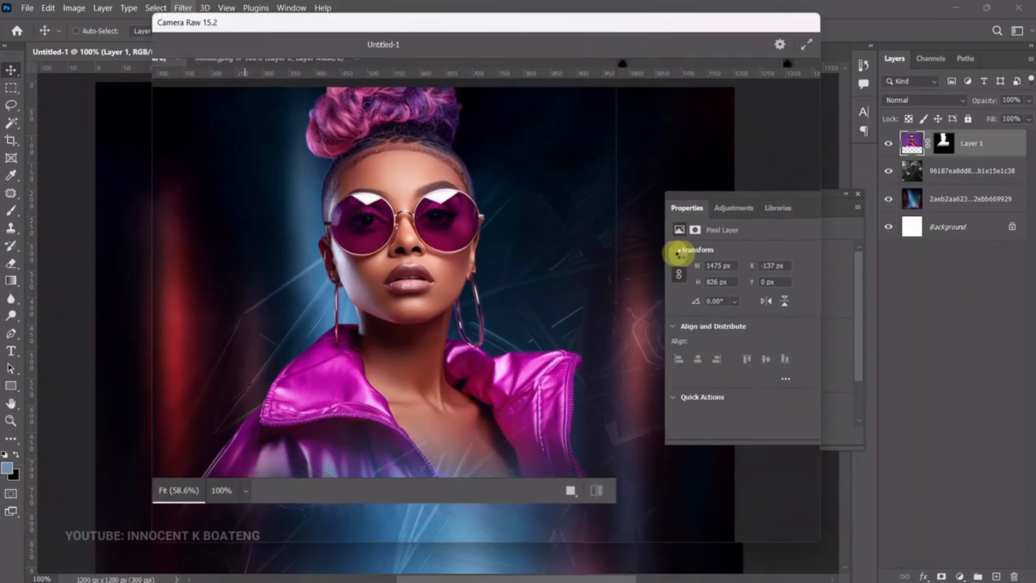
left_click(425, 291)
scroll(425, 291, "down", 3)
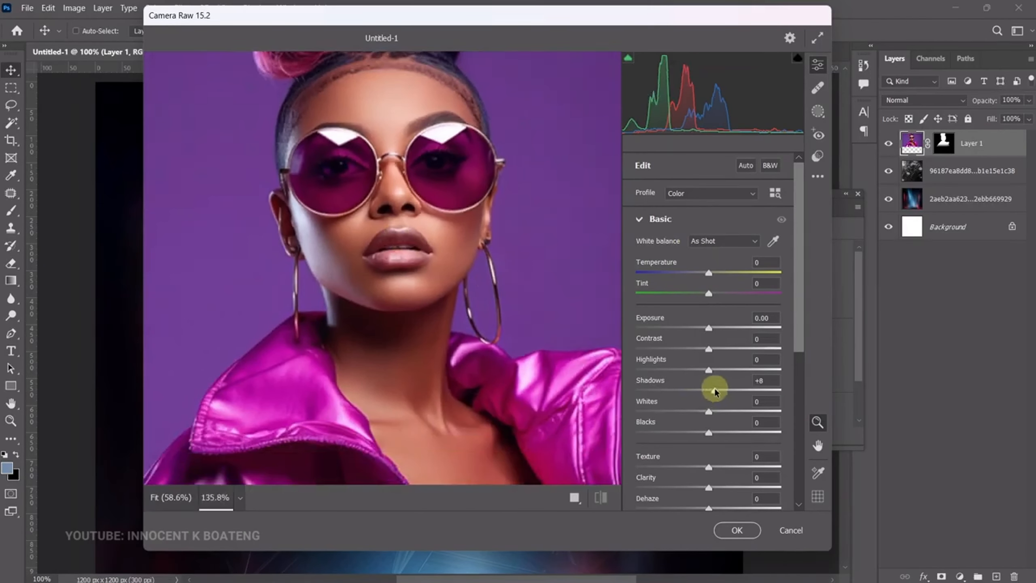
left_click_drag(714, 391, 715, 391)
left_click(726, 492)
scroll(689, 407, "down", 5)
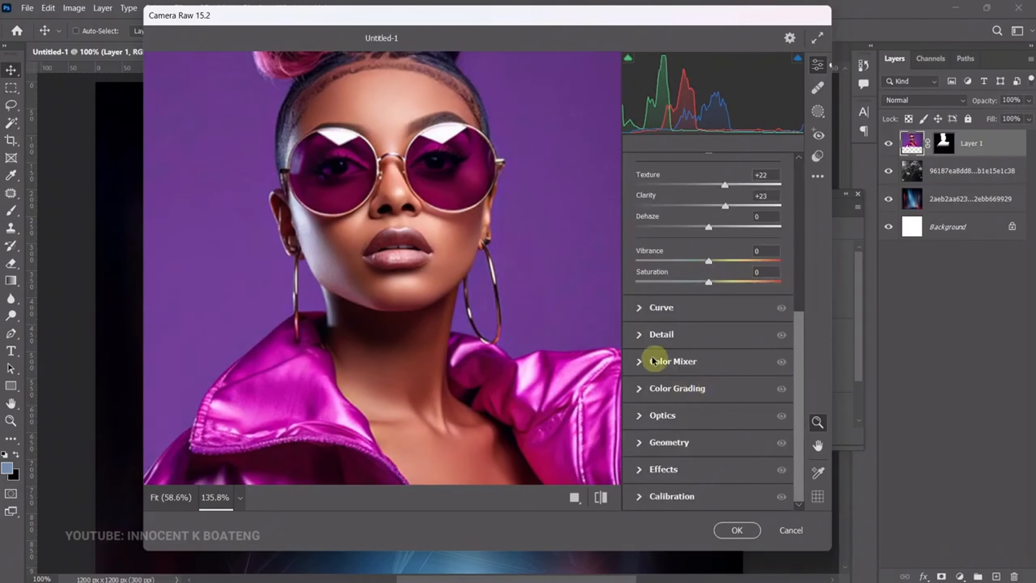
Step: Set the model's Noise Reduction to 29, increase its Sharpening and apply the Camera Raw adjustments
left_click(639, 336)
left_click_drag(635, 333, 678, 334)
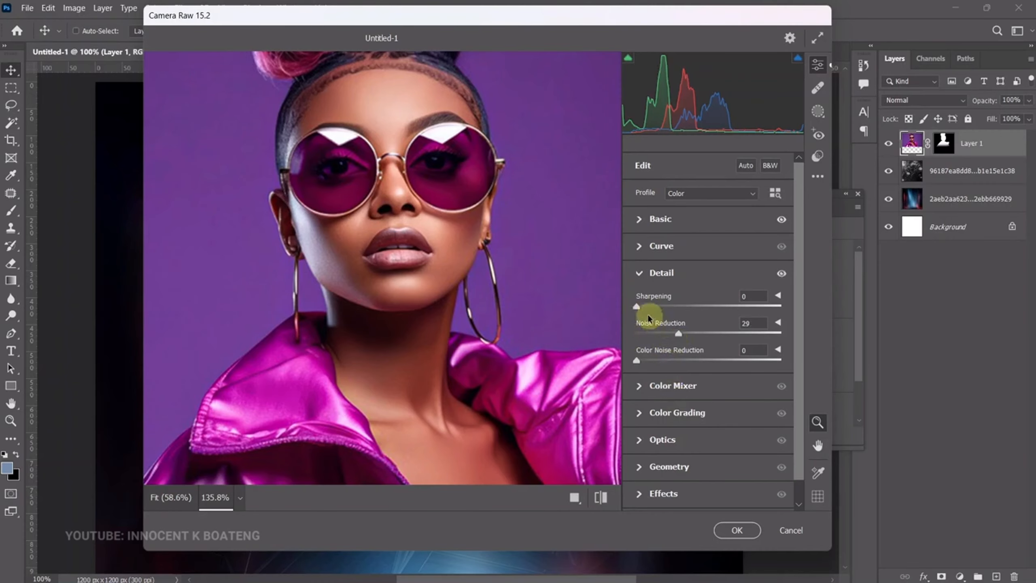
left_click_drag(636, 306, 667, 316)
left_click(737, 530)
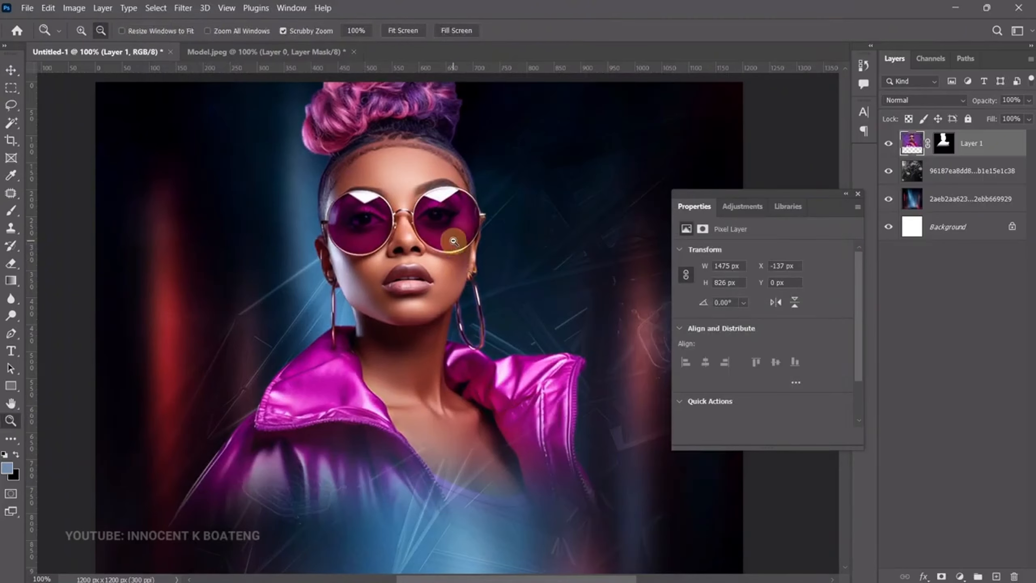
Step: Draw a black rectangle of about 1406 × 484 px across the lower part of the flyer
scroll(492, 274, "down", 1)
scroll(495, 317, "down", 1)
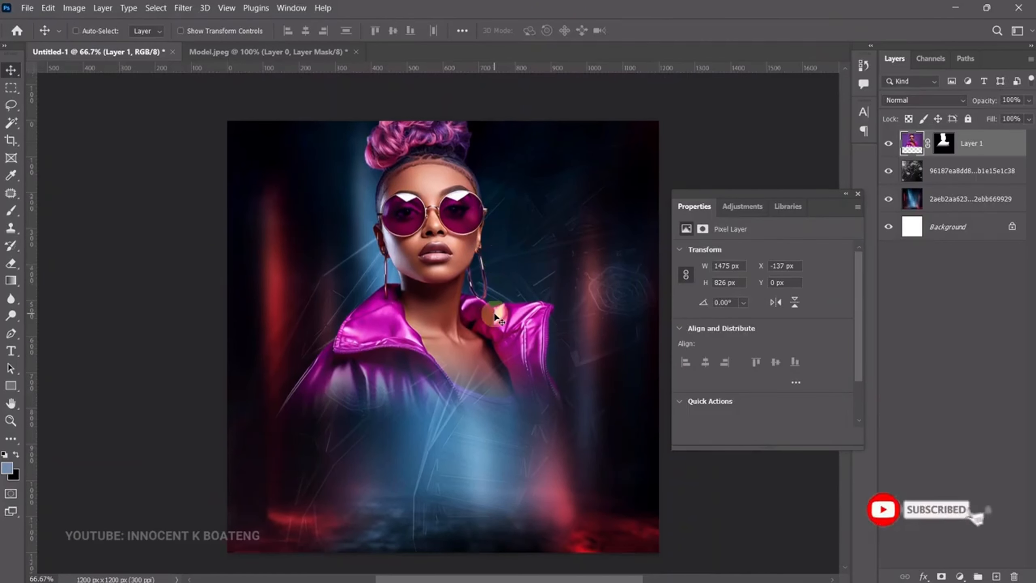
scroll(437, 441, "down", 1)
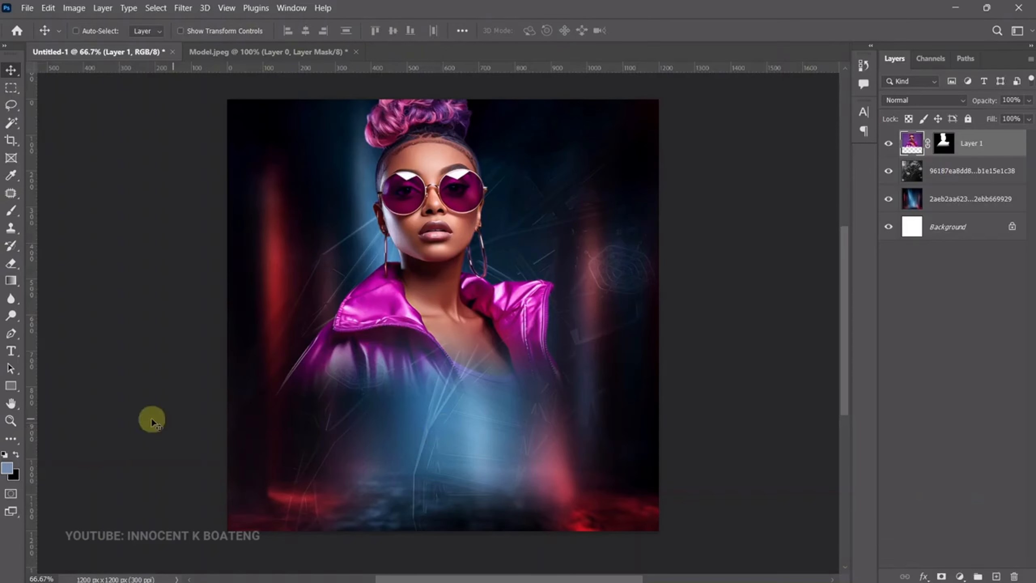
left_click(11, 385)
left_click_drag(199, 391, 704, 564)
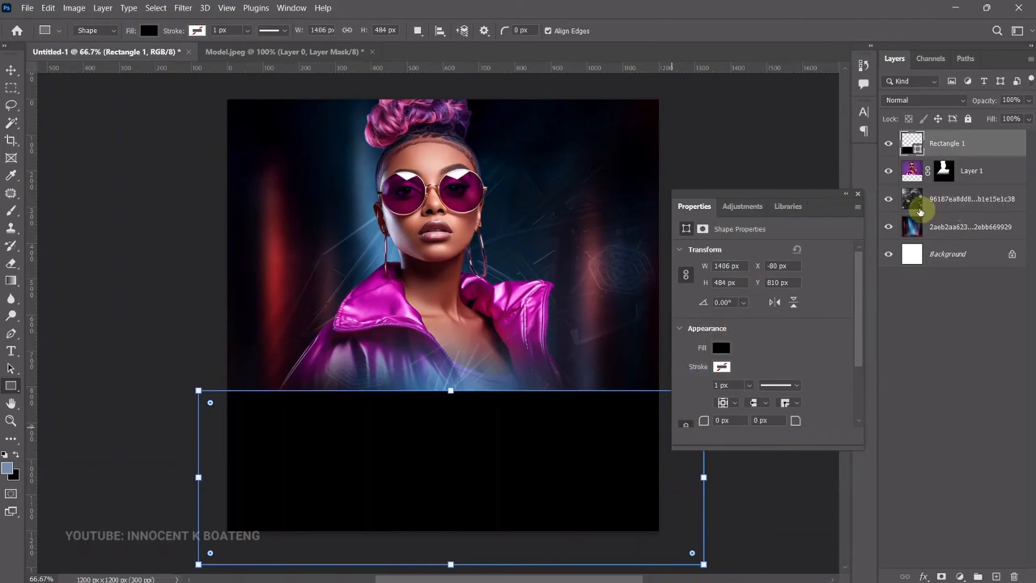
left_click(858, 194)
key("v")
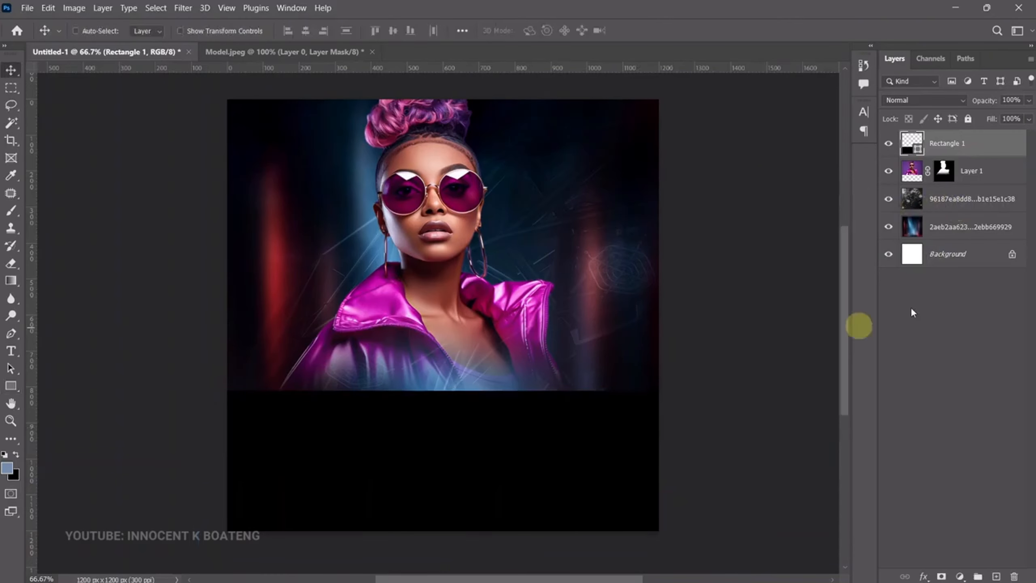
Step: Rasterize the rectangle and soften its upper edge by painting black on a new layer mask with the 500 px soft brush
right_click(973, 144)
left_click(832, 221)
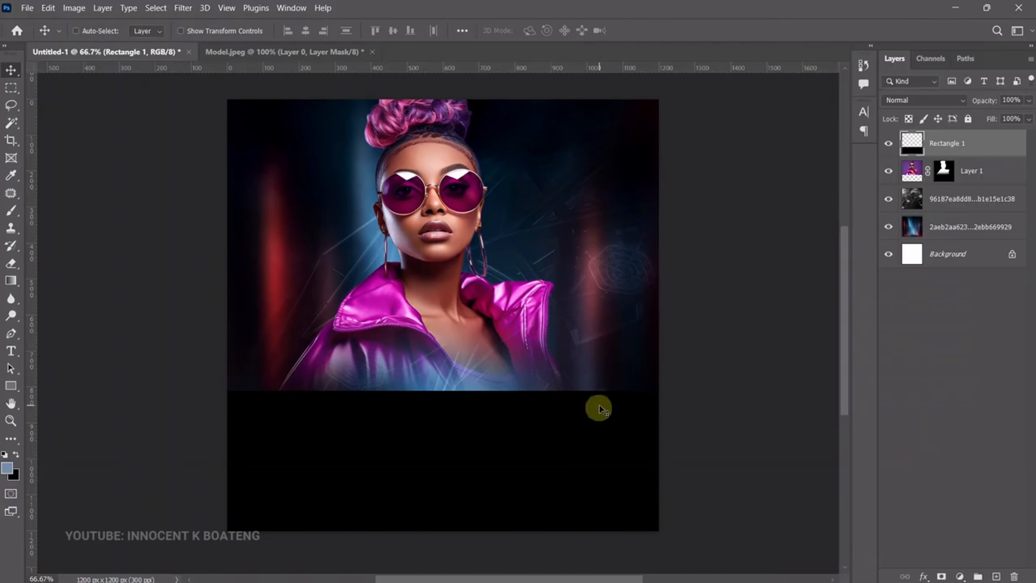
left_click(939, 575)
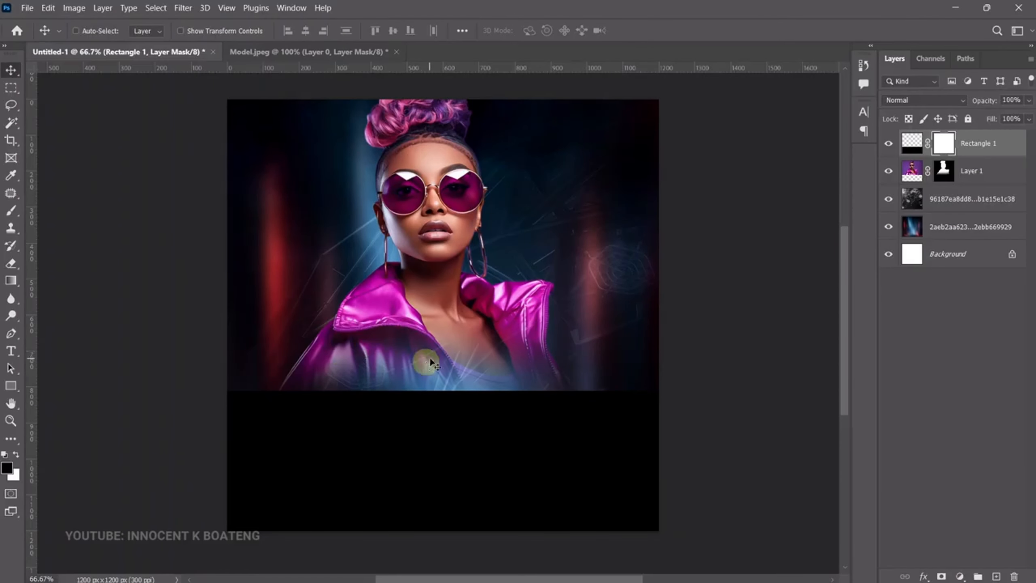
key("b")
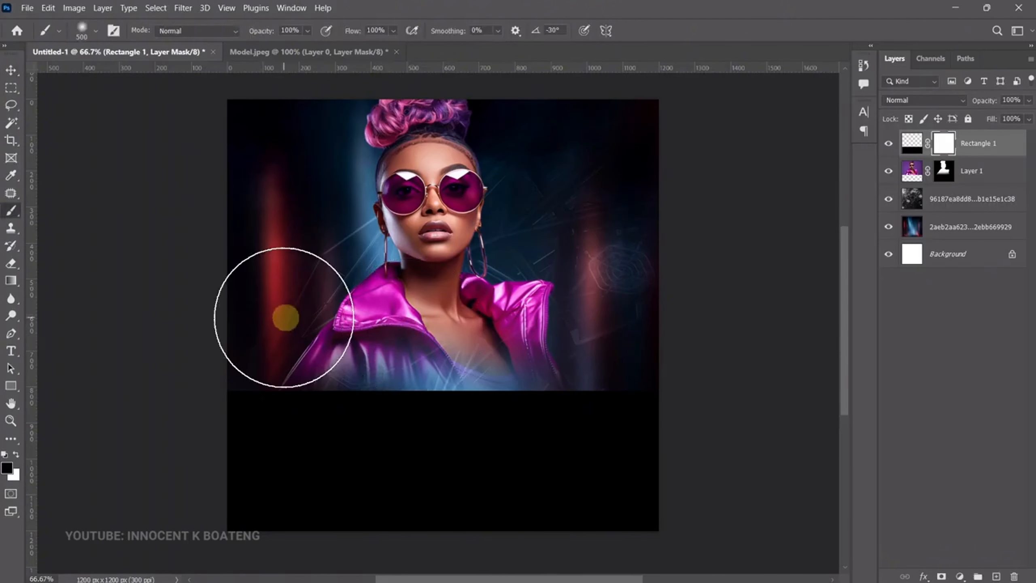
mouse_move(310, 318)
left_mouse_down()
mouse_move(377, 296)
mouse_move(470, 327)
left_mouse_up()
left_click_drag(367, 408, 563, 408)
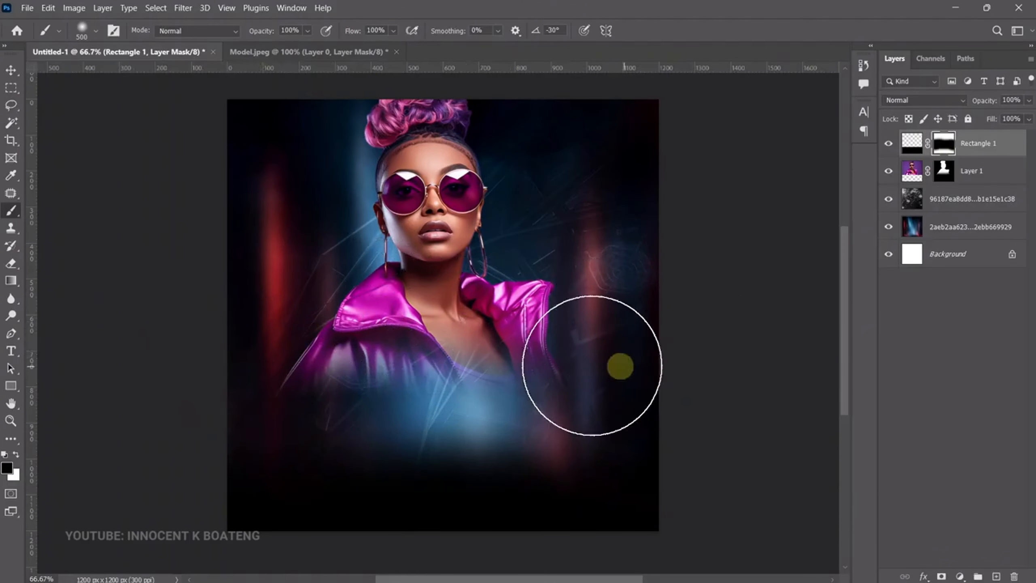
Step: Stretch the faded black rectangle upward so its gradient covers the lower part of the model's jacket
key("ctrl+t")
left_click_drag(451, 390, 451, 331)
scroll(489, 466, "down", 1)
key("Return")
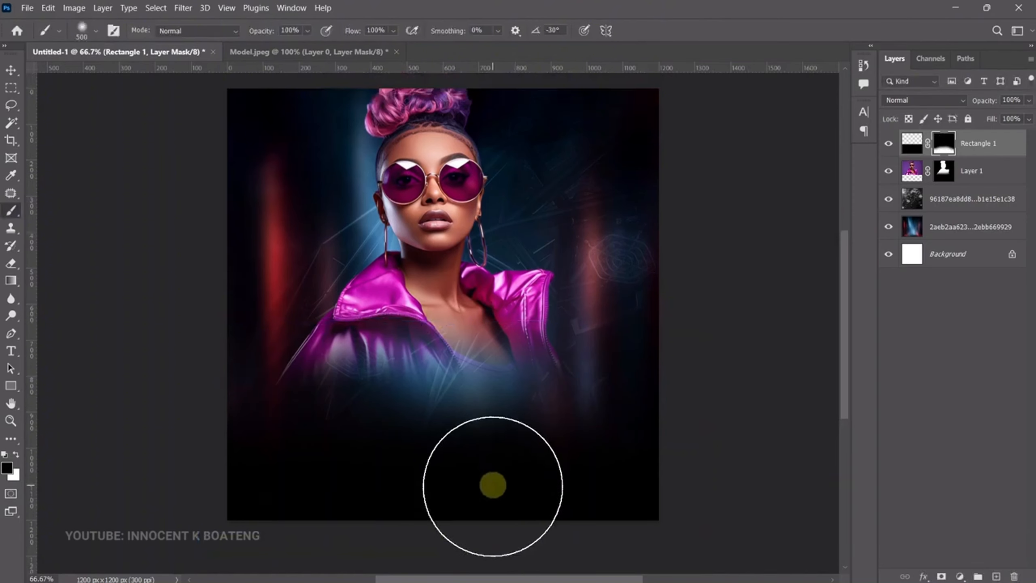
Step: Convert the faded rectangle layer to a smart object
key("v")
right_click(995, 142)
left_click(912, 146)
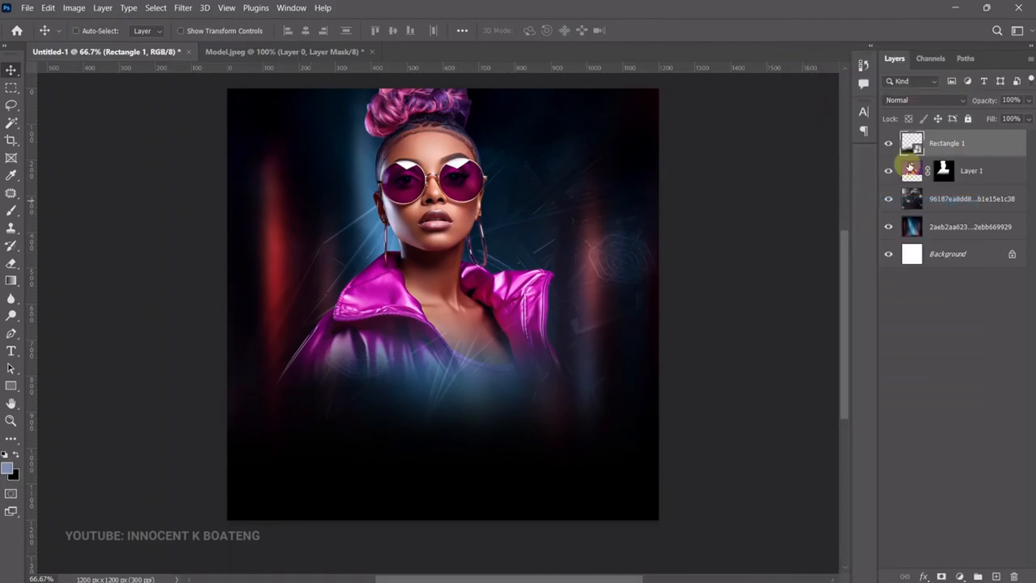
Step: Add a Color Overlay to the rectangle in a very dark navy (about 000515), sampled from the blue background and darkened
right_click(967, 142)
left_click(826, 20)
left_click_drag(558, 137, 687, 108)
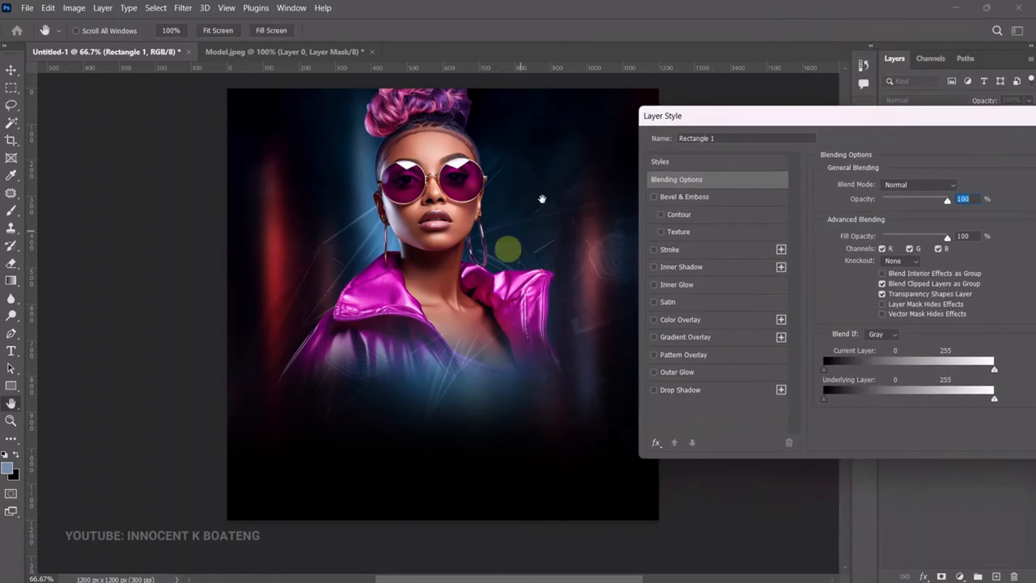
left_click(679, 320)
left_click(963, 185)
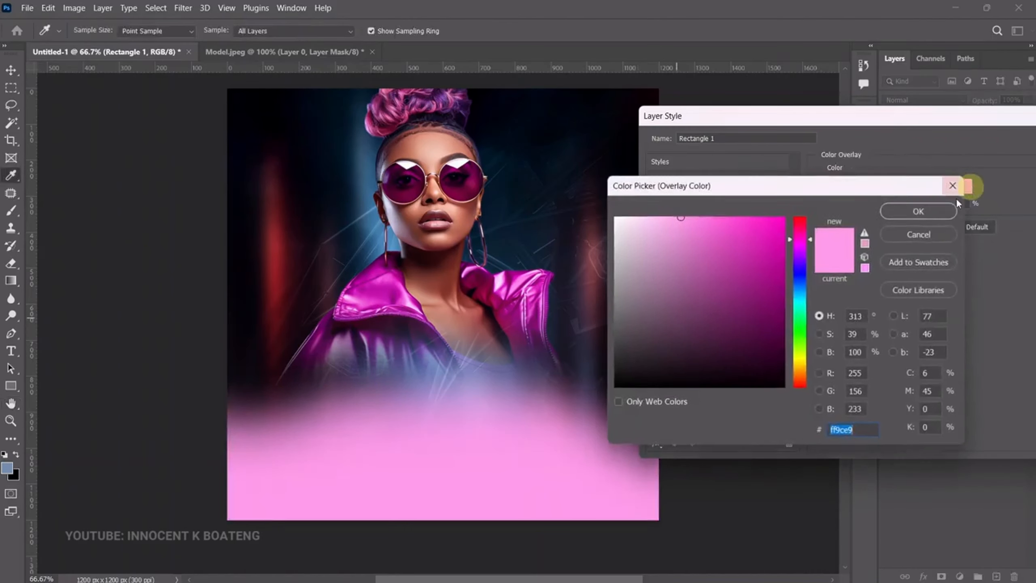
left_click(344, 257)
left_click_drag(747, 359, 768, 359)
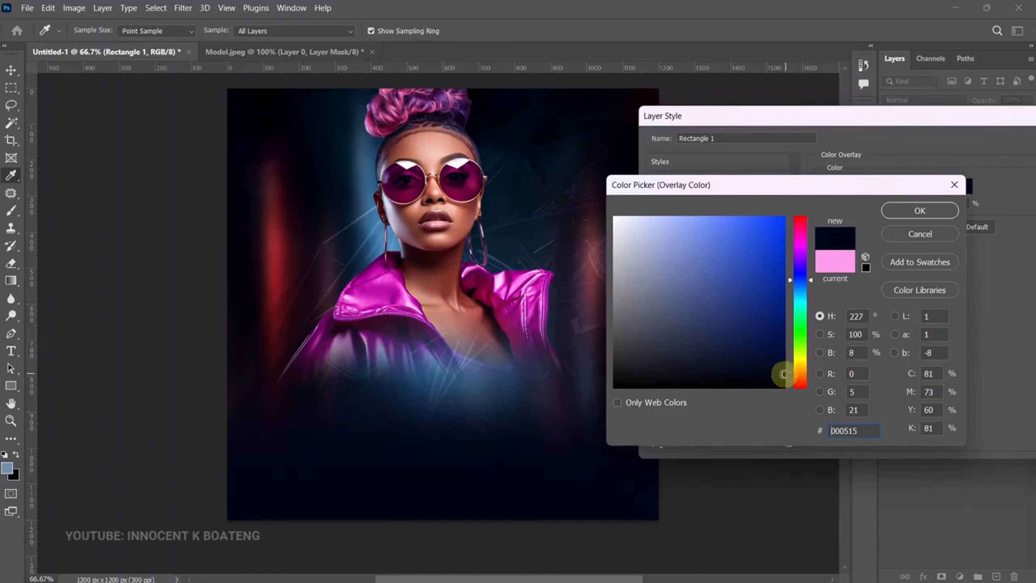
left_click(919, 210)
left_click_drag(1012, 123, 866, 189)
left_click(967, 211)
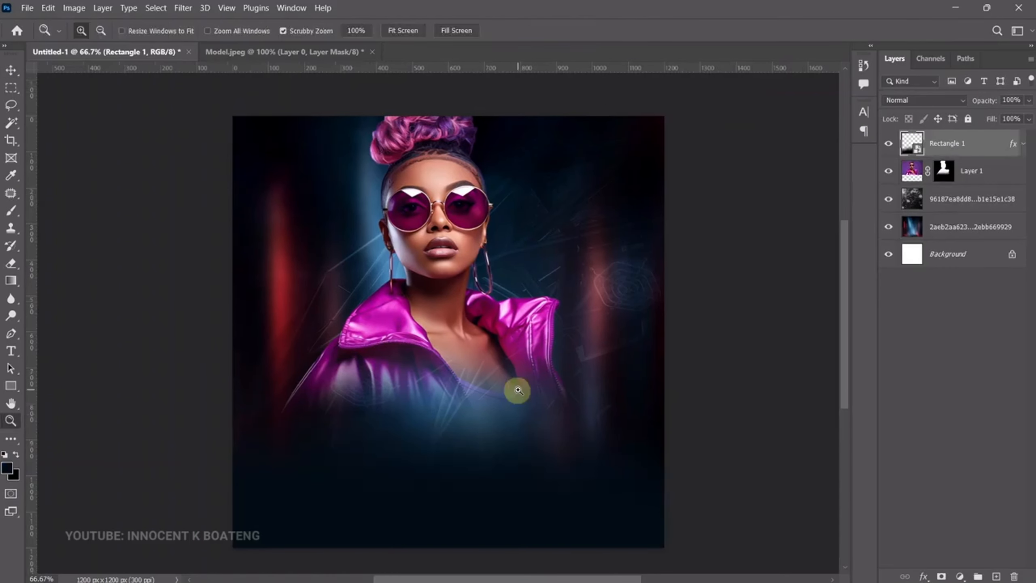
Step: Add the title text "DRIP NIGHT" just below the model's jacket
key("t")
left_click(454, 447)
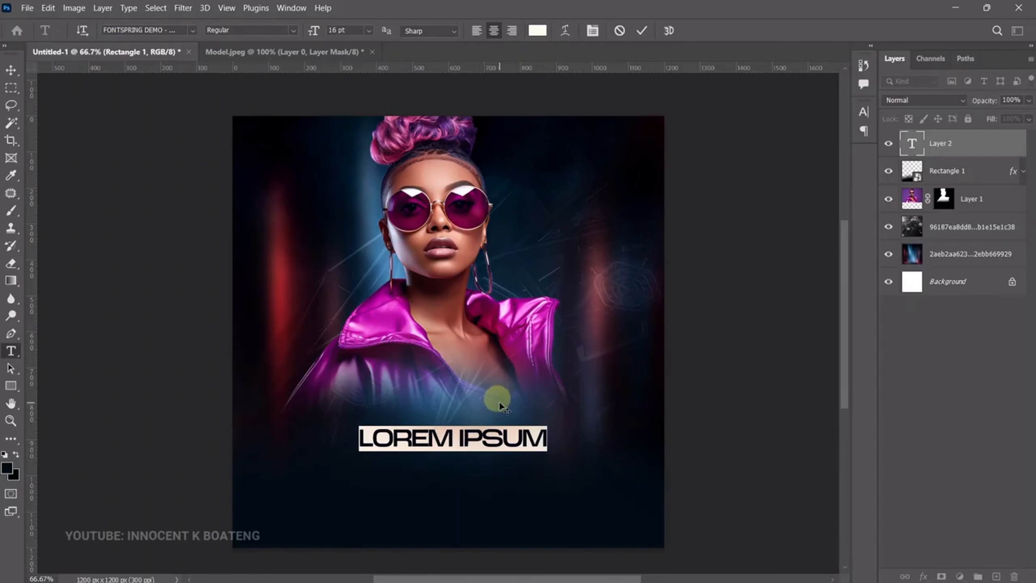
type("DRIP NIGHT")
key("ctrl+Return")
key("v")
Step: Enlarge the DRIP NIGHT title to span most of the flyer's width and centre it horizontally on the canvas
key("ctrl+t")
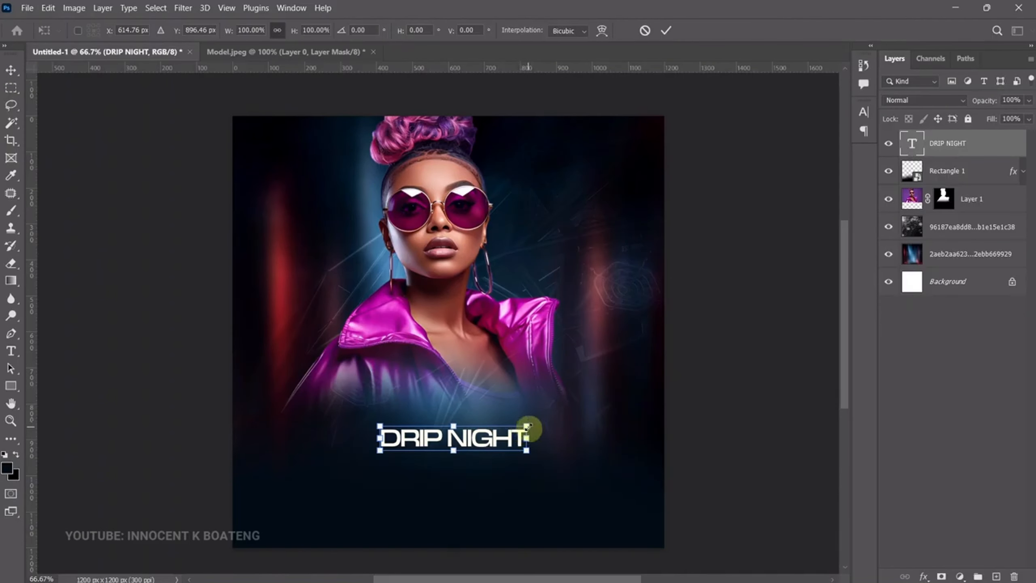
left_click_drag(527, 426, 643, 378)
key("Return")
key("ctrl+a")
left_click(305, 31)
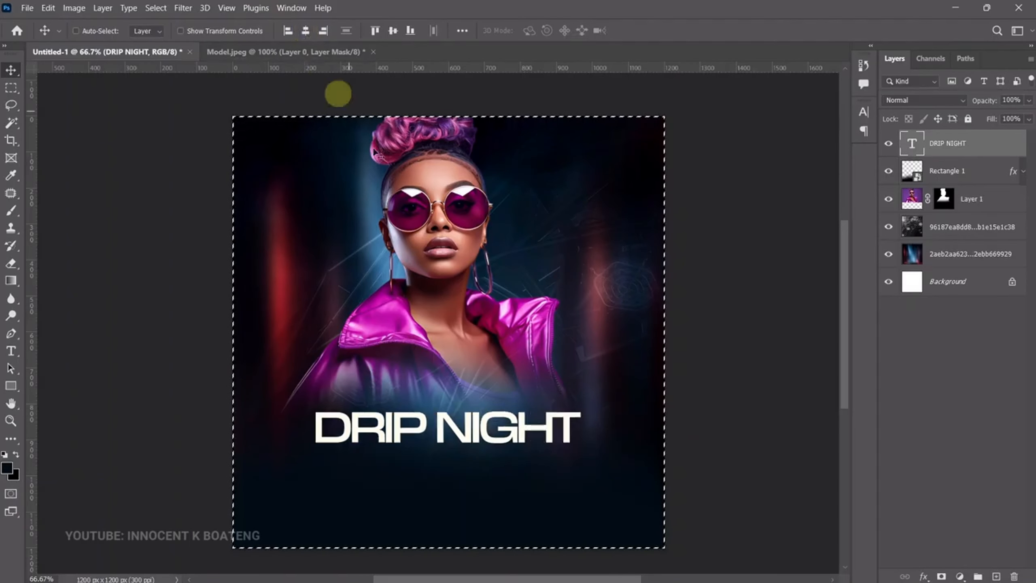
key("ctrl+t")
left_click_drag(578, 410, 654, 386)
key("Return")
left_click(305, 31)
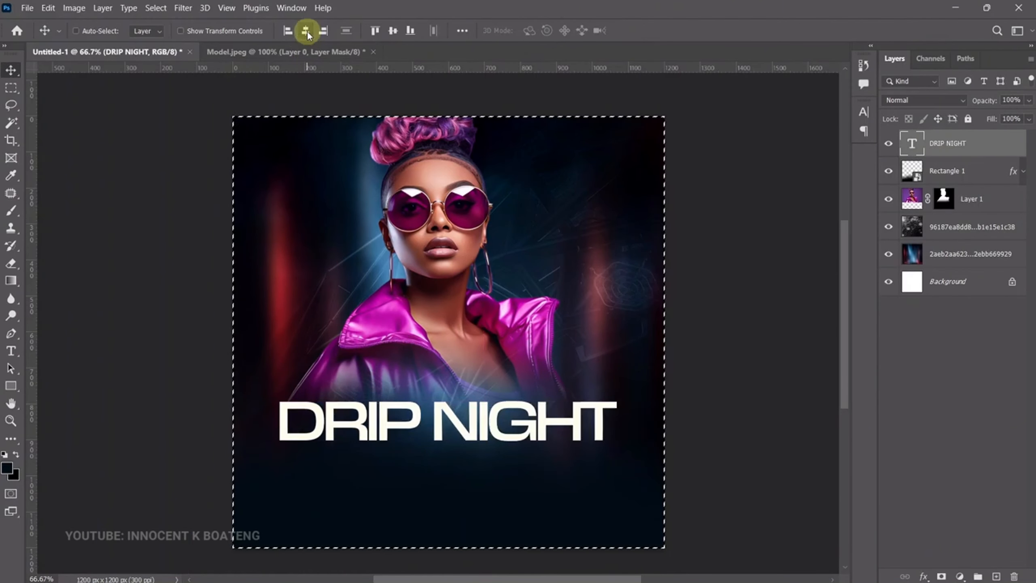
key("ctrl+d")
Step: Add a Gradient Overlay to the title with the magenta-to-pale-pink preset, linear style at a 0° angle
right_click(953, 145)
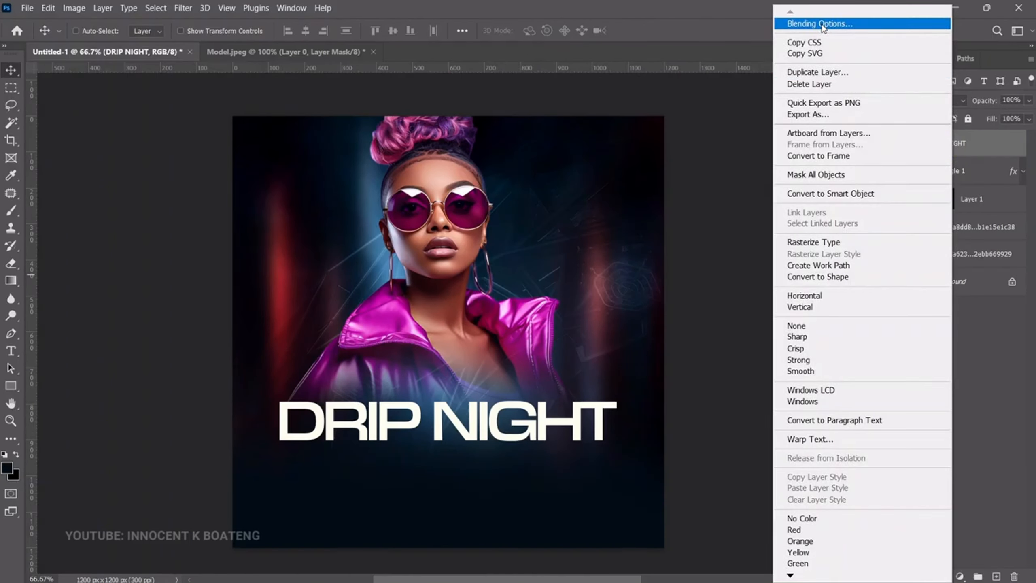
left_click(823, 24)
left_click(547, 403)
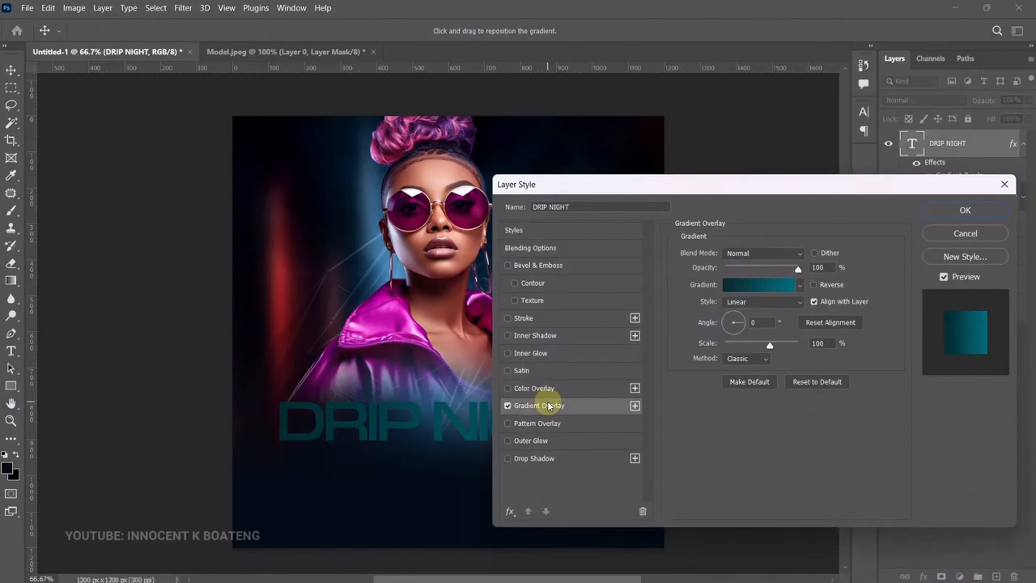
left_click(774, 294)
left_click_drag(940, 170, 937, 238)
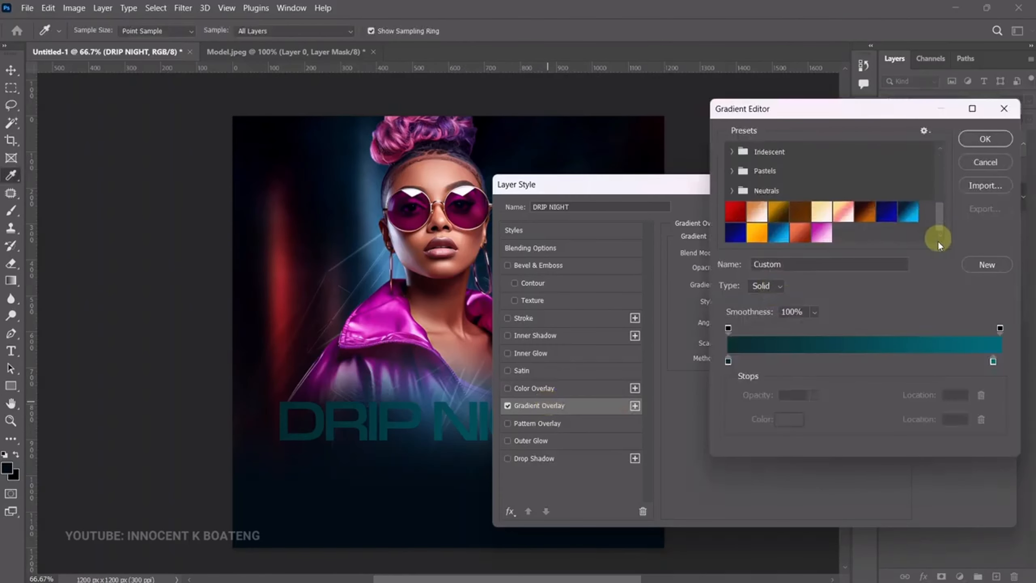
left_click(823, 233)
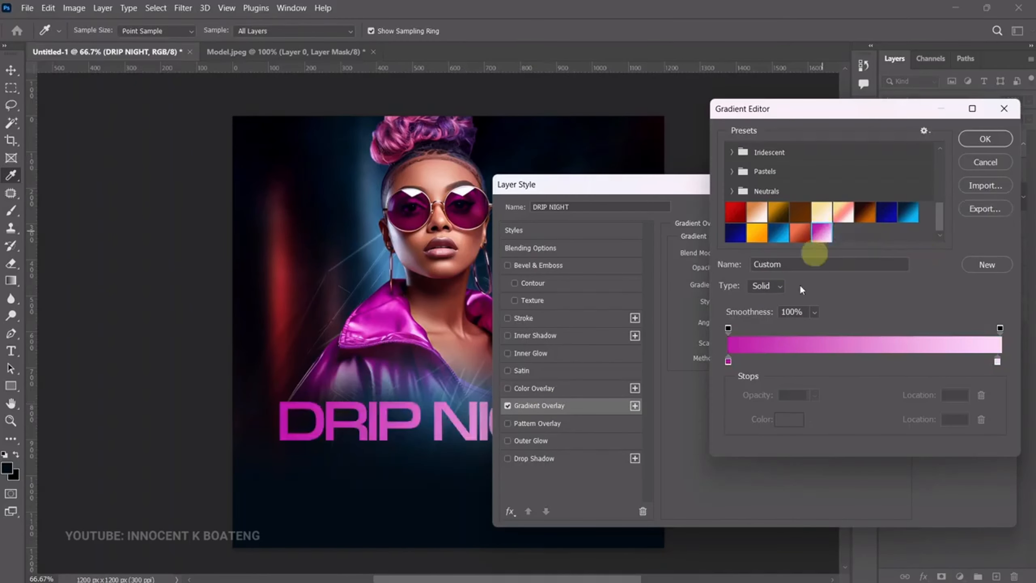
double_click(728, 361)
left_click(948, 187)
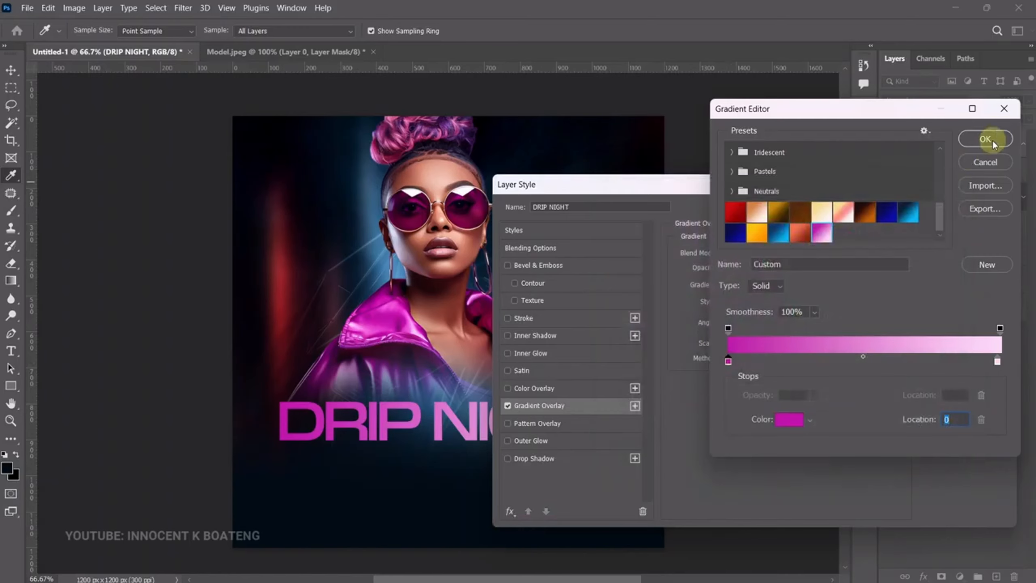
left_click(985, 139)
left_click_drag(673, 186, 796, 131)
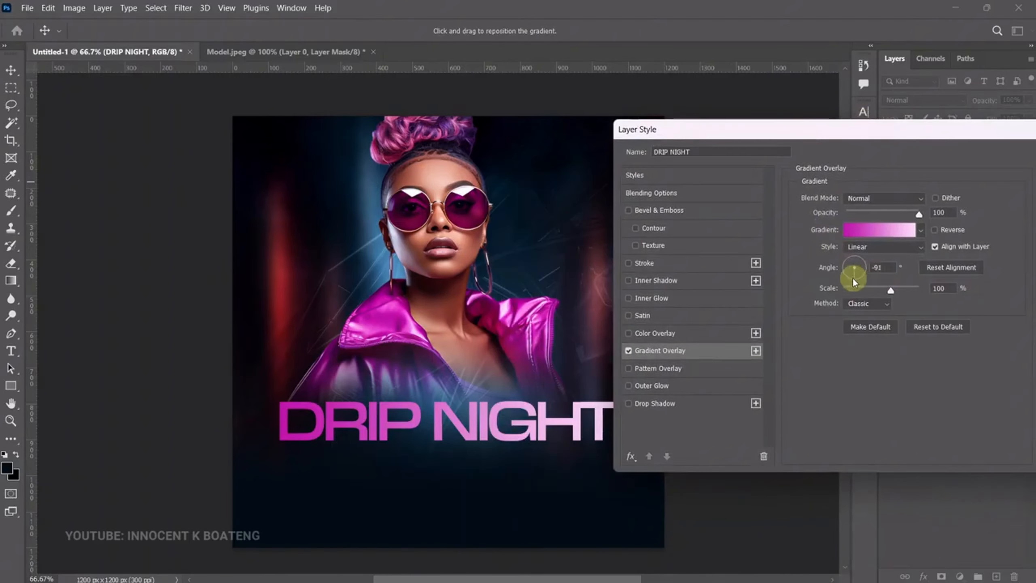
left_click_drag(854, 281, 849, 271)
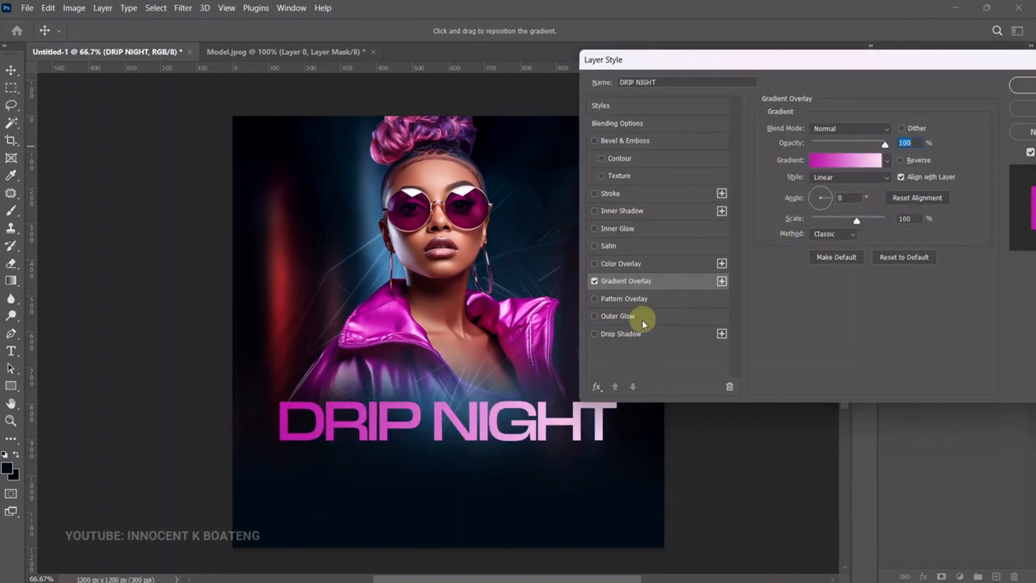
Step: Add an Outer Glow to the title in magenta sampled from the model's jacket, with a size of 59 px
left_click(633, 317)
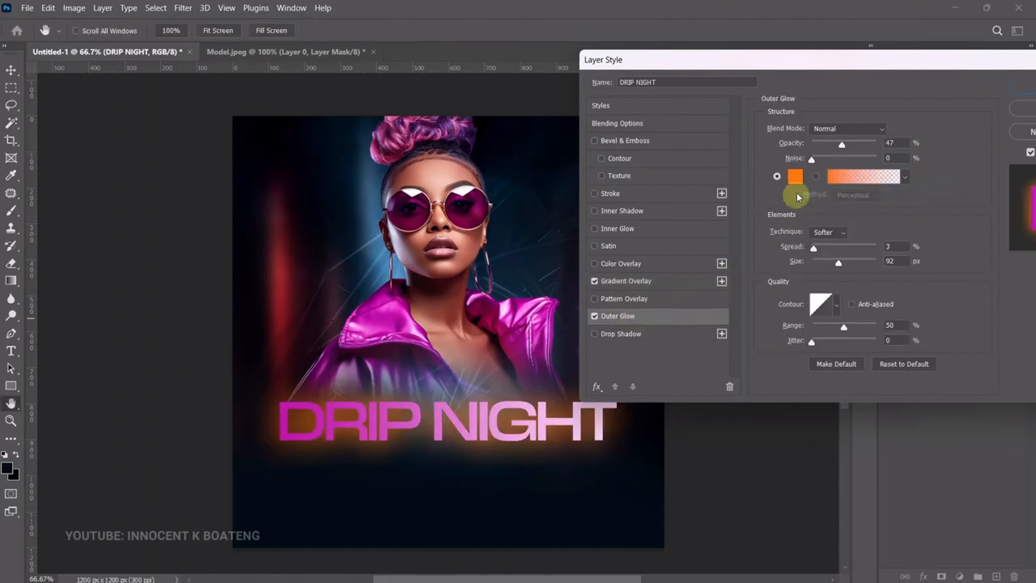
left_click(796, 176)
left_click(384, 303)
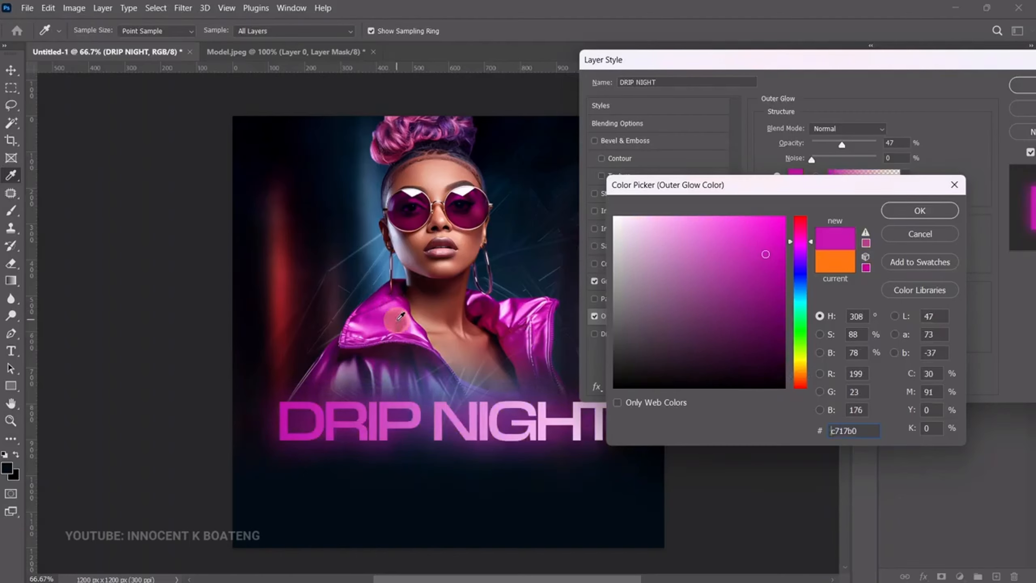
left_click(895, 212)
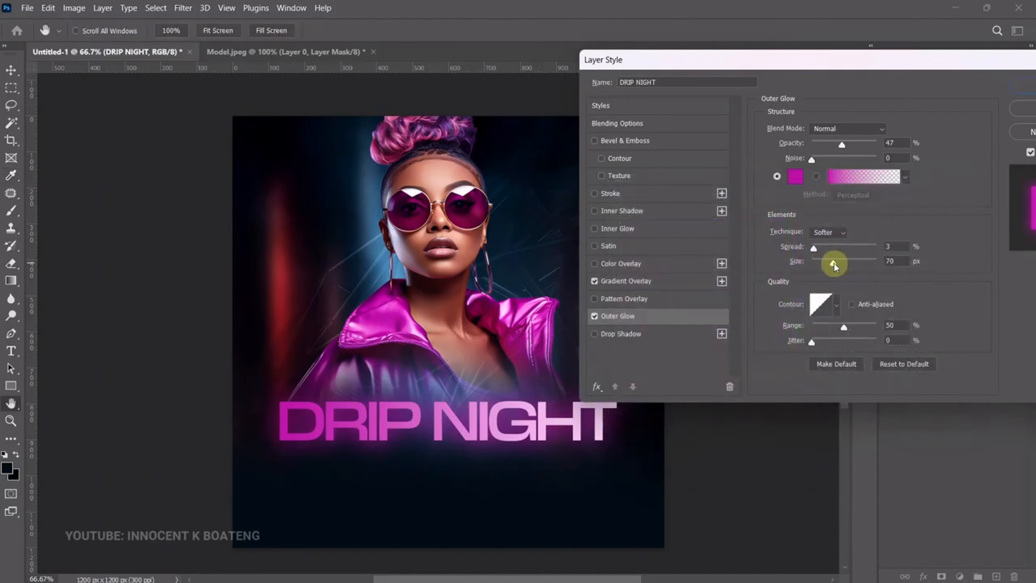
left_click_drag(832, 265, 831, 263)
left_click(1024, 88)
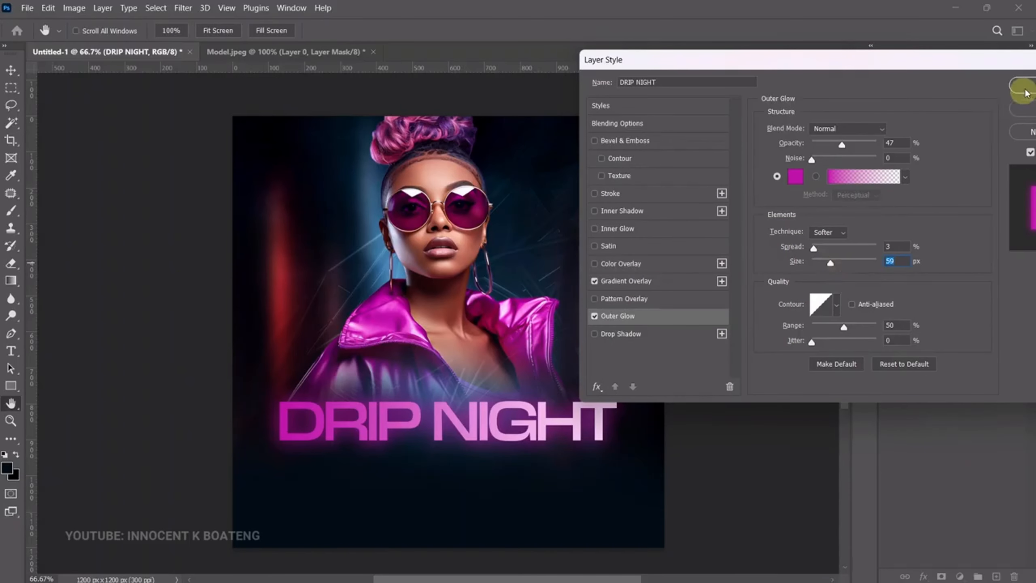
Step: Add the venue text "Premium 360 Night Club & VIP Lounge @ Eclipse Bay, Nkroful" in Poppins Medium on two lines
key("t")
left_click(436, 473)
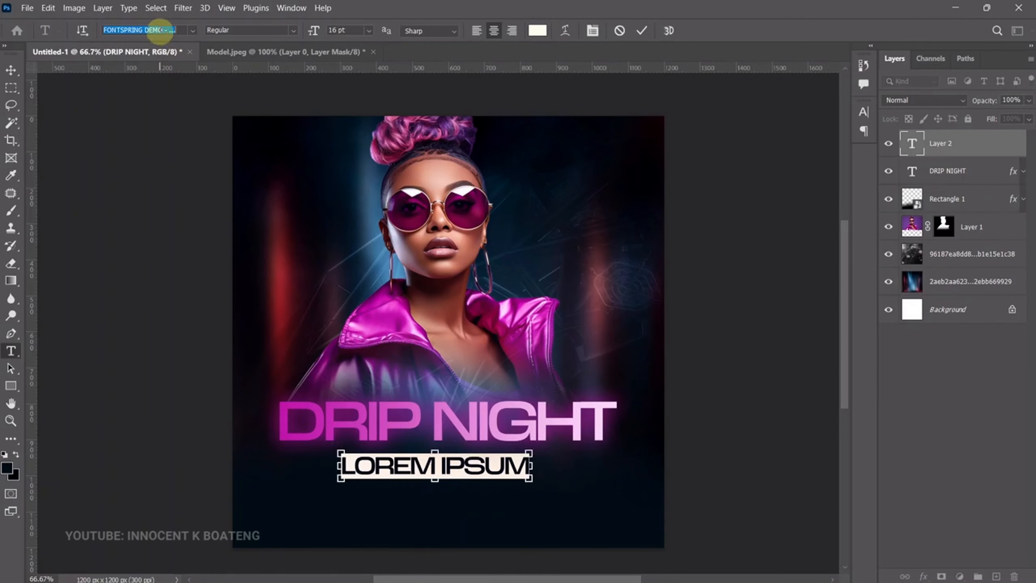
type("Poppins")
left_click(196, 175)
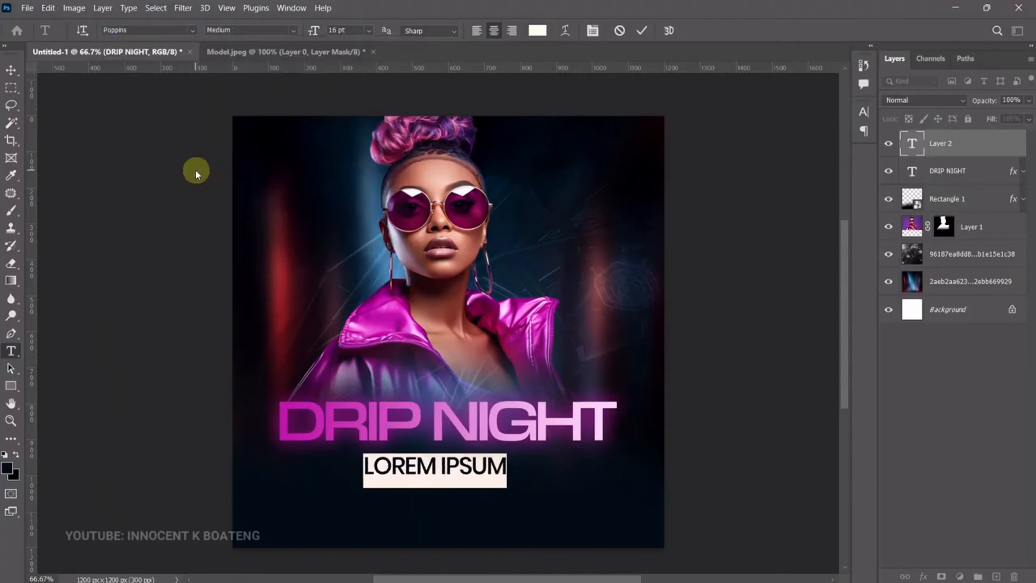
key("ctrl+v")
key("ctrl+Return")
Step: Move the venue text below the DRIP NIGHT title and centre it horizontally on the canvas
left_click_drag(663, 453, 424, 489)
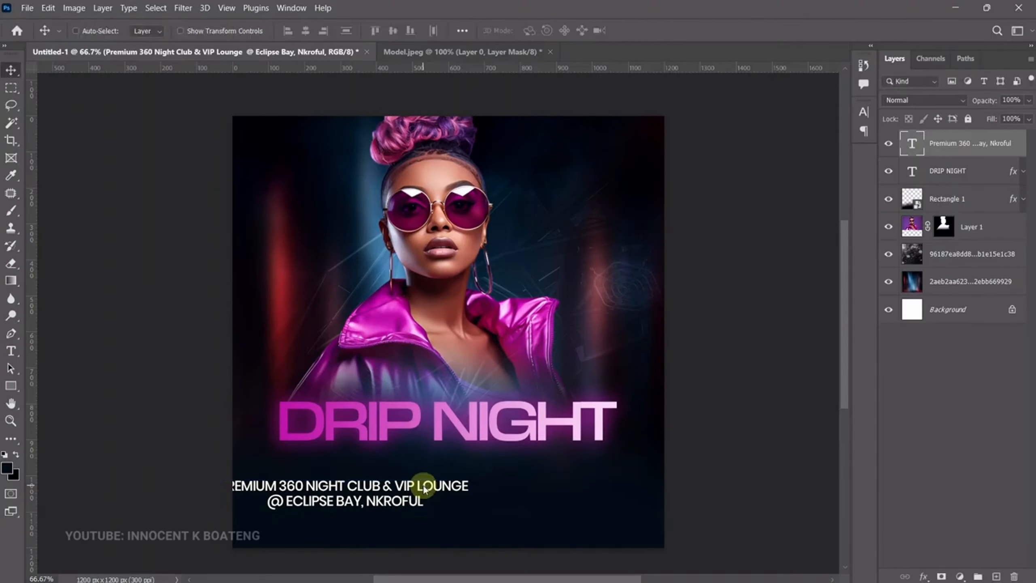
key("ctrl+a")
left_click(305, 31)
key("ctrl+d")
left_click_drag(495, 487, 505, 478)
Step: Place the location pin image "pngwing.com (48)" and scale it down to about 4.67% at the flyer's lower left
left_click(28, 8)
left_click(53, 254)
scroll(234, 188, "down", 1)
double_click(234, 188)
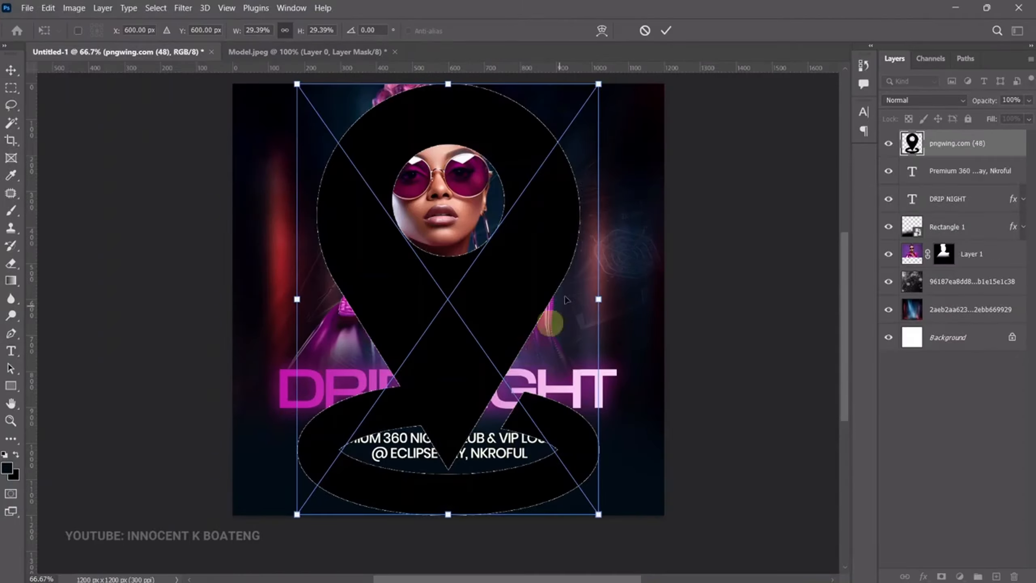
left_click_drag(598, 84, 346, 448)
key("Return")
Step: Add a Color Overlay to the location pin in magenta sampled from the jacket and brightened
right_click(963, 145)
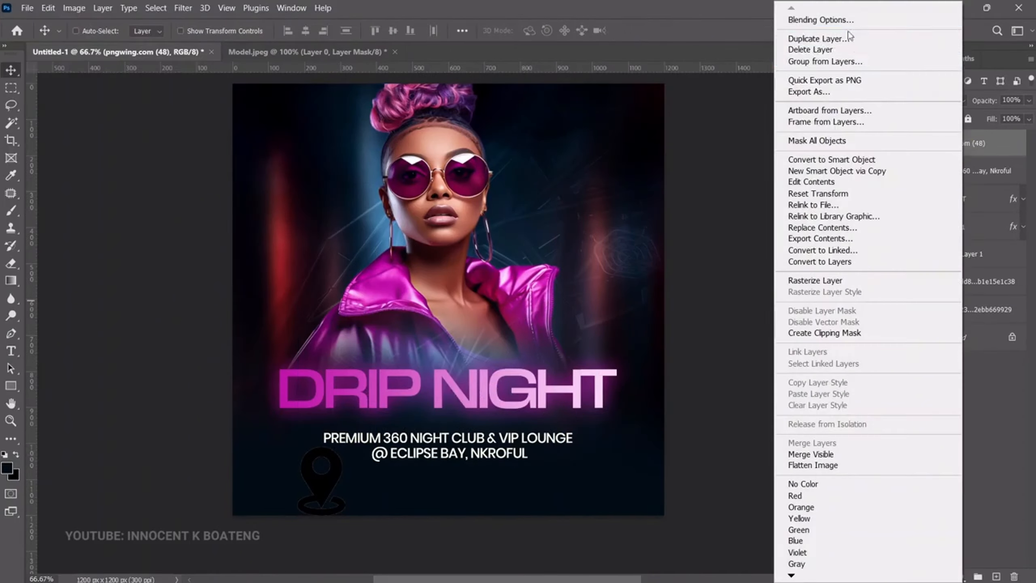
left_click(821, 19)
left_click(565, 265)
left_click(828, 129)
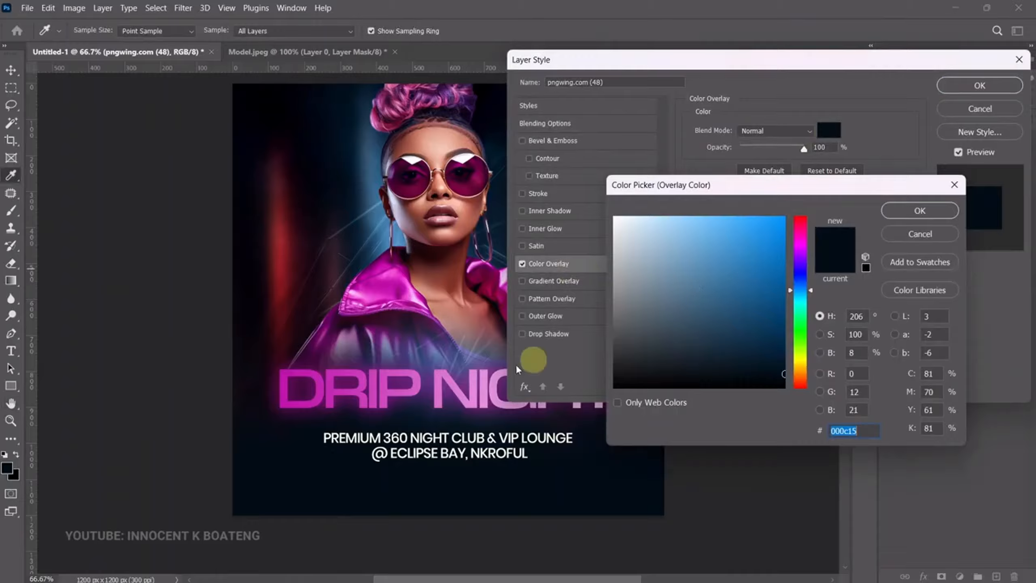
left_click(439, 372)
left_click(732, 234)
left_click(376, 271)
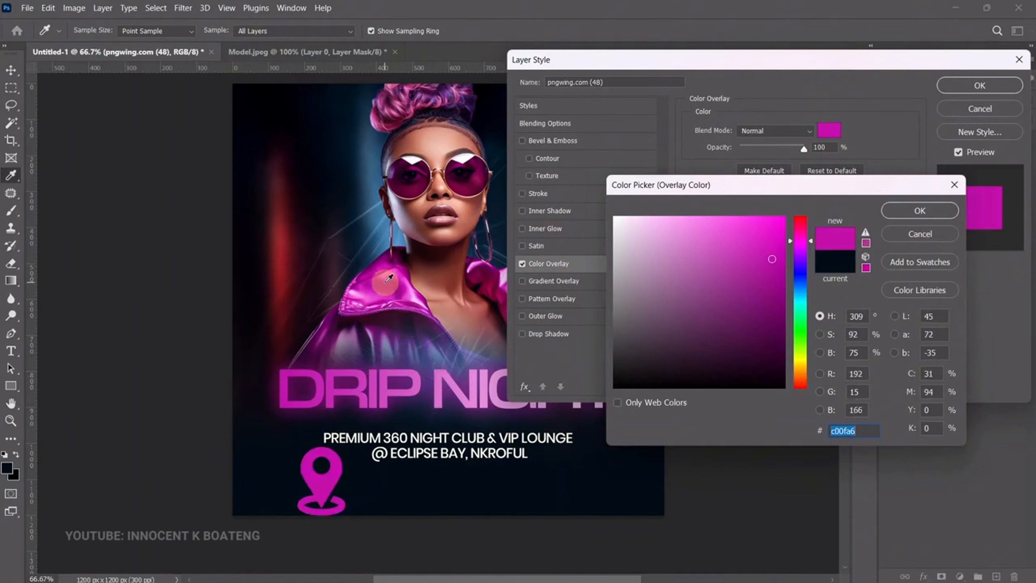
left_click(771, 240)
left_click(920, 210)
left_click(980, 85)
Step: Shrink the location pin further and position it just left of the venue text's first line
key("ctrl+t")
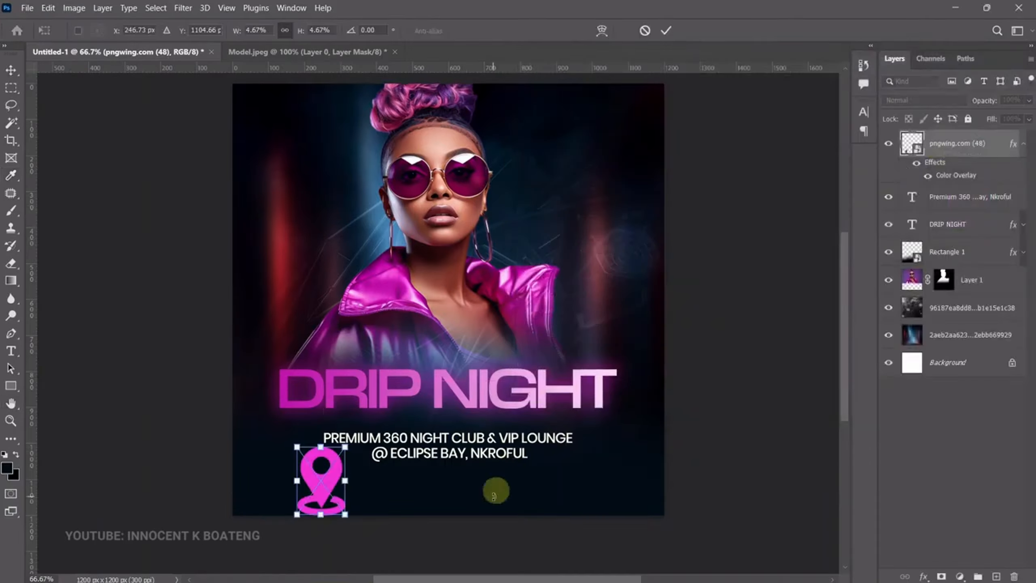
left_click_drag(346, 515, 315, 480)
key("Return")
scroll(314, 480, "up", 3)
scroll(326, 472, "up", 3)
key("shift+Up")
key("shift+Up")
key("shift+Up")
key("shift+Up")
key("shift+Up")
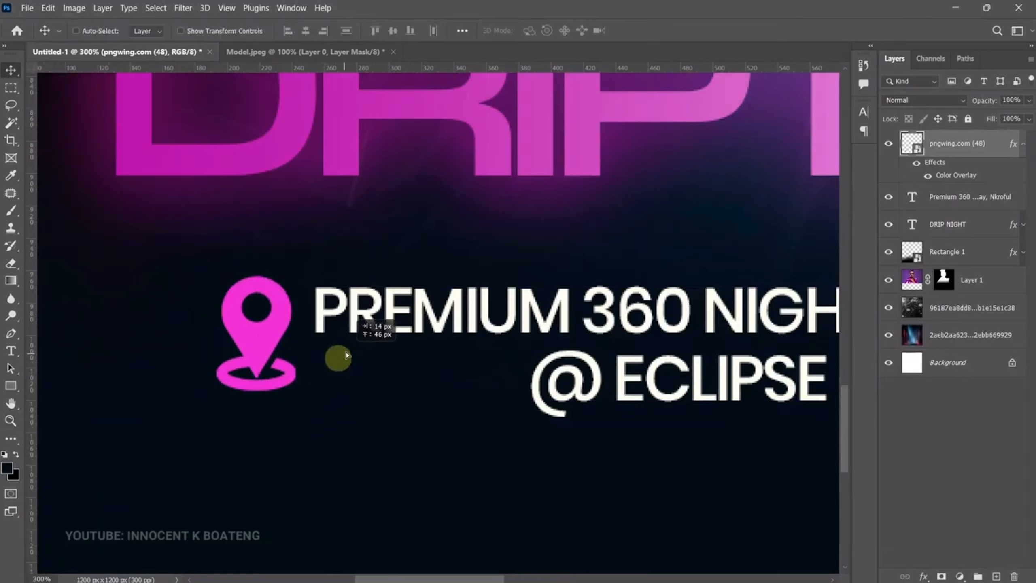
Step: Group the location pin with the venue text and centre the group horizontally on the canvas
scroll(347, 351, "down", 5)
left_click(972, 172, "ctrl")
key("ctrl+g")
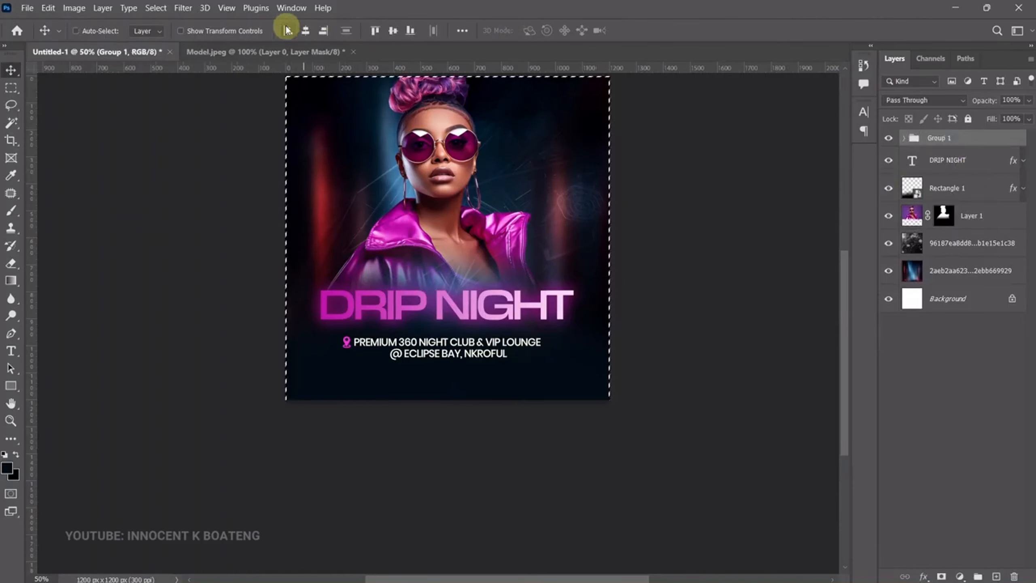
scroll(511, 389, "up", 1)
Step: Duplicate the venue text below itself and replace the copy's wording with "10pm till you drop" in Poppins SemiBold
right_click(511, 390)
left_click(526, 397)
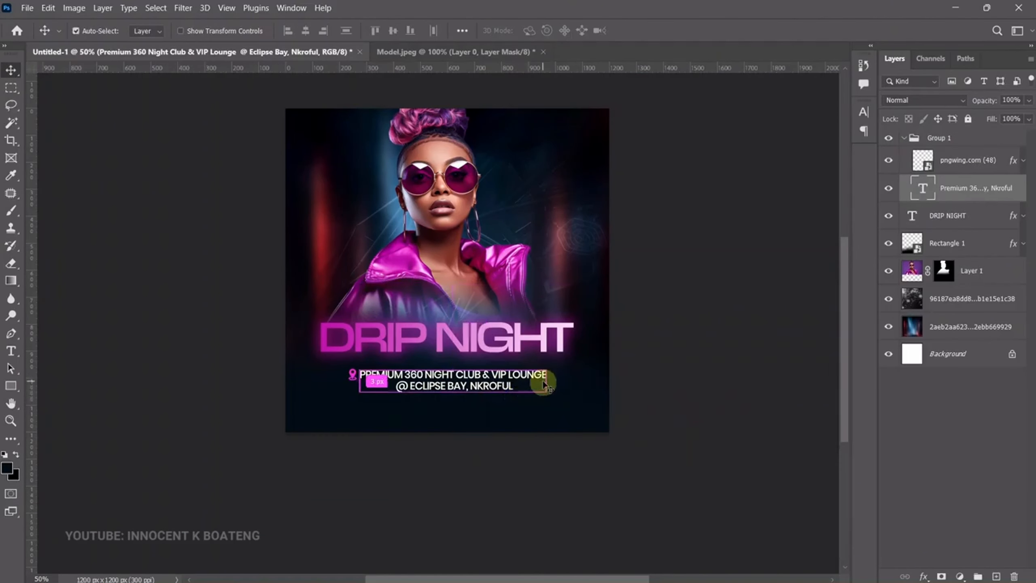
key("ctrl+j")
left_click_drag(465, 385, 465, 416)
double_click(465, 416)
key("ctrl+a")
type("10pm till you drop")
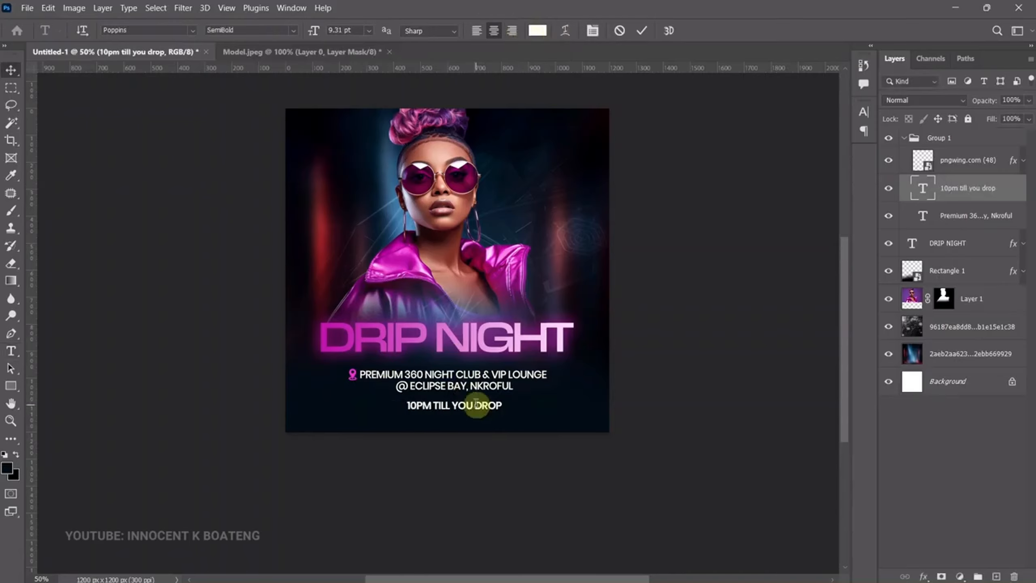
Step: Set the tracking of the 10pm line to 920 and centre it horizontally on the canvas
key("ctrl+a")
left_click(593, 31)
left_click_drag(793, 162, 824, 169)
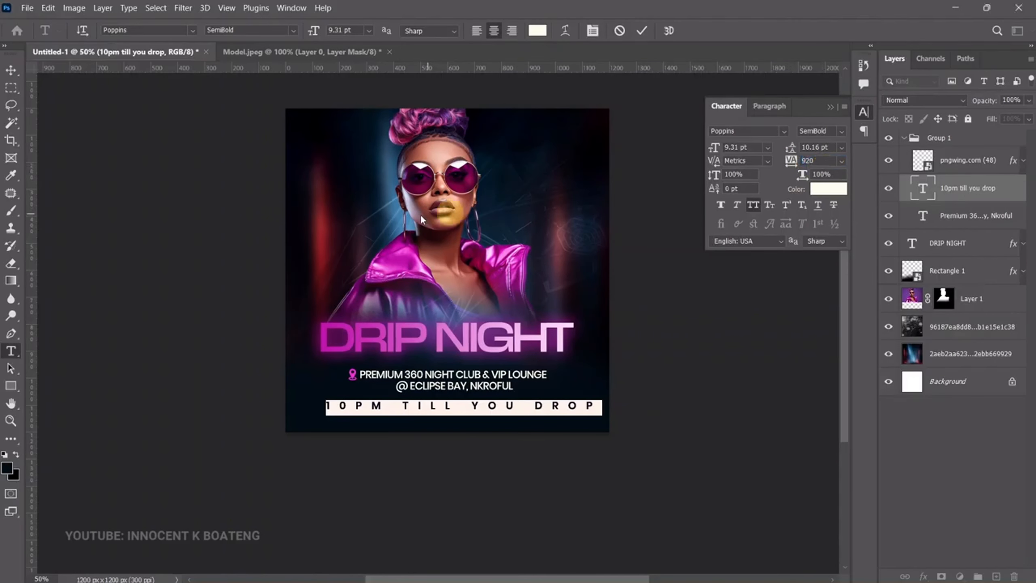
left_click(11, 70)
key("ctrl+a")
left_click(305, 30)
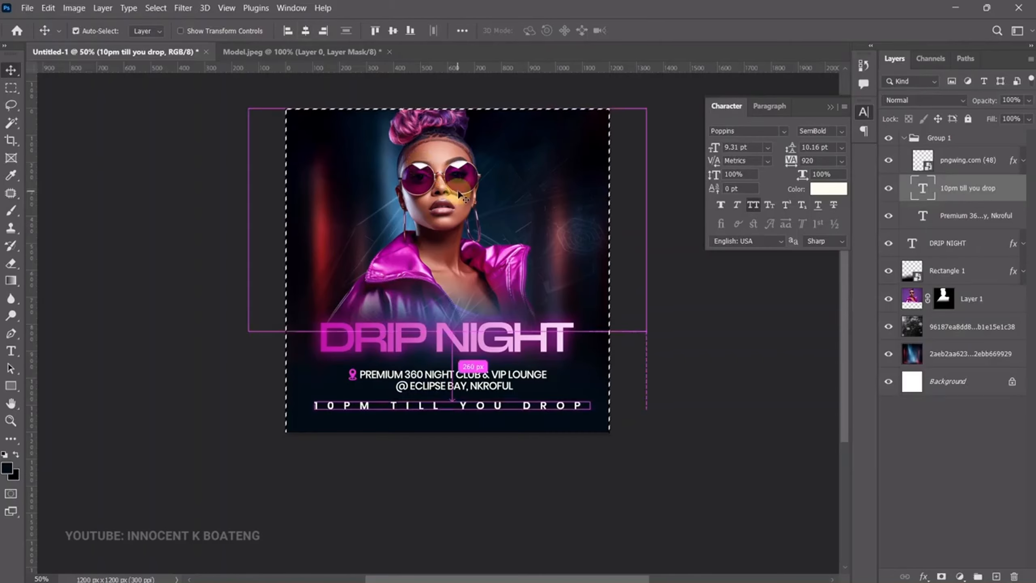
key("ctrl+d")
Step: Add the text "Side Attraction: Free Lollipop" in the FONTSPRING DEMO font below the 10pm line
key("ctrl+plus")
key("t")
left_click(469, 400)
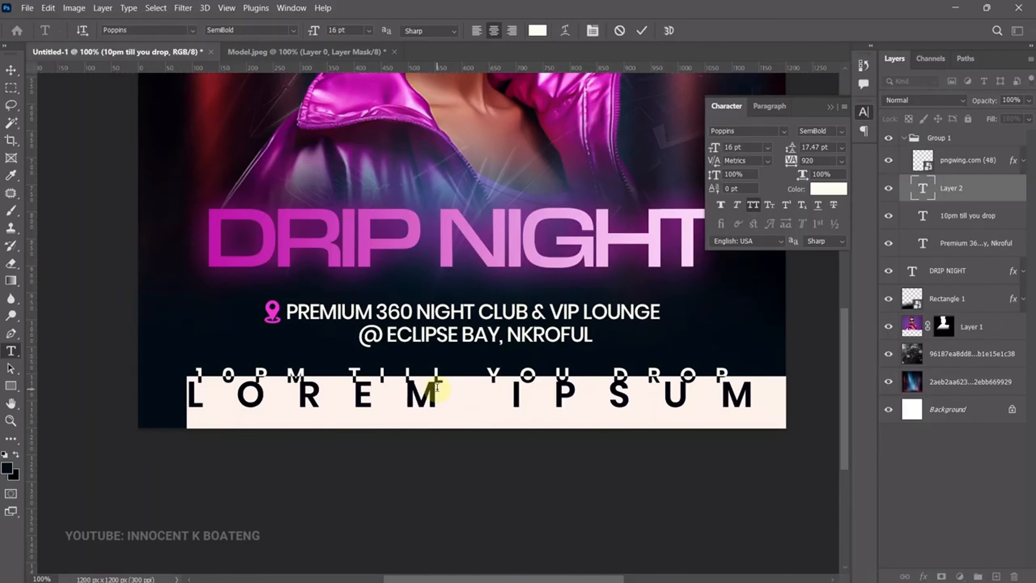
left_click(171, 32)
type("SIDE ATTRACTION: FREE LOLLIPOP")
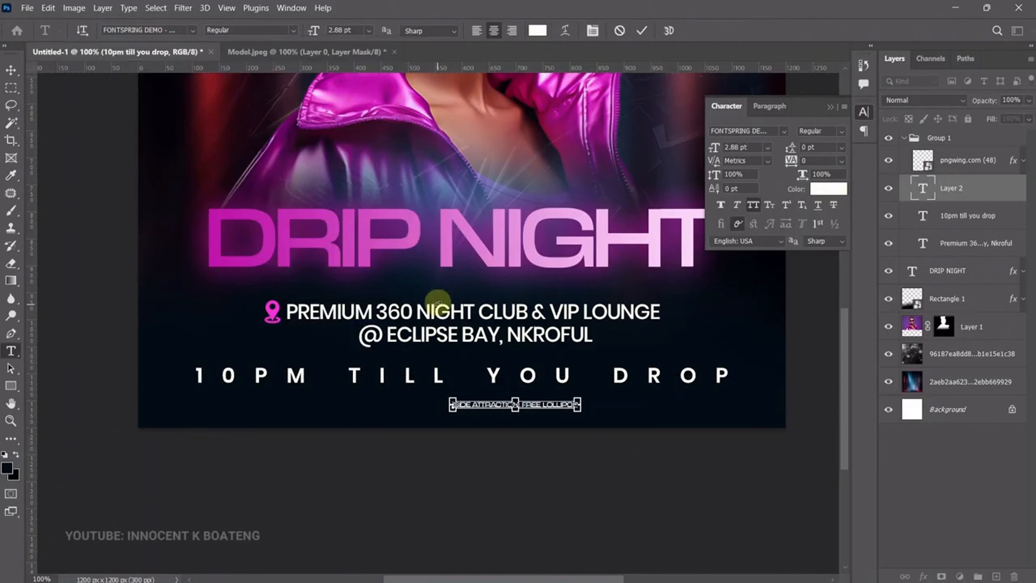
Step: Enlarge the side attraction line to about 7.54 pt and centre it horizontally on the canvas
key("ctrl+t")
left_click_drag(575, 406, 812, 424)
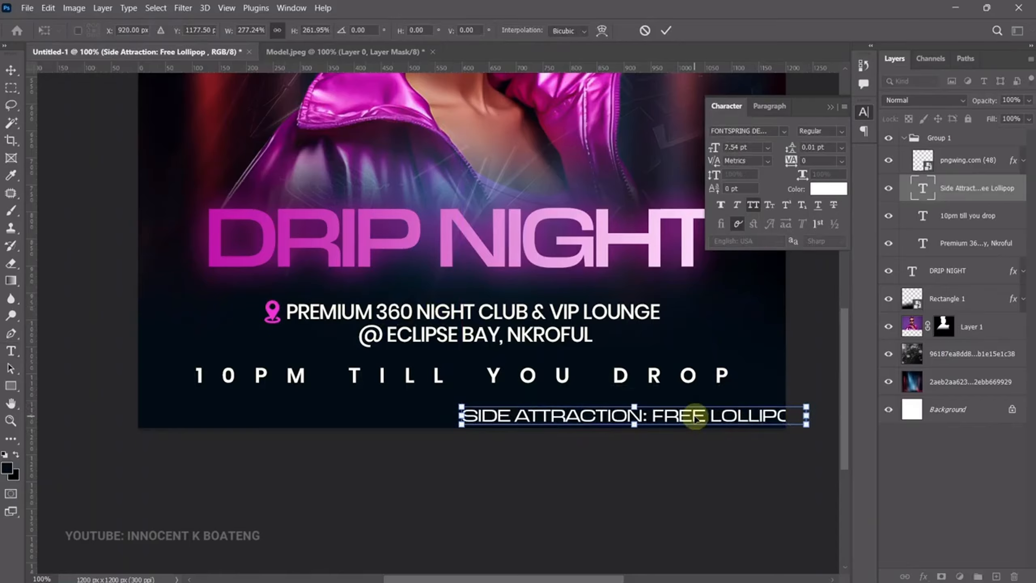
key("Return")
key("v")
key("ctrl+a")
left_click(76, 30)
left_click(306, 31)
key("ctrl+d")
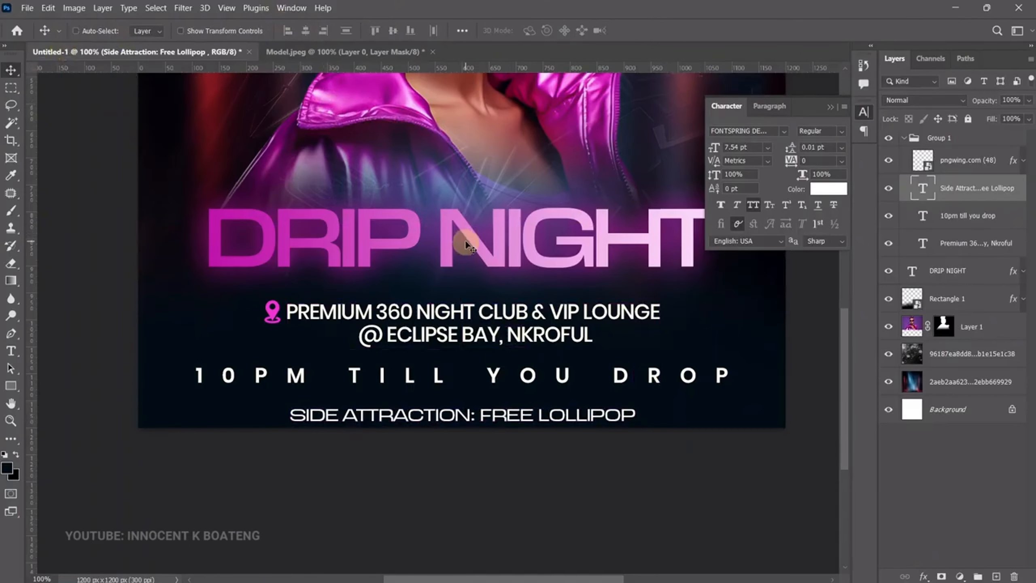
Step: Move the side attraction line closer to the 10pm line and shift the whole details group up slightly
left_click_drag(467, 257, 467, 249)
right_click(480, 318)
left_click(551, 325)
key("shift+Up")
key("shift+Up")
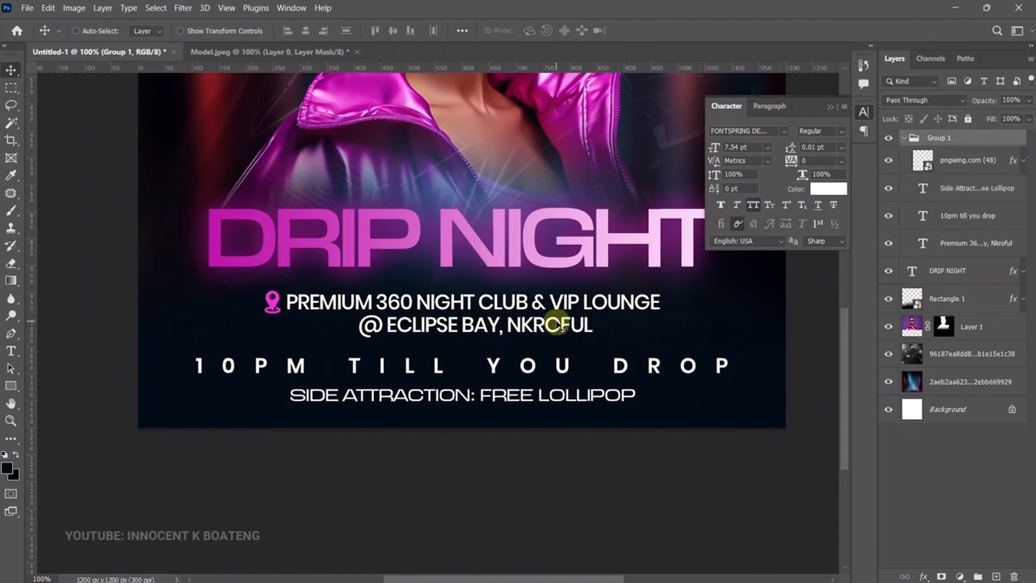
Step: Copy the DRIP NIGHT title's layer effects onto the side attraction line and reduce its outer glow size to about 46 px
scroll(623, 417, "up", 2)
right_click(735, 290)
left_click(750, 297)
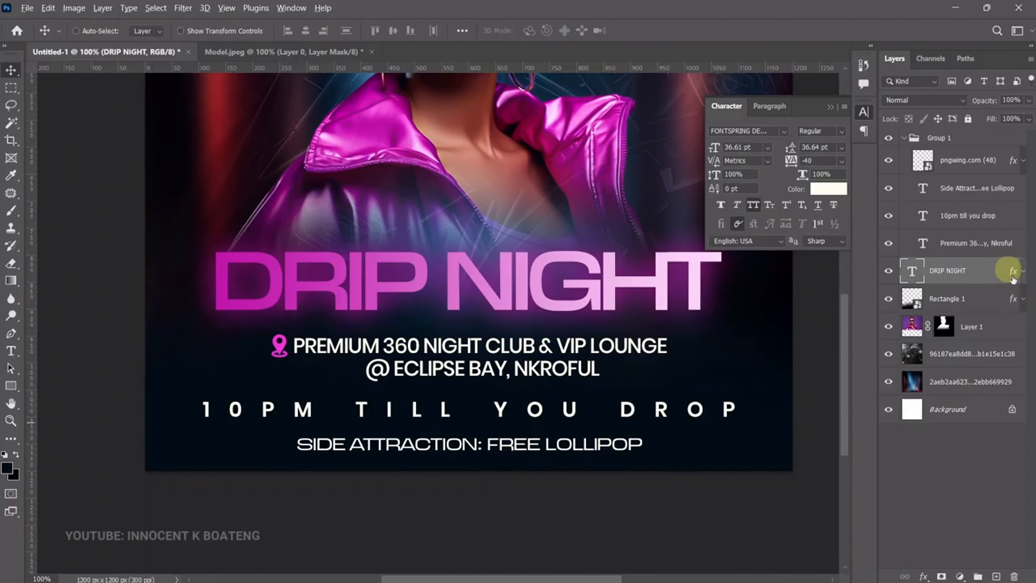
left_click_drag(1013, 193, 1012, 189)
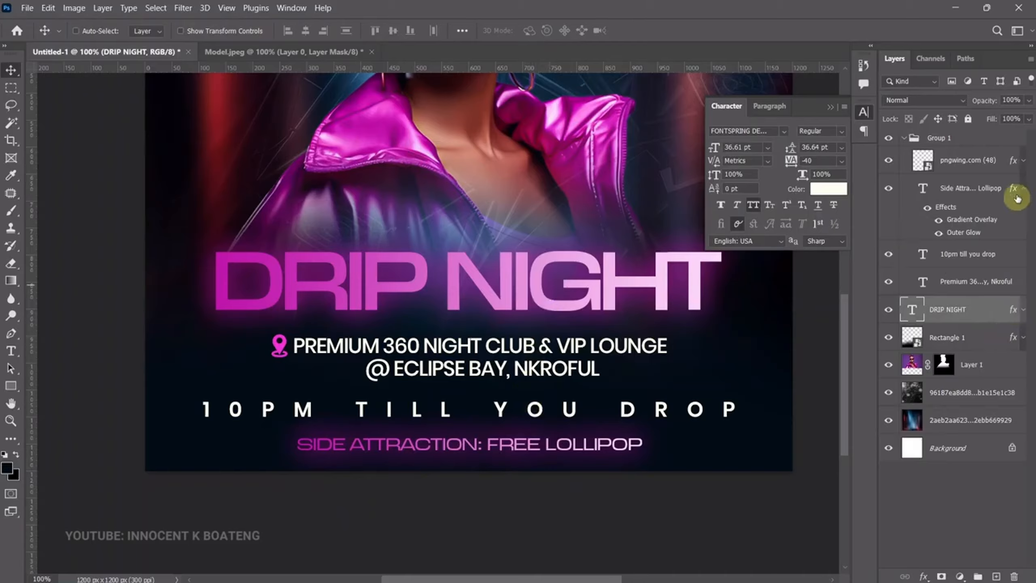
double_click(1014, 190)
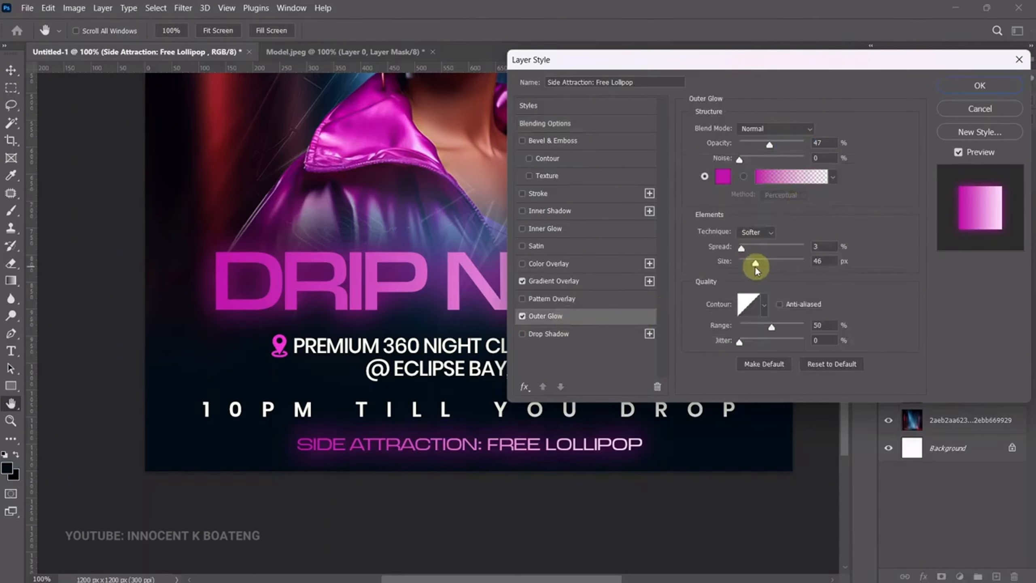
left_click(996, 86)
key("v")
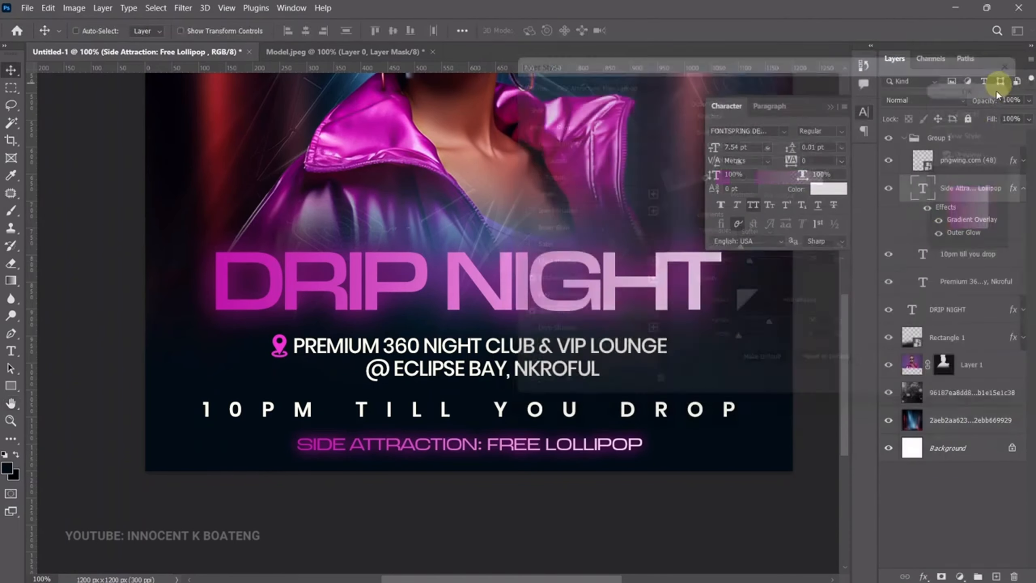
Step: Tighten the tracking of the 10pm line and centre it horizontally on the canvas
right_click(698, 401)
left_click(730, 419)
left_click_drag(754, 417, 677, 417)
key("Return")
key("ctrl+a")
left_click(305, 31)
key("ctrl+d")
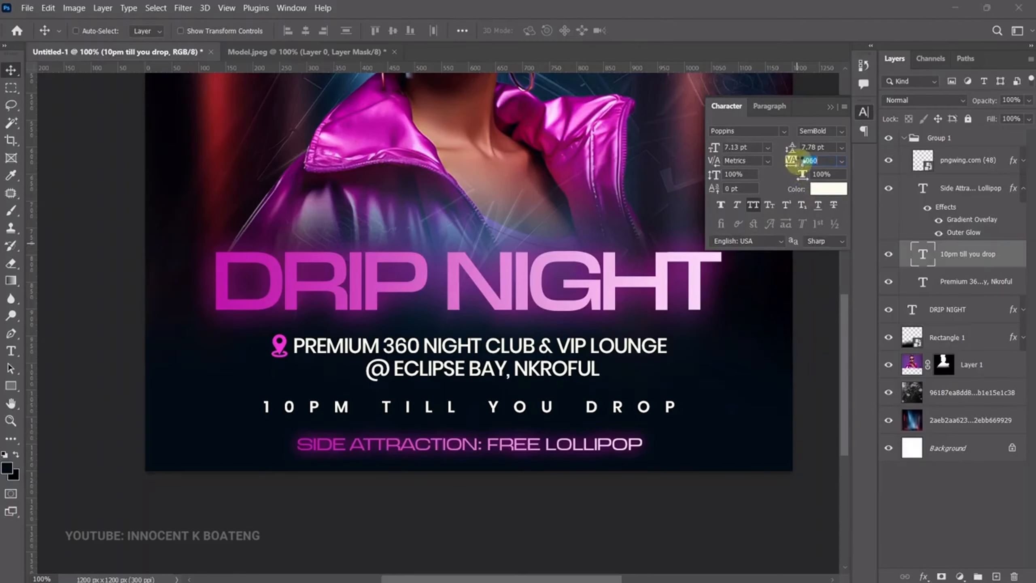
Step: Enlarge the DRIP NIGHT title to about 39.58 pt and shift the venue and time details group up slightly
key("ctrl+minus")
right_click(670, 388)
left_click(693, 393)
key("ctrl+t")
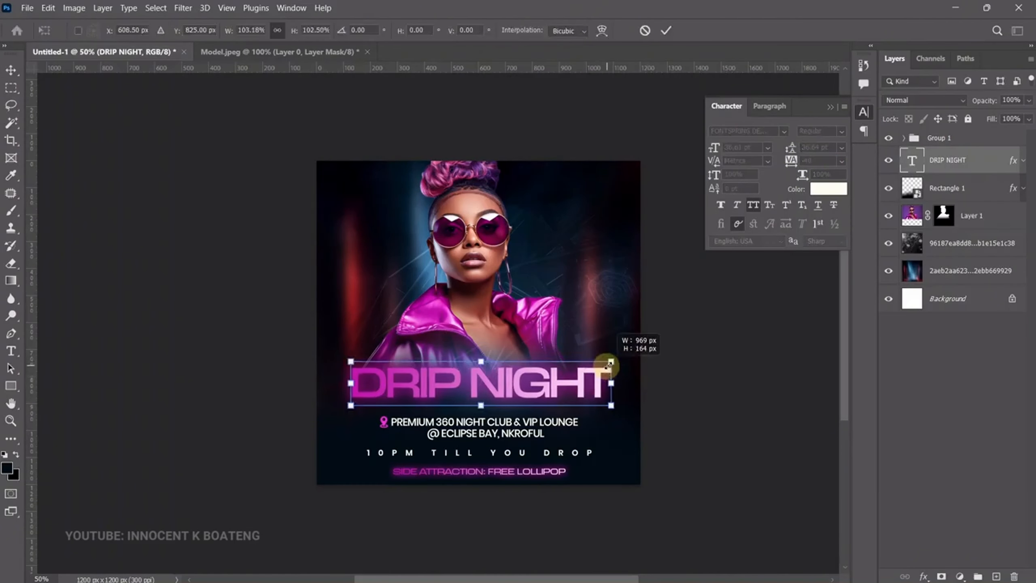
left_click_drag(612, 363, 628, 363)
key("Return")
right_click(557, 440)
left_click(557, 443)
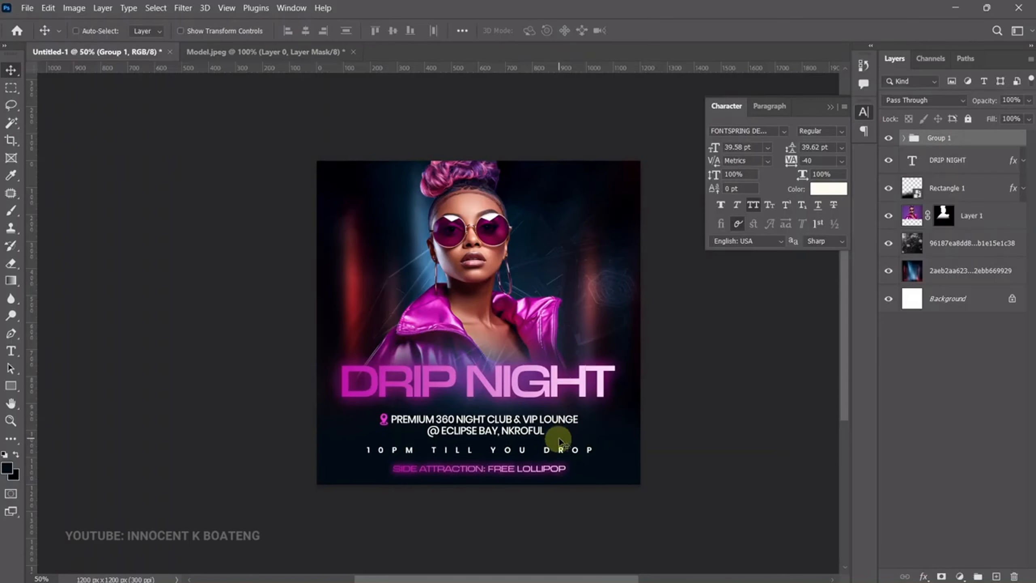
key("ctrl+plus")
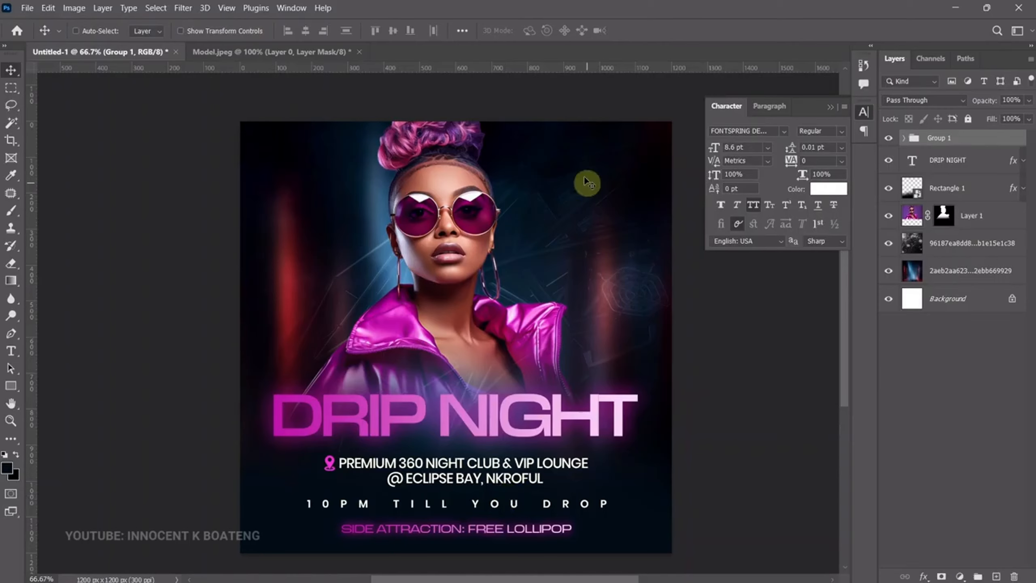
Step: Draw a rectangle about 186 by 242 px in the empty area beside the model's face and set its fill to 0%
right_click(15, 397)
left_click(81, 387)
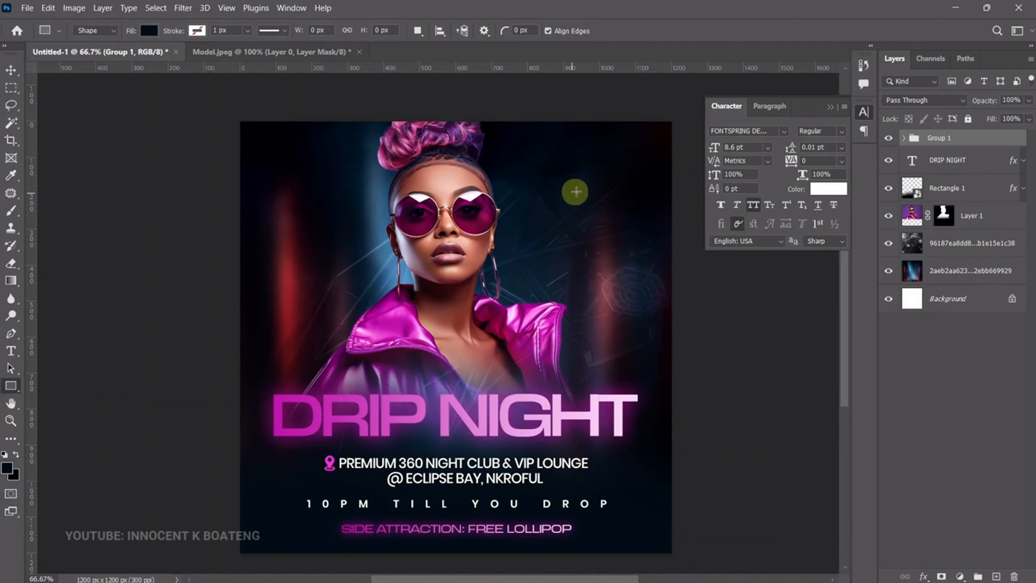
left_click_drag(571, 191, 638, 278)
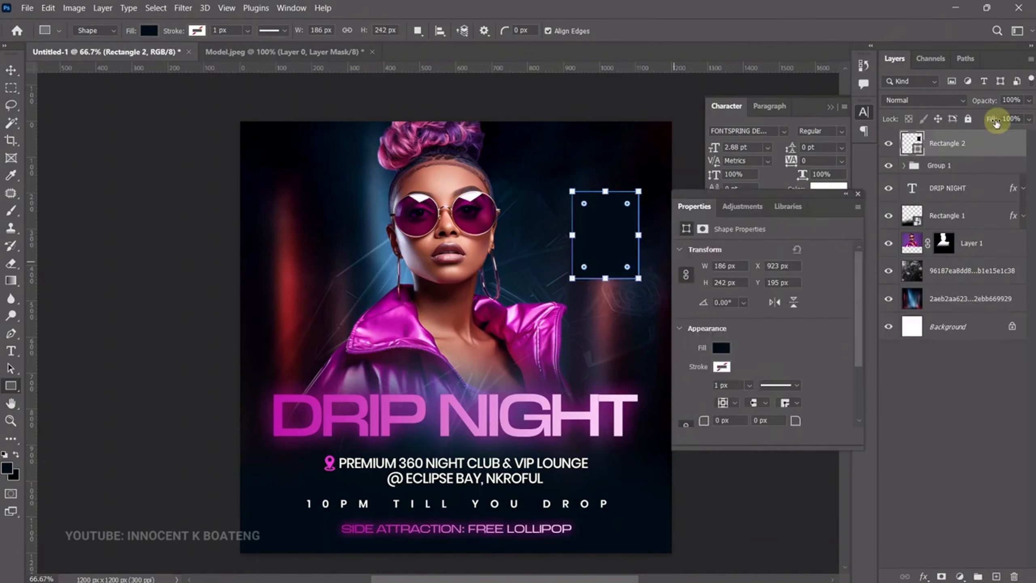
right_click(978, 138)
left_click(824, 13)
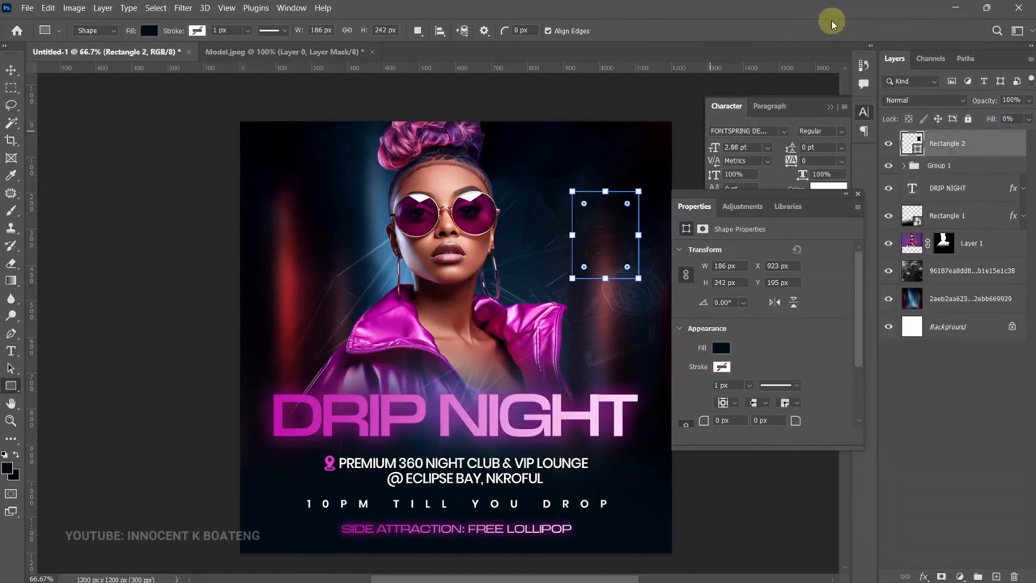
Step: Give the rectangle a 4 px stroke in colour e345d6 and a magenta outer glow with a size of 81 px
left_click(700, 212)
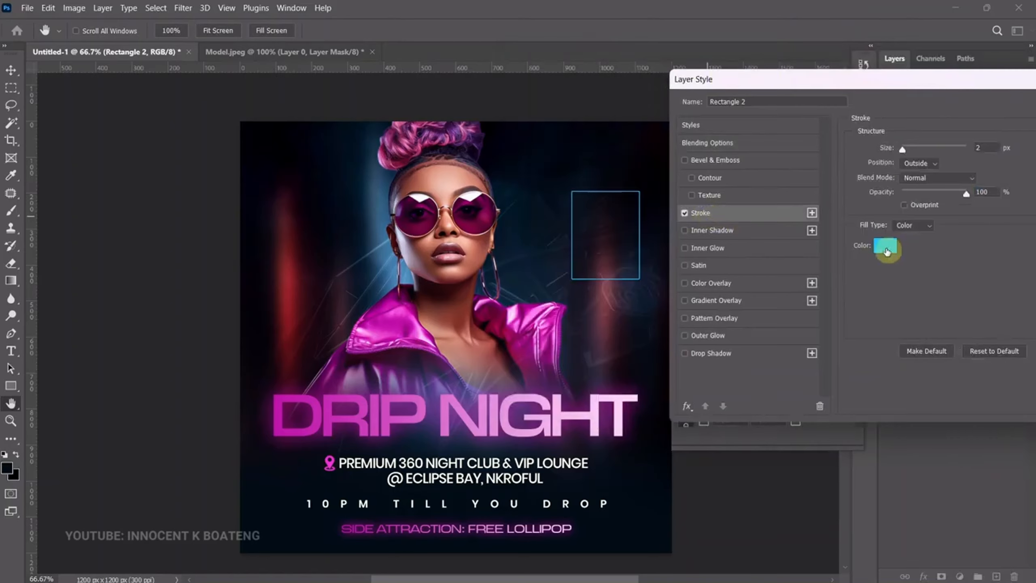
left_click(887, 251)
left_click(518, 318)
left_click_drag(876, 186, 917, 191)
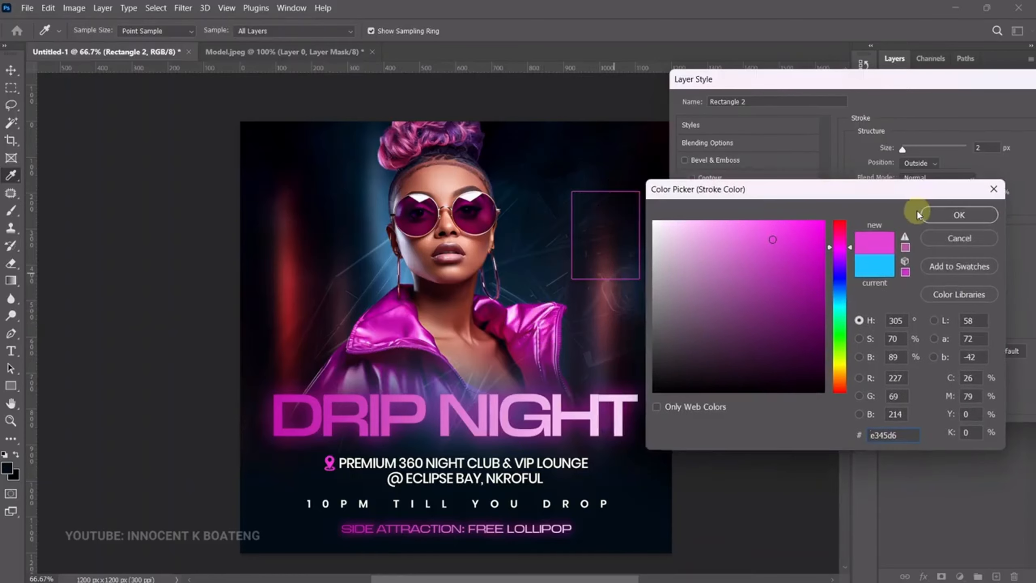
left_click(931, 212)
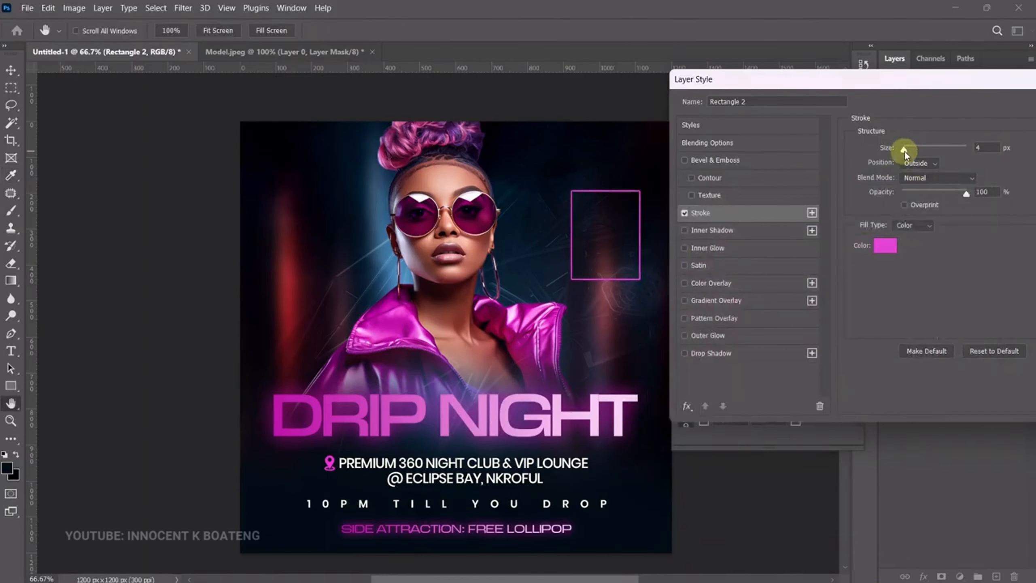
left_click(718, 336)
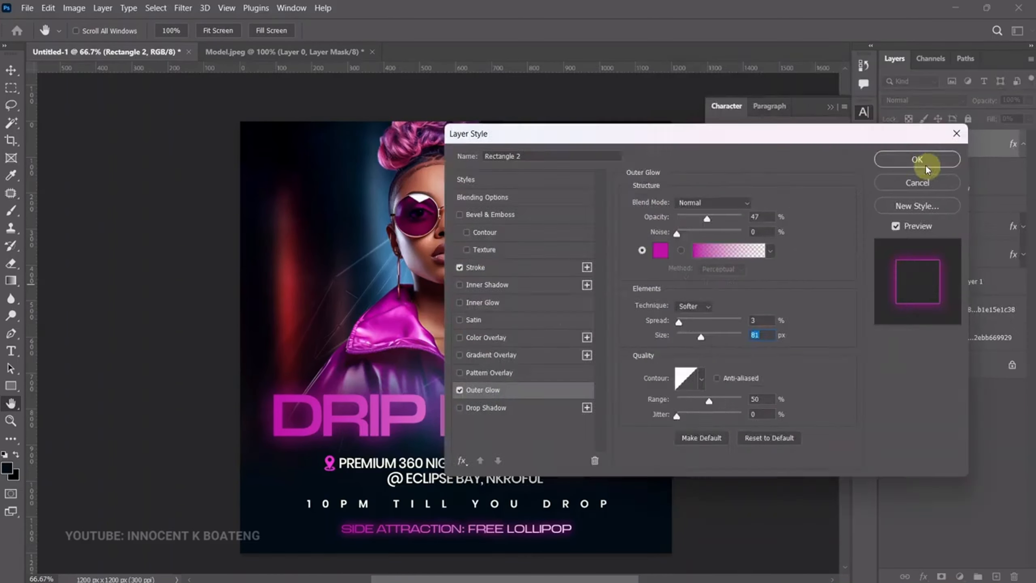
left_click(921, 162)
Step: Add the date text "14th aug 2025" on three lines in Poppins Medium inside the glowing rectangle
key("t")
left_click(597, 220)
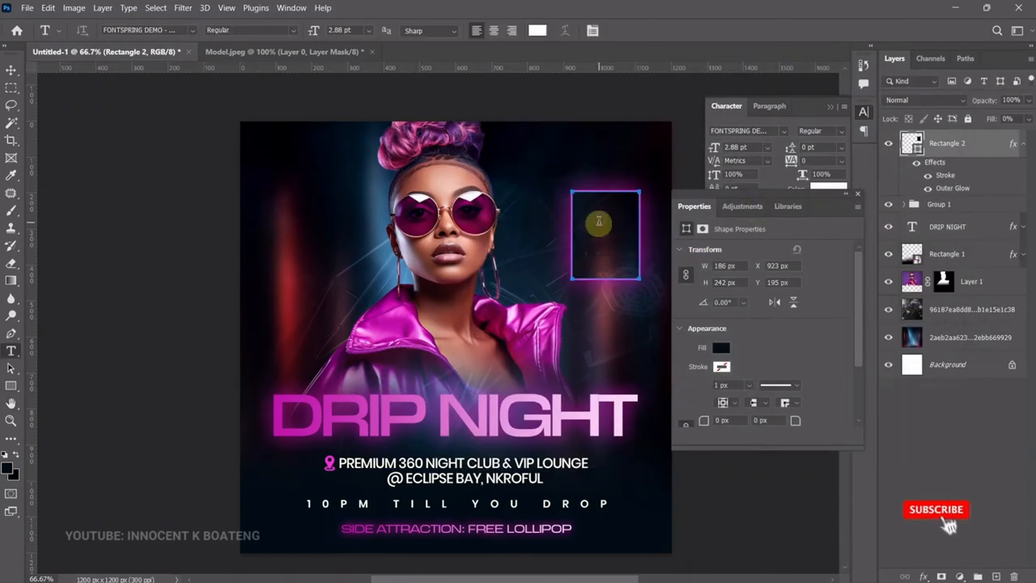
left_click(147, 30)
type("Poppins")
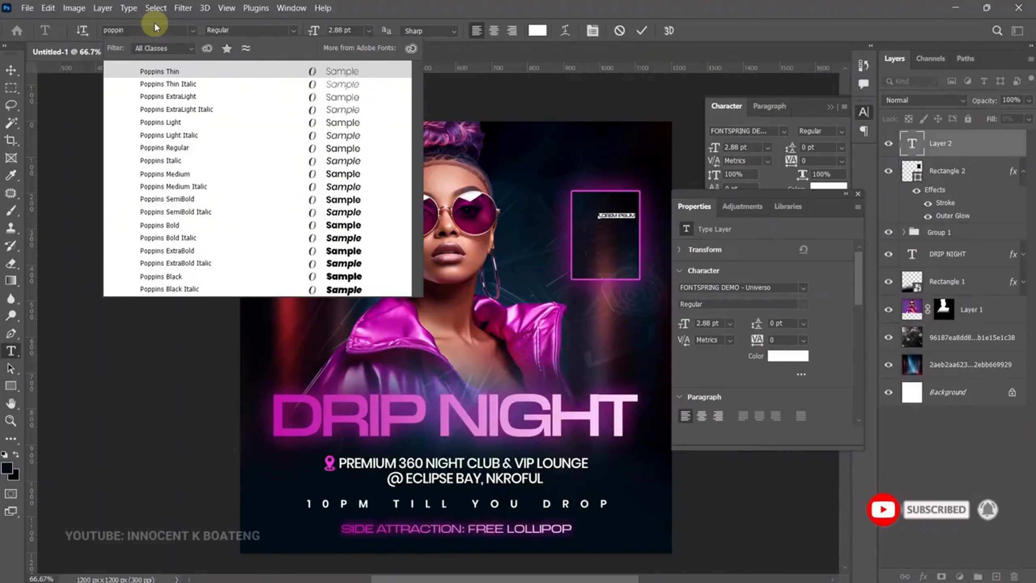
left_click(226, 174)
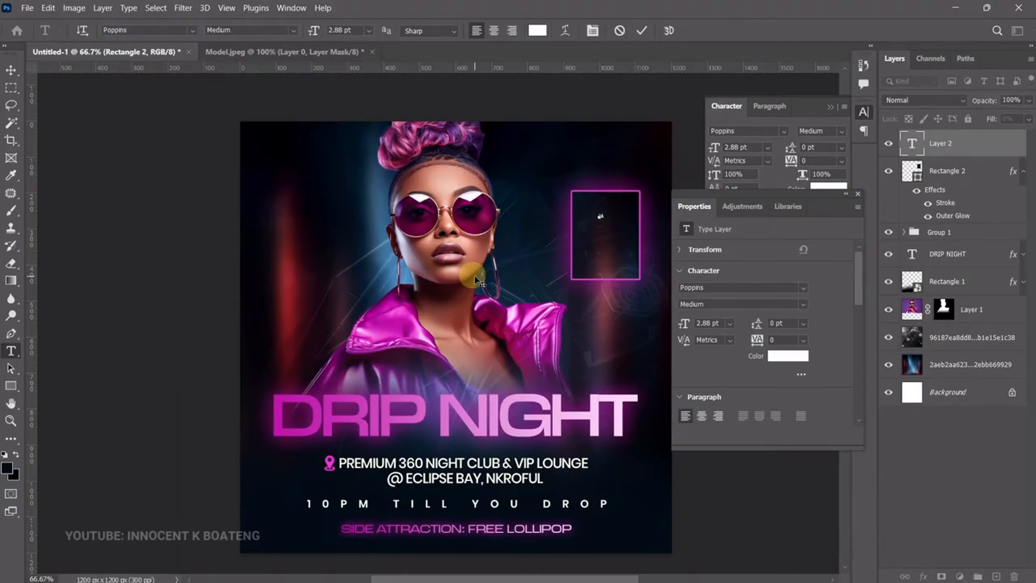
type("14")
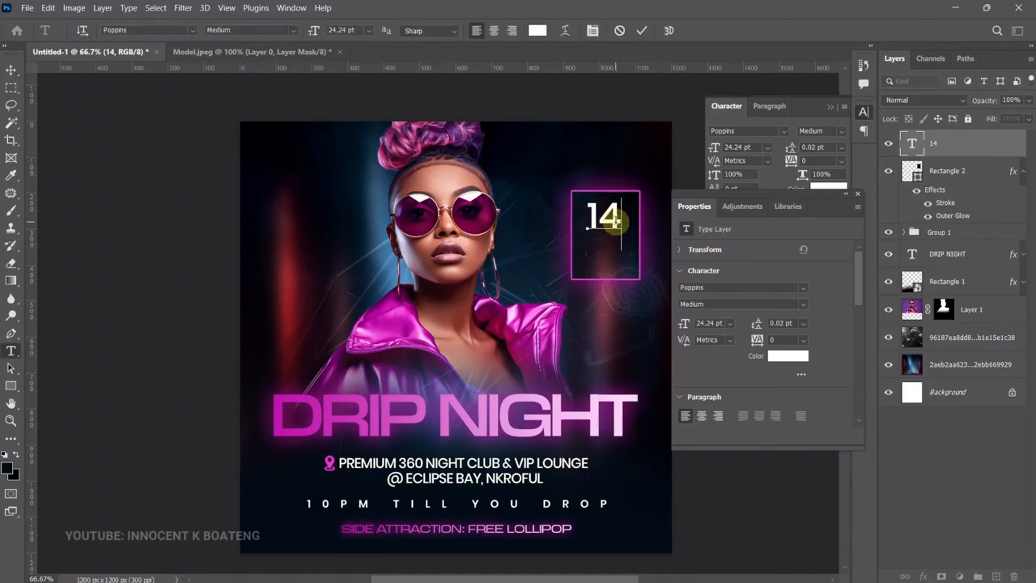
key("Return")
type("2025")
Step: Set the date text's leading to 21 pt and scale the text down to about 15.83 pt to fit inside the rectangle
key("ctrl+a")
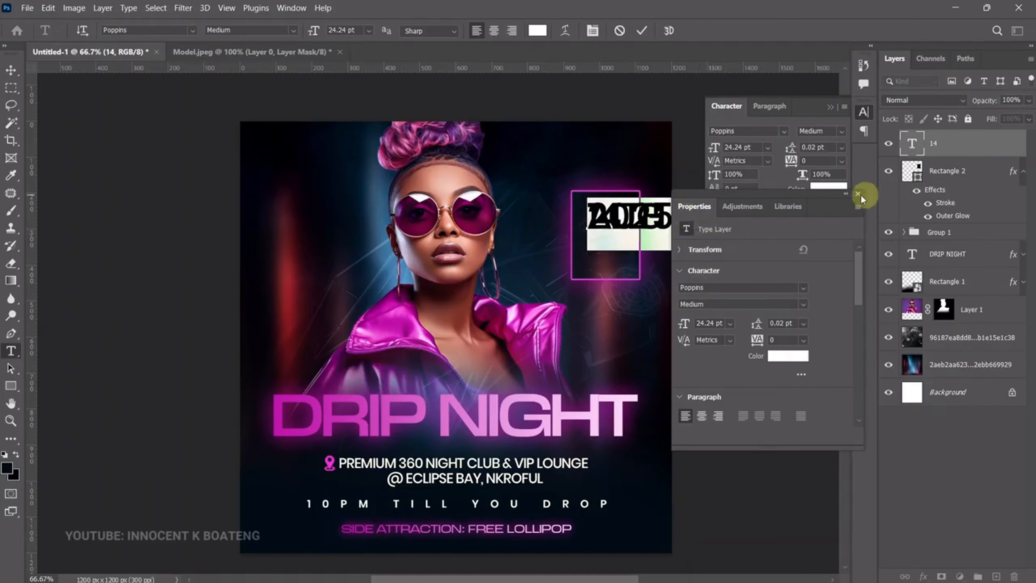
left_click(858, 194)
mouse_move(793, 149)
left_mouse_down()
mouse_move(810, 149)
mouse_move(805, 157)
left_mouse_up()
key("ctrl+t")
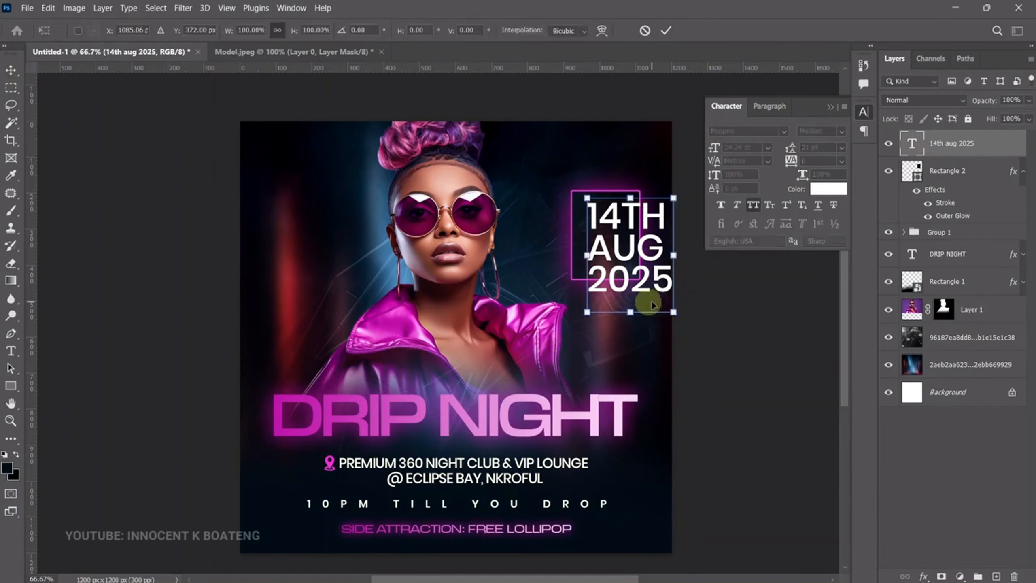
left_click_drag(673, 312, 638, 265)
key("Return")
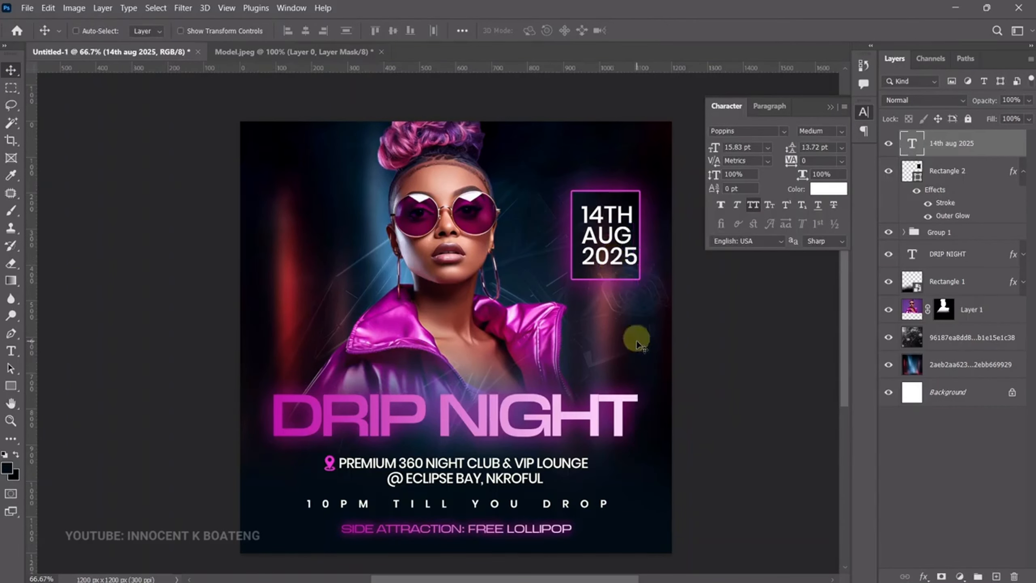
Step: Centre-align the three date lines, then reposition the text inside the rectangle at about 14.77 pt
double_click(608, 234)
left_click(496, 31)
left_click(11, 69)
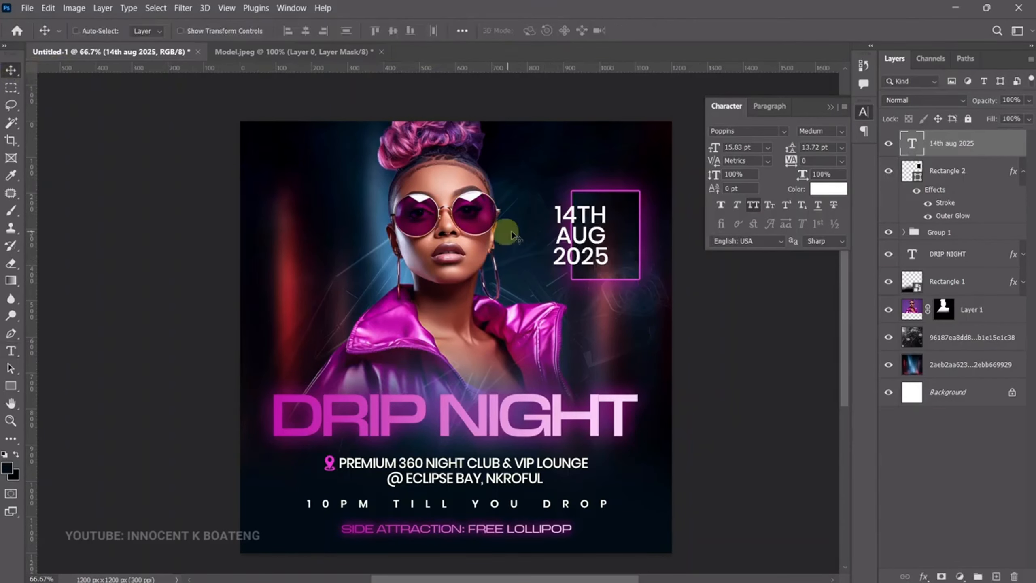
double_click(568, 241)
key("ctrl+Return")
Step: Change the font weight of the whole date text to SemiBold
double_click(608, 240)
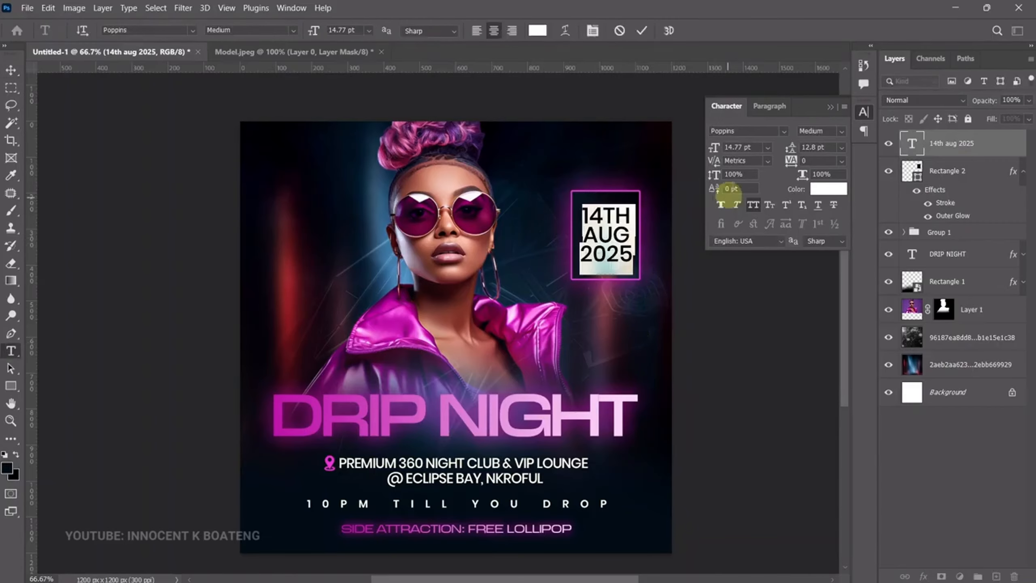
left_click(294, 31)
left_click(231, 153)
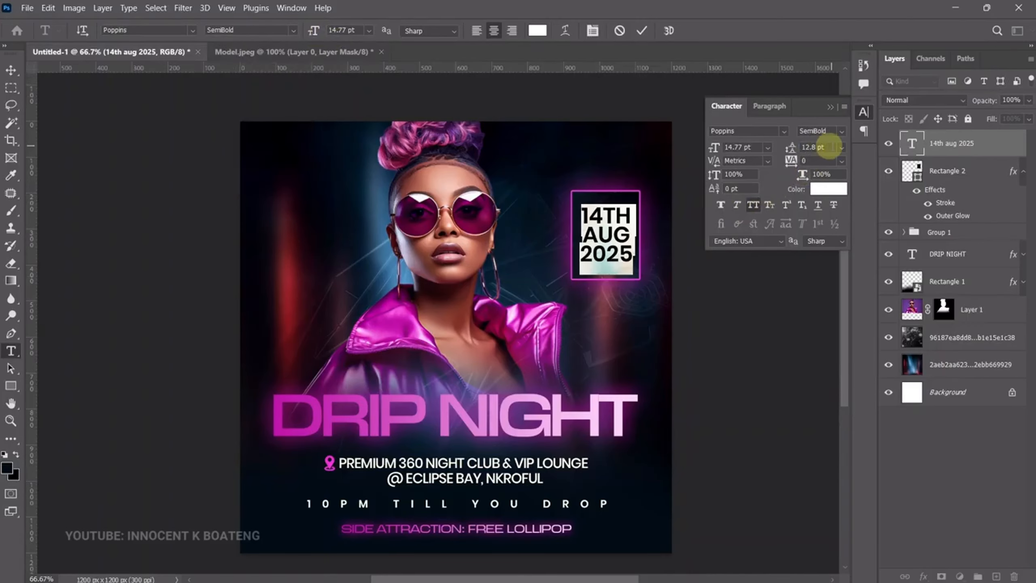
Step: Group the date text with its rectangle as "Date" and scale the group down until the text is about 11.42 pt
left_click(947, 171, "shift")
key("ctrl+g")
key("ctrl+t")
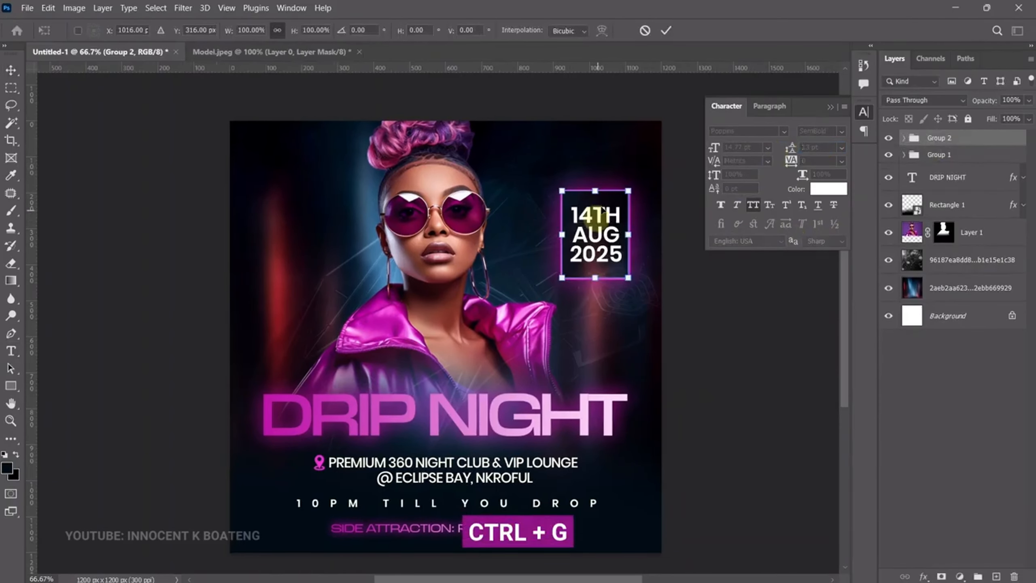
left_click_drag(631, 187, 608, 196)
key("Return")
key("shift+Up")
key("shift+Up")
key("shift+Up")
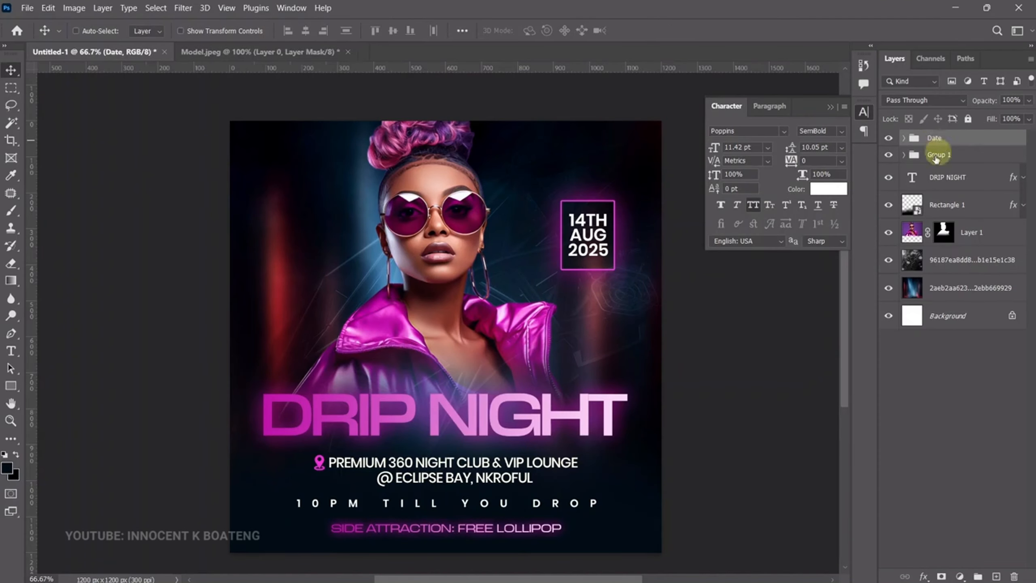
Step: Rename the details group as "Location and time"
double_click(936, 155)
type("Location and time")
key("Return")
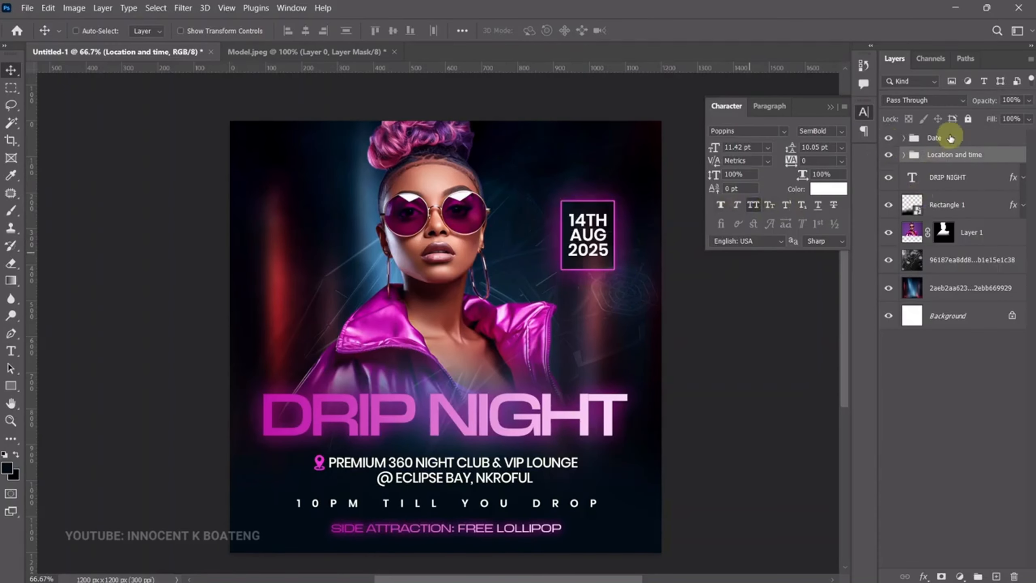
Step: Add a white Poppins lineup text beside the model with DJS and HYPEMAN headings and the performers' names, scaled to fit the empty area
left_click(930, 140)
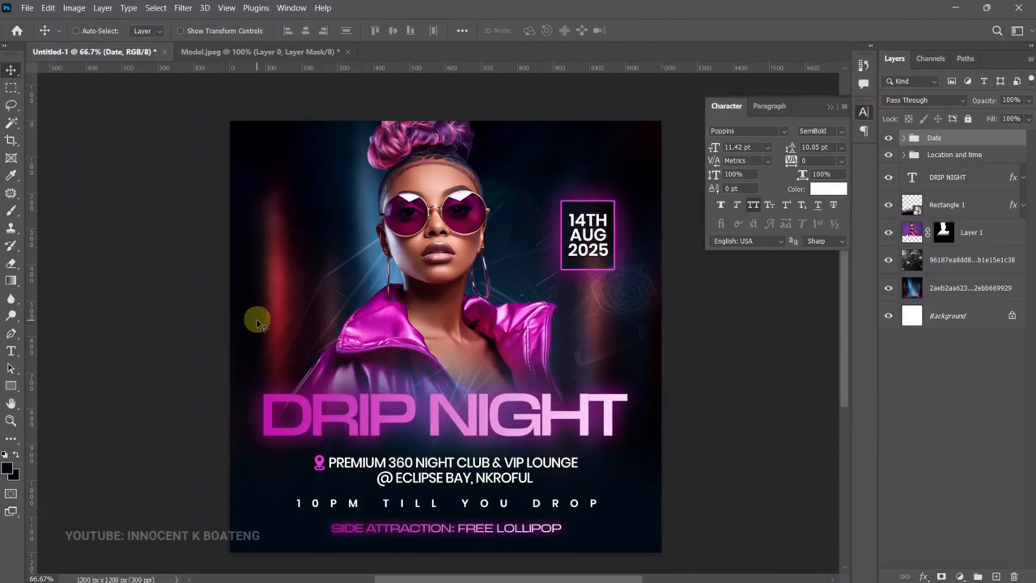
key("t")
left_click(295, 256)
left_click(167, 30)
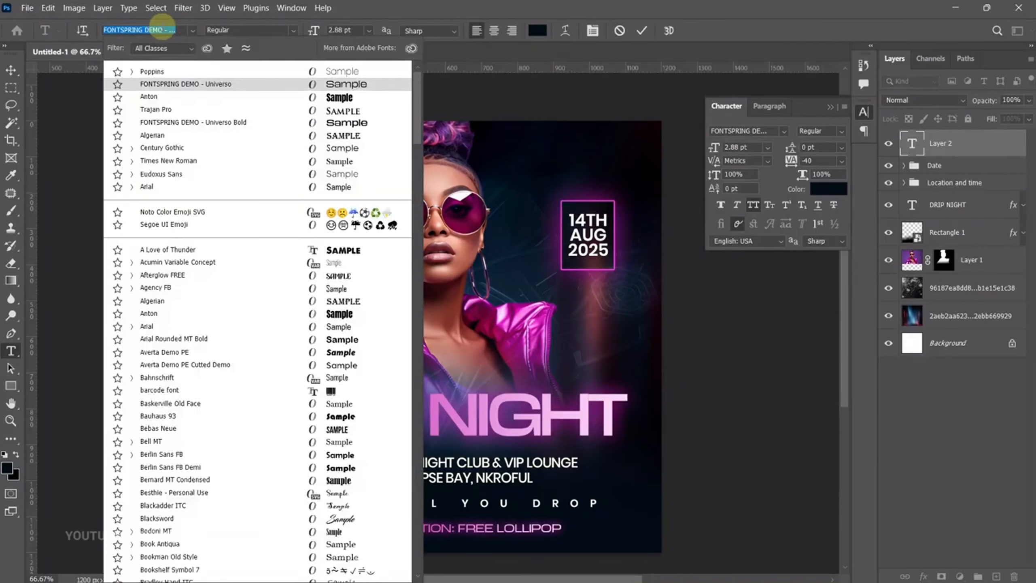
type("DJS DJ Abbey (Boss Player) DJ Speedo DJ Cashiszz  Hypeman MCRanny")
left_click_drag(491, 446, 326, 338)
key("Return")
key("ctrl+plus")
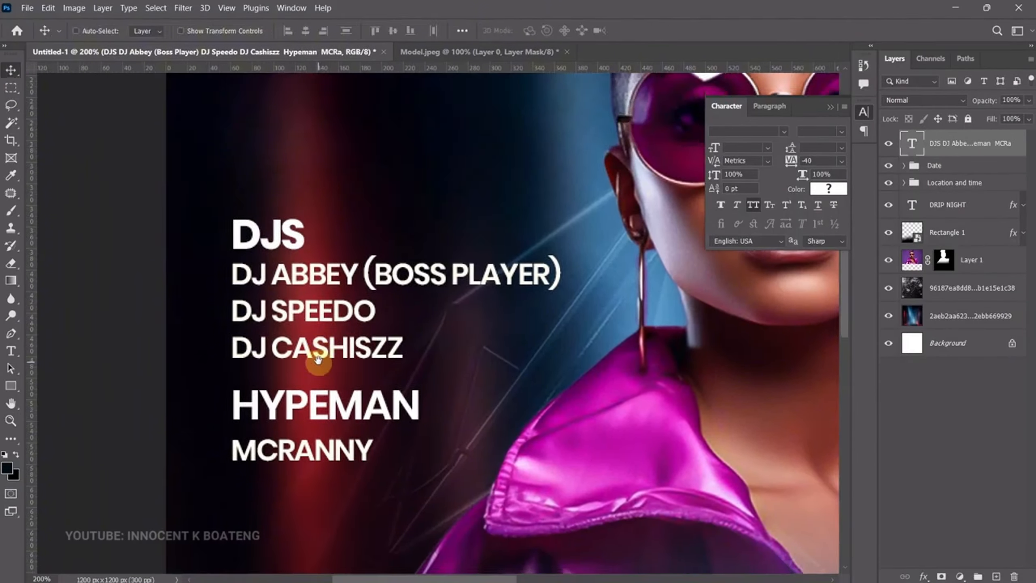
Step: Recolour the DJS heading in the lineup text to a yellow-orange
double_click(327, 249)
left_click(538, 31)
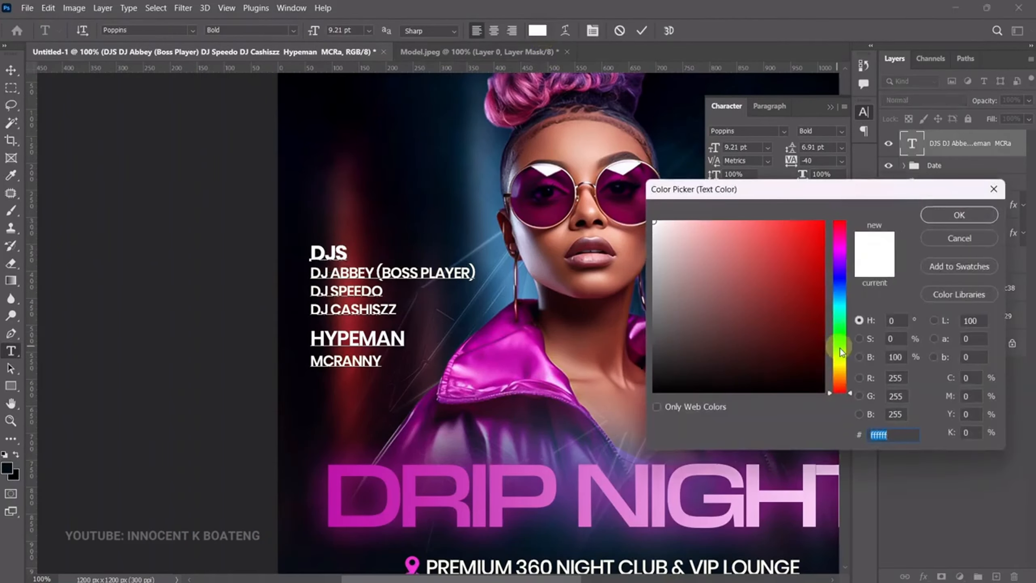
mouse_move(839, 390)
left_mouse_down()
mouse_move(840, 363)
mouse_move(840, 375)
left_mouse_up()
left_click(823, 222)
left_click(429, 294)
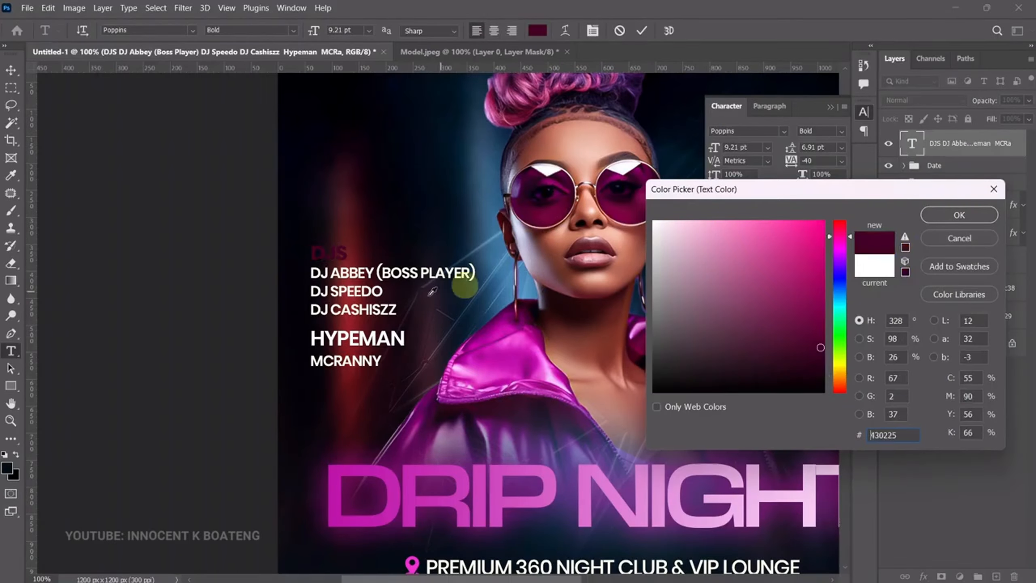
left_click(514, 377)
mouse_move(840, 369)
left_mouse_down()
mouse_move(840, 380)
mouse_move(844, 371)
left_mouse_up()
left_click(959, 214)
Step: Set the HYPEMAN heading's text colour to yellow ffd000
double_click(359, 338)
left_click(537, 31)
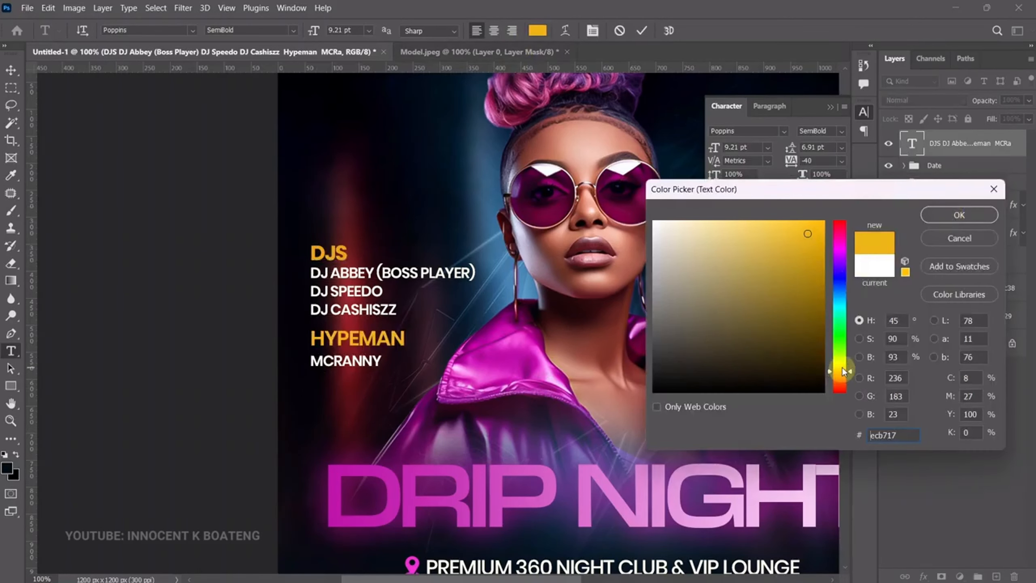
type("ffd000")
left_click(959, 215)
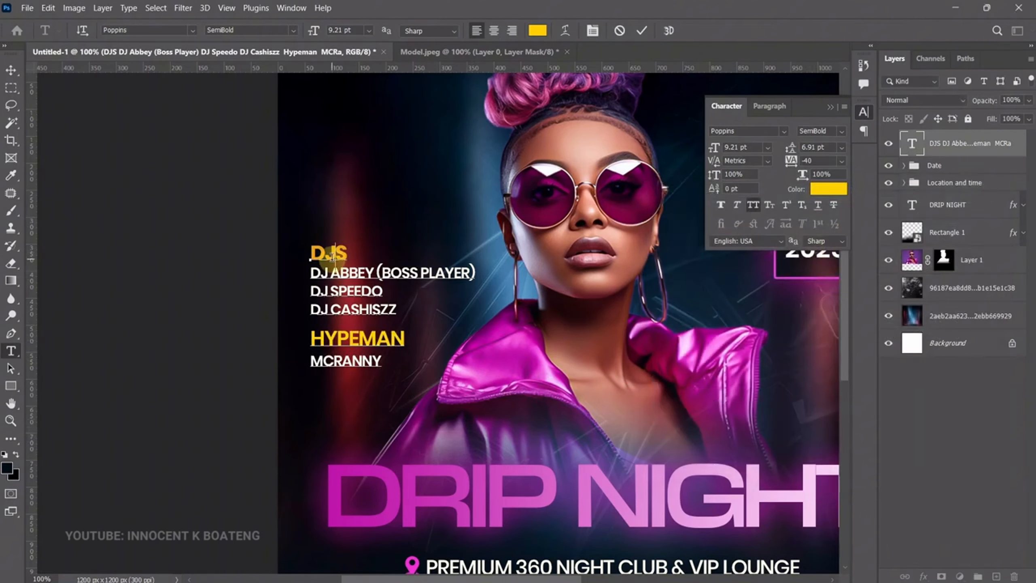
Step: Set the DJS heading's text colour to yellow ffd000 and finish editing the lineup text
double_click(328, 252)
left_click(538, 31)
type("ffd000")
left_click(959, 215)
key("ctrl+Return")
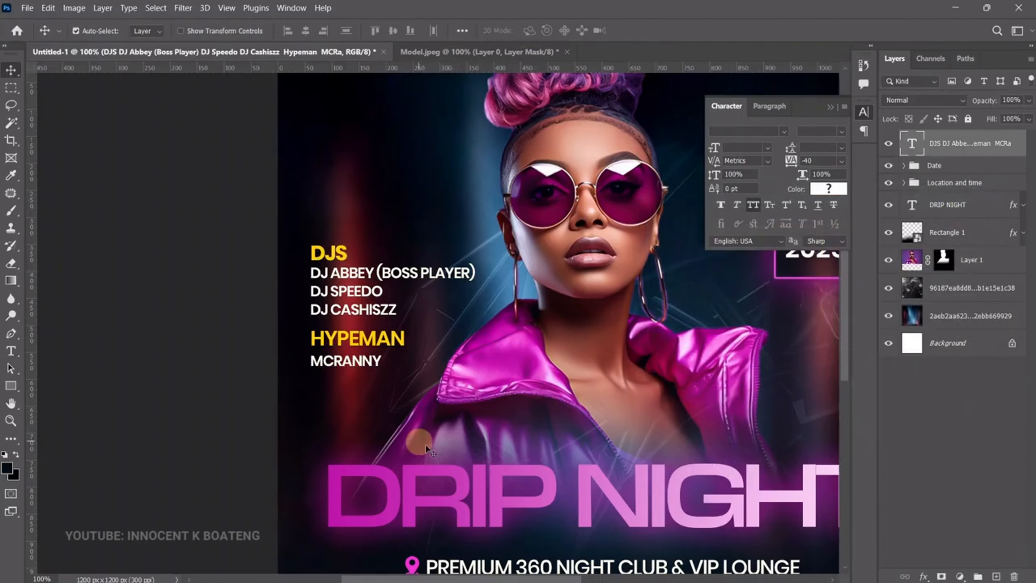
Step: Scale the DJ lineup text down slightly and align its left edge with the DRIP NIGHT title
key("ctrl+t")
left_click_drag(474, 395, 420, 340)
key("Return")
key("ctrl+minus")
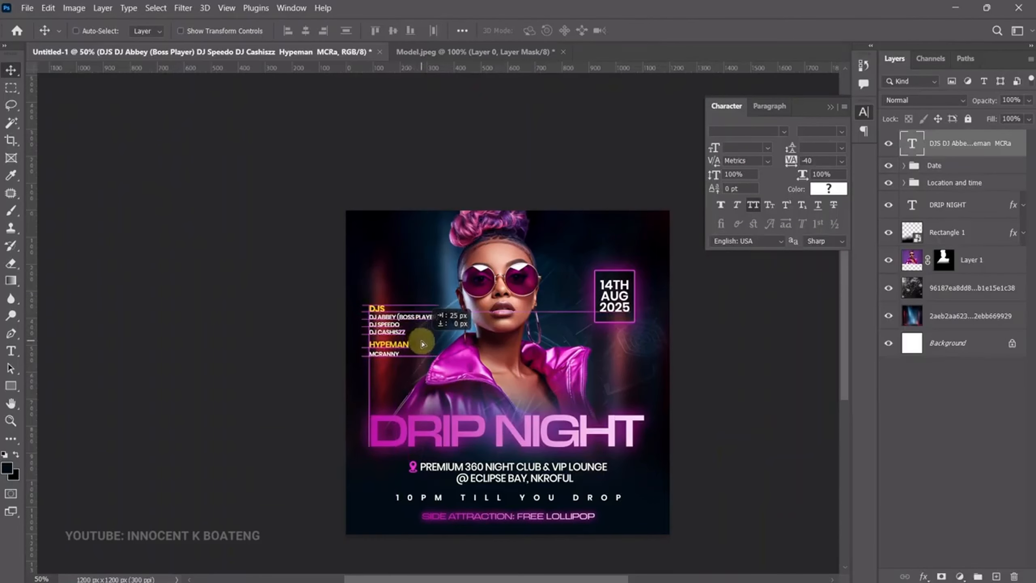
Step: Select the Date group and move the framed date toward the flyer's right edge, in line with the title's end
right_click(608, 302)
left_click(624, 314)
mouse_move(623, 299)
left_mouse_down()
mouse_move(638, 299)
mouse_move(631, 307)
left_mouse_up()
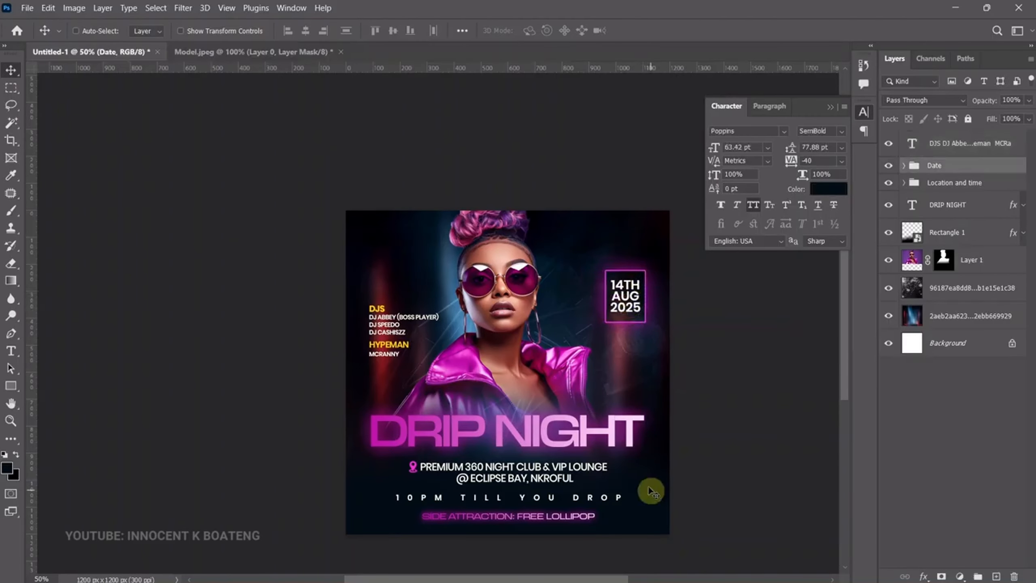
left_click_drag(425, 343, 412, 342)
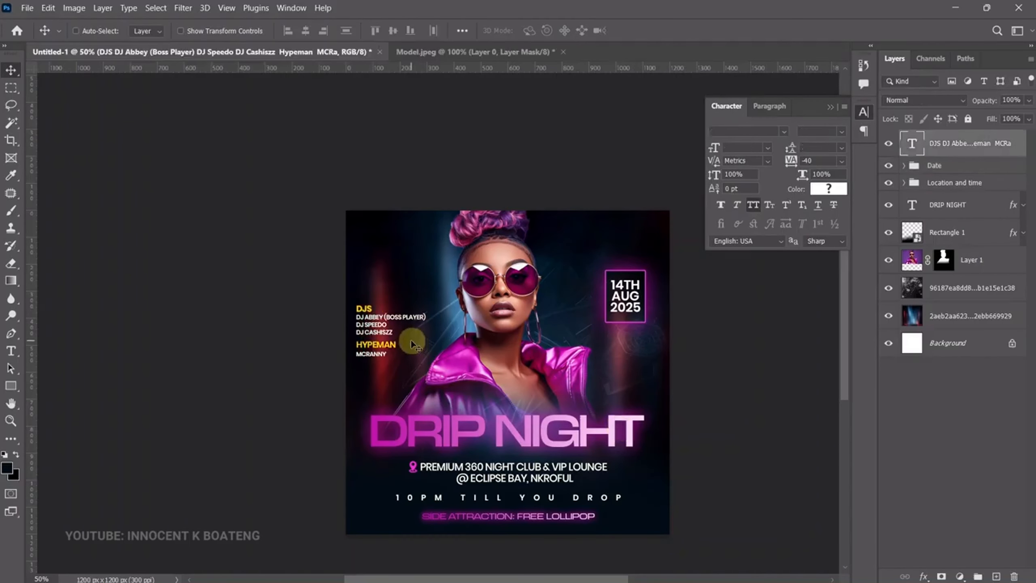
key("ctrl+z")
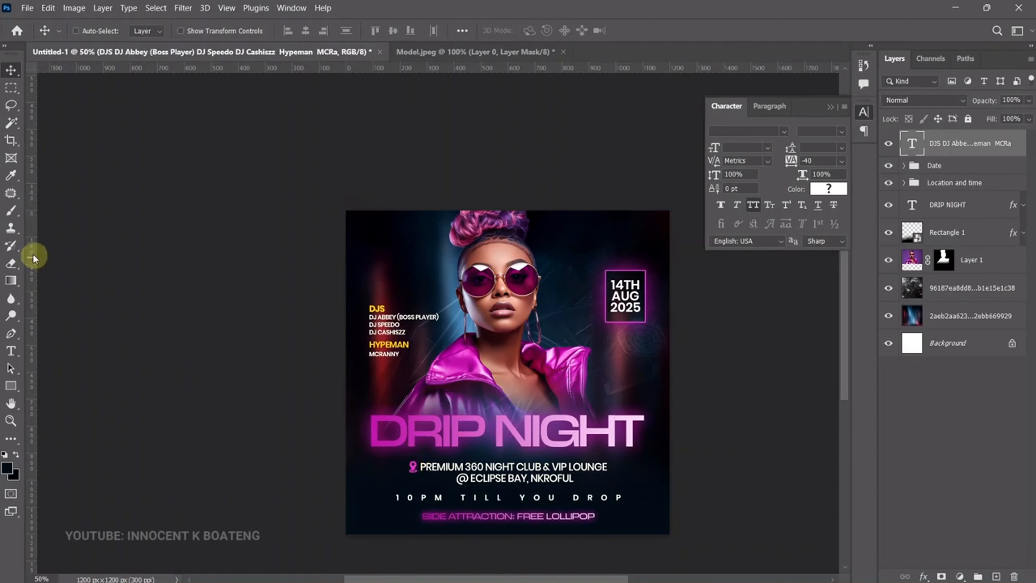
left_click_drag(34, 257, 2, 349)
scroll(555, 361, "up", 1)
scroll(555, 360, "down", 1)
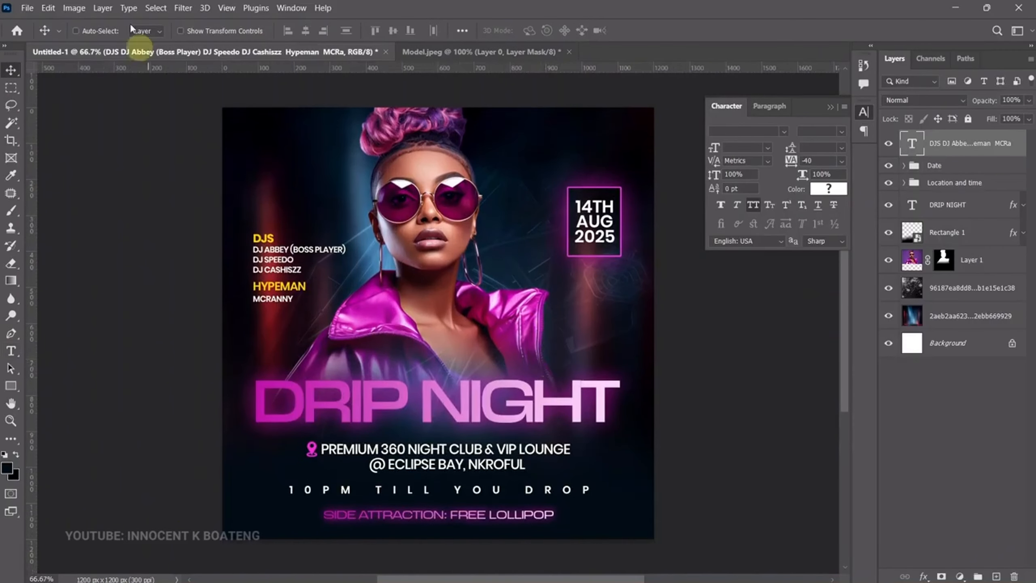
Step: Place the Premium 360 logo image as embedded, scale it down and position it in the flyer's upper-left corner, aligned with the lineup
left_click(27, 8)
left_click(69, 249)
double_click(305, 231)
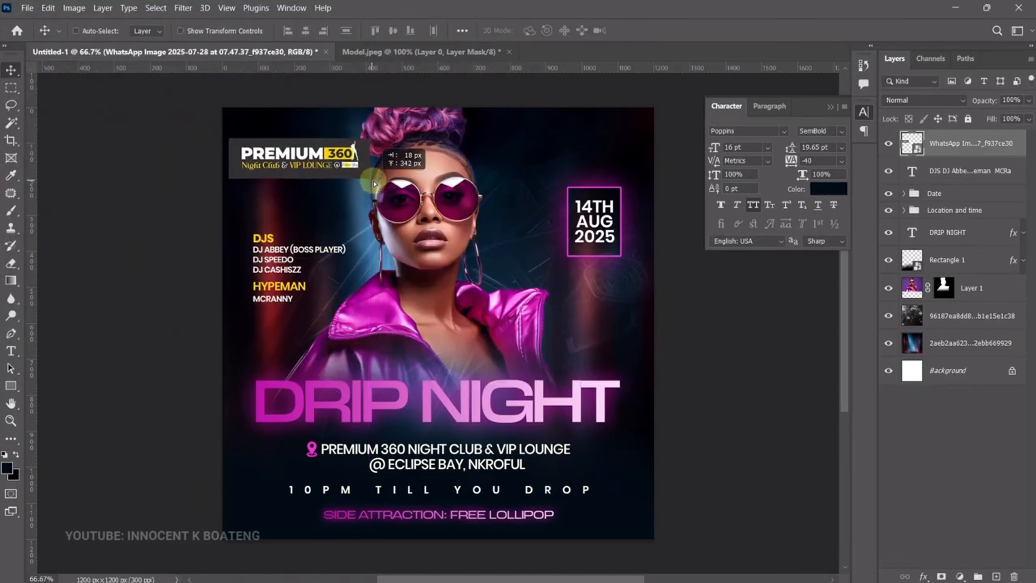
left_click_drag(369, 147, 321, 157)
key("ctrl+t")
key("Return")
left_click_drag(328, 151, 344, 144)
Step: Draw a 243 × 77 px rectangle around the Premium 360 logo and put its layer behind the logo
scroll(304, 275, "up", 3)
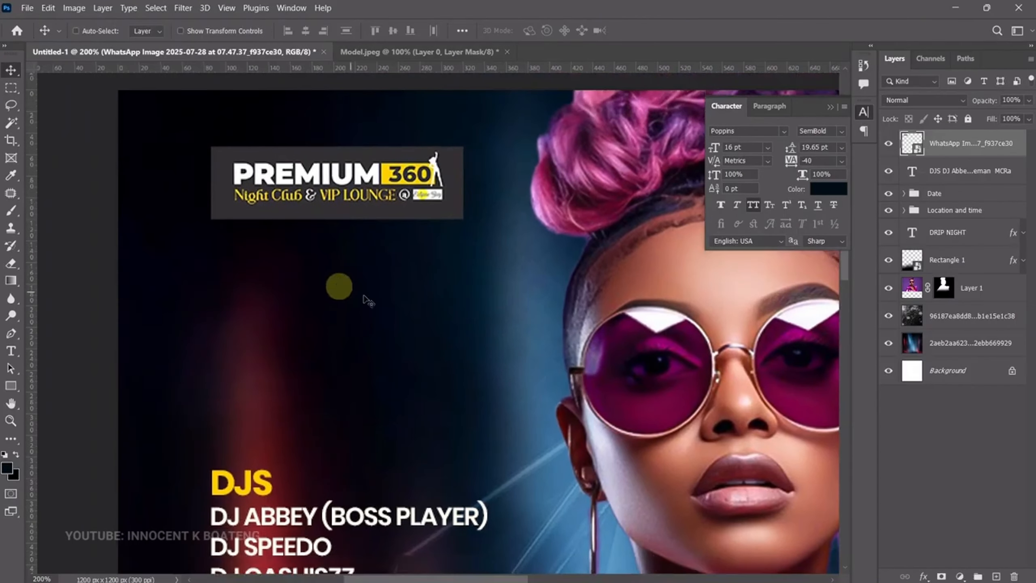
left_click(29, 388)
left_click(73, 382)
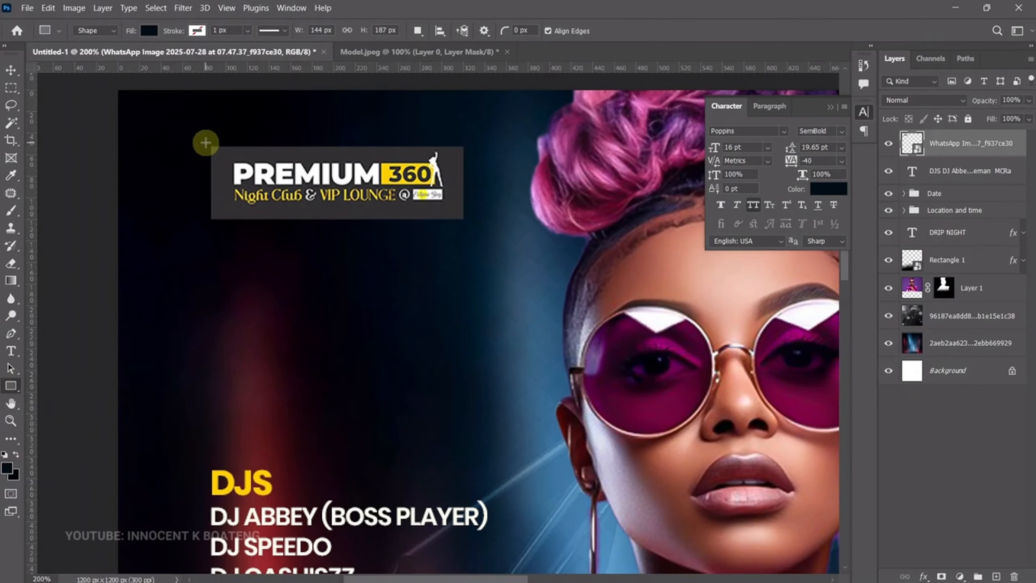
left_click_drag(204, 143, 468, 223)
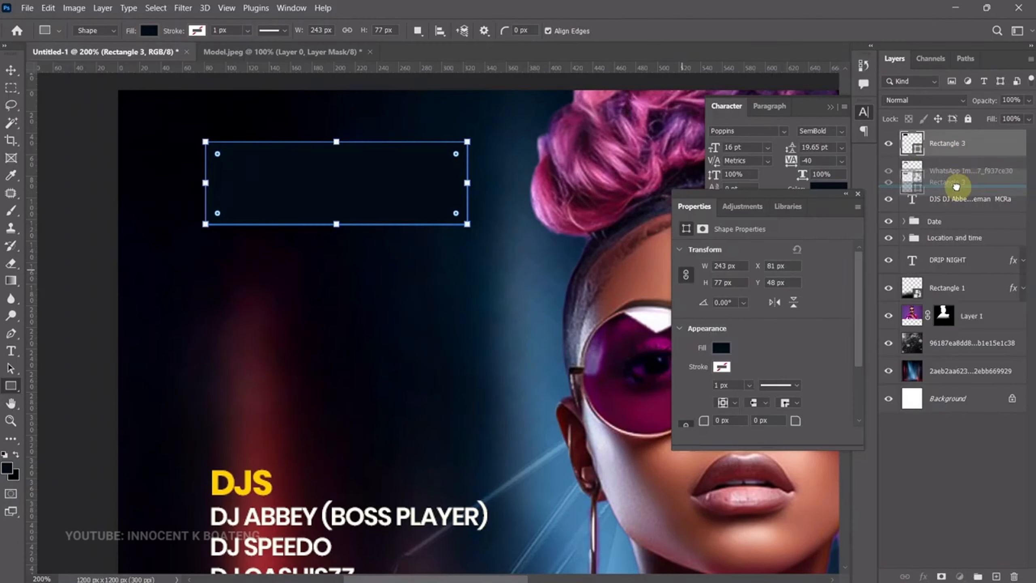
left_click_drag(950, 146, 950, 182)
Step: Fill the rectangle behind the logo with yellow fccf03 sampled from the logo
double_click(912, 170)
left_click(549, 189)
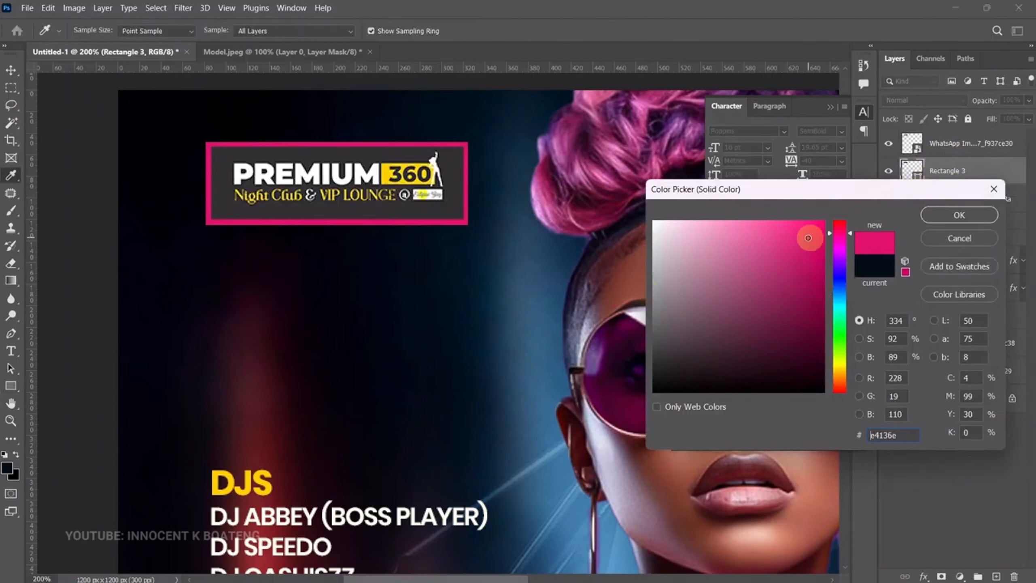
mouse_move(809, 238)
left_mouse_down()
mouse_move(782, 220)
mouse_move(822, 232)
left_mouse_up()
scroll(448, 326, "up", 3)
left_click(455, 305)
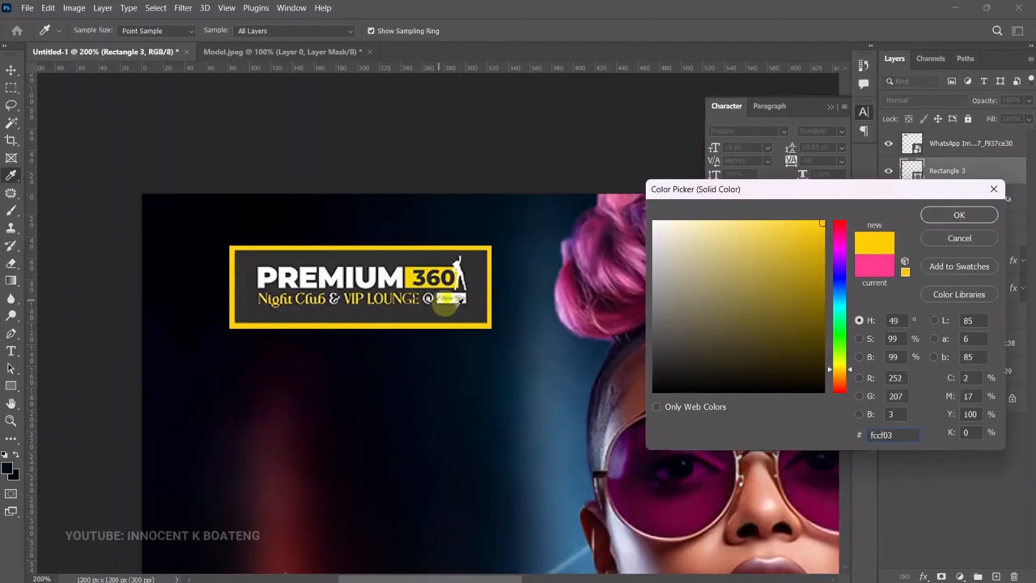
left_click(959, 215)
Step: Group the logo and its yellow rectangle and rename the group as Logo
key("v")
key("ctrl+minus")
key("ctrl+minus")
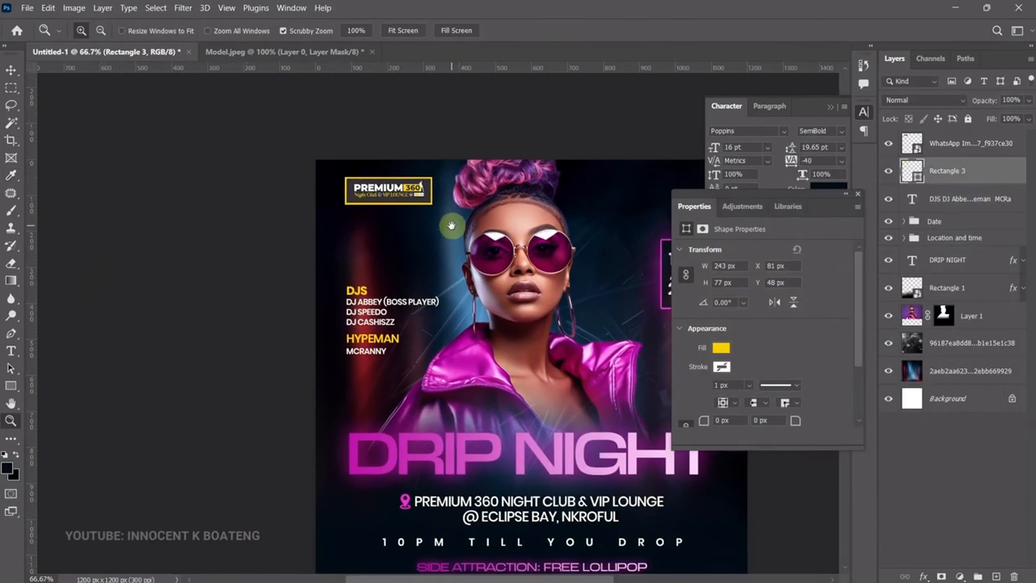
left_click(970, 155, "shift")
key("ctrl+g")
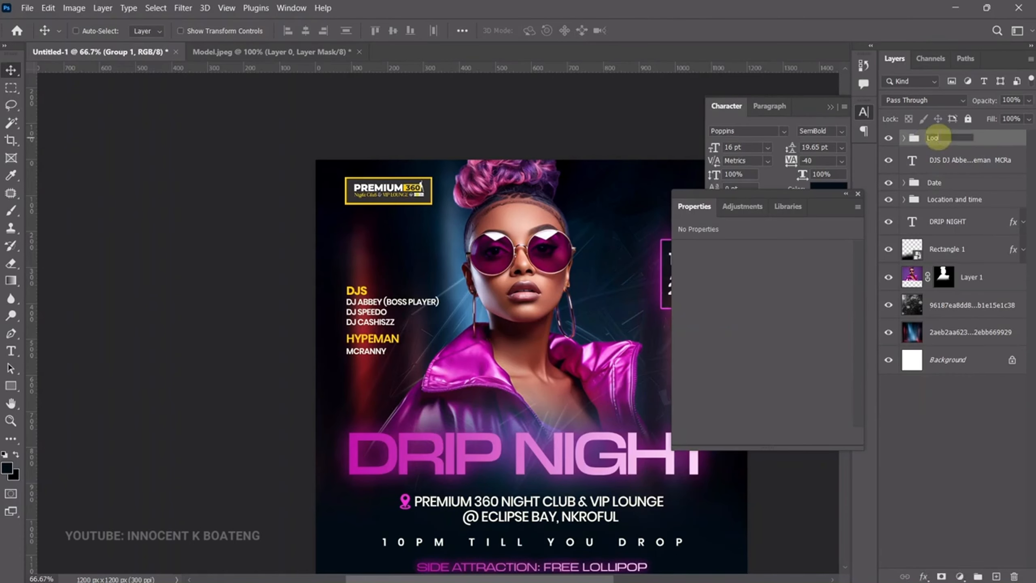
left_click(938, 138)
type("Logo")
key("Return")
left_click(858, 193)
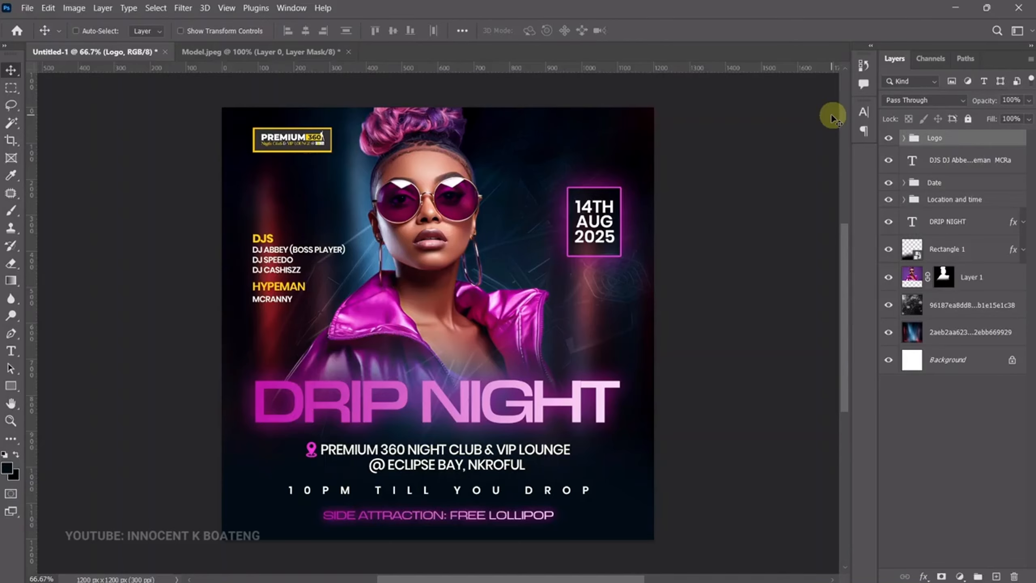
Step: Add a Vibrance adjustment above the soft-light texture layer with vibrance set to +66
left_click(952, 312)
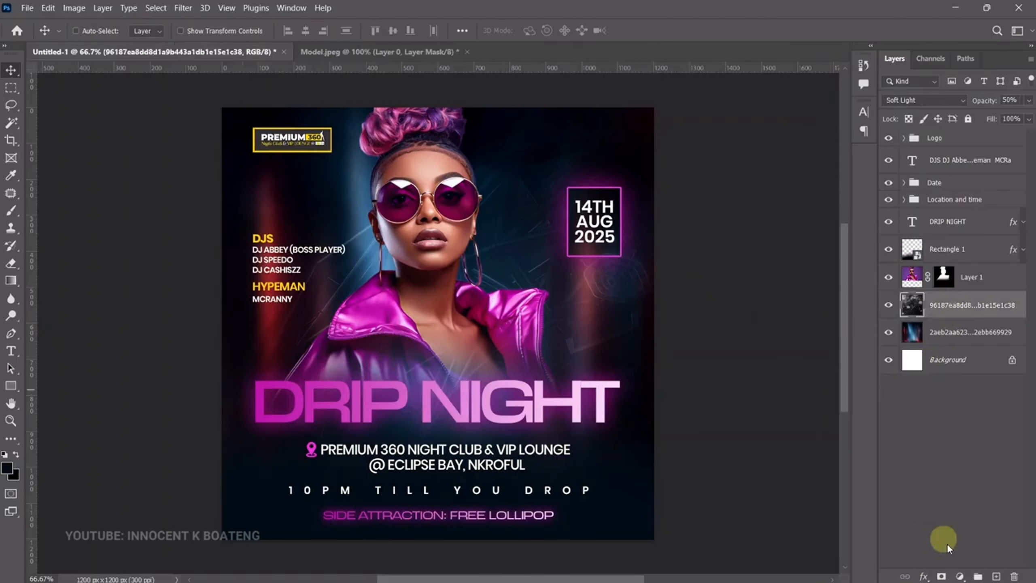
left_click(960, 576)
left_click(903, 432)
left_click_drag(762, 272, 815, 267)
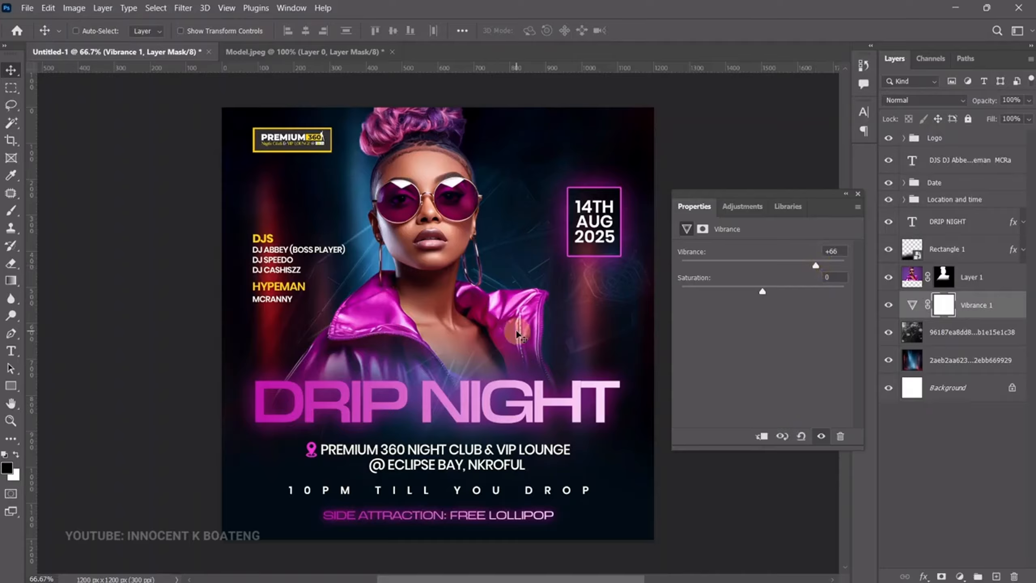
left_click(858, 194)
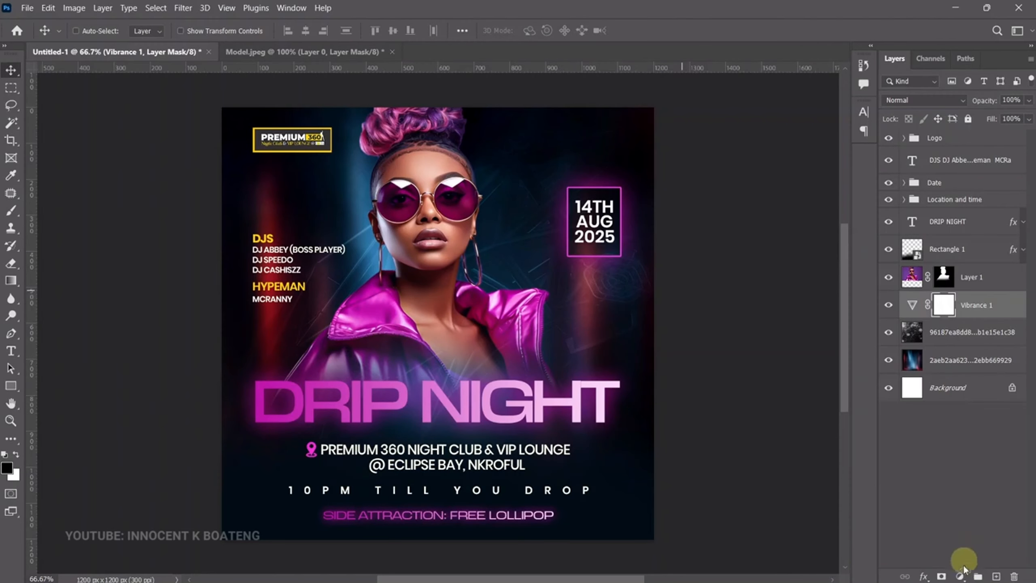
Step: Create a new layer above the Vibrance adjustment and set the foreground colour to orange ff6009
left_click(997, 576)
key("i")
left_click_drag(420, 328, 386, 327)
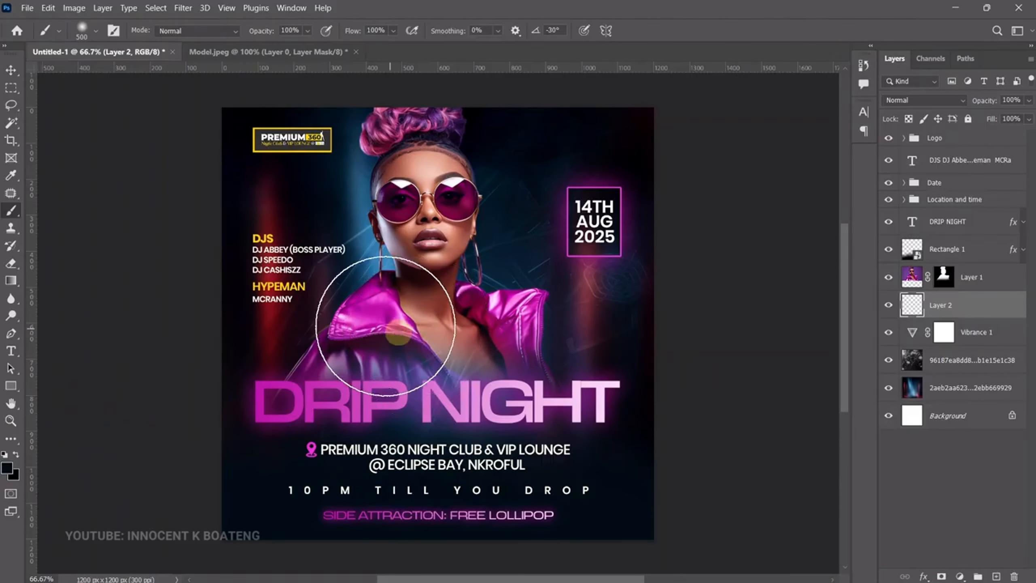
left_click(7, 468)
left_click_drag(851, 368, 848, 383)
left_click(791, 231)
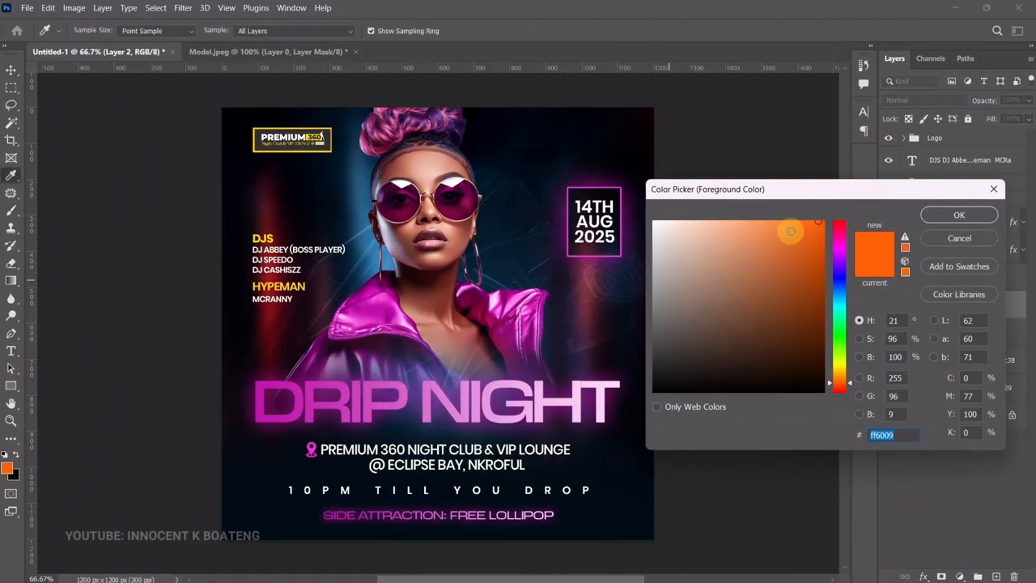
left_click(938, 214)
Step: Paint a single orange dab with a soft 800 px brush behind the model's chest on the new layer
key("b")
key("bracketright")
key("bracketright")
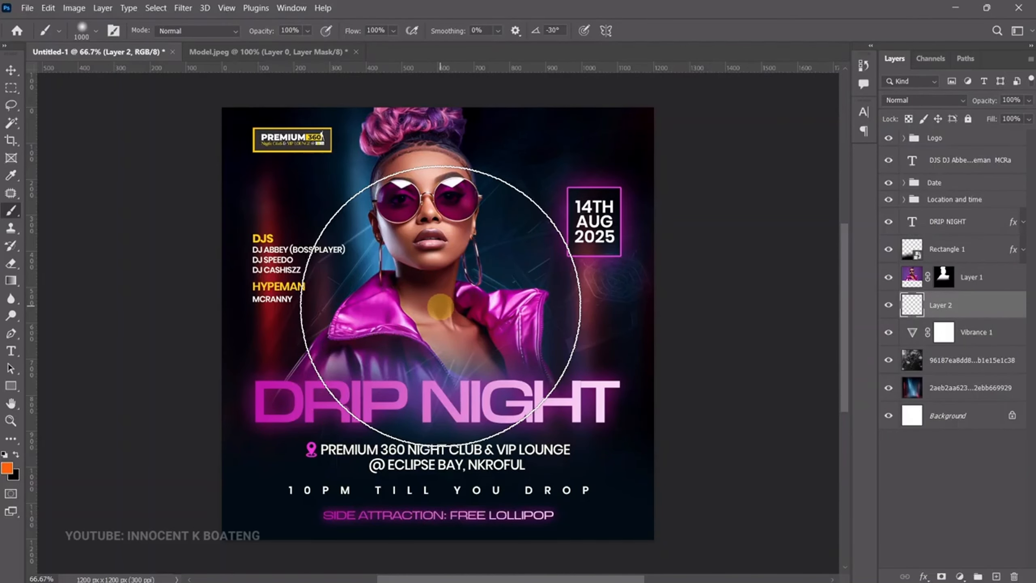
key("bracketleft")
key("bracketleft")
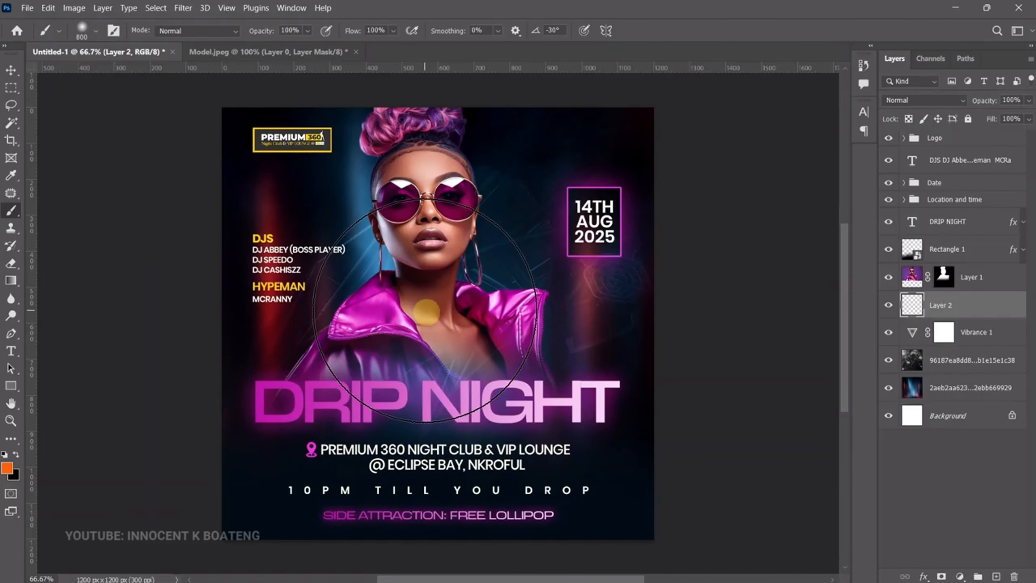
left_click(427, 312)
Step: Set the orange glow layer's blend mode to Color Dodge and compare the flyer with and without it
left_click(923, 100)
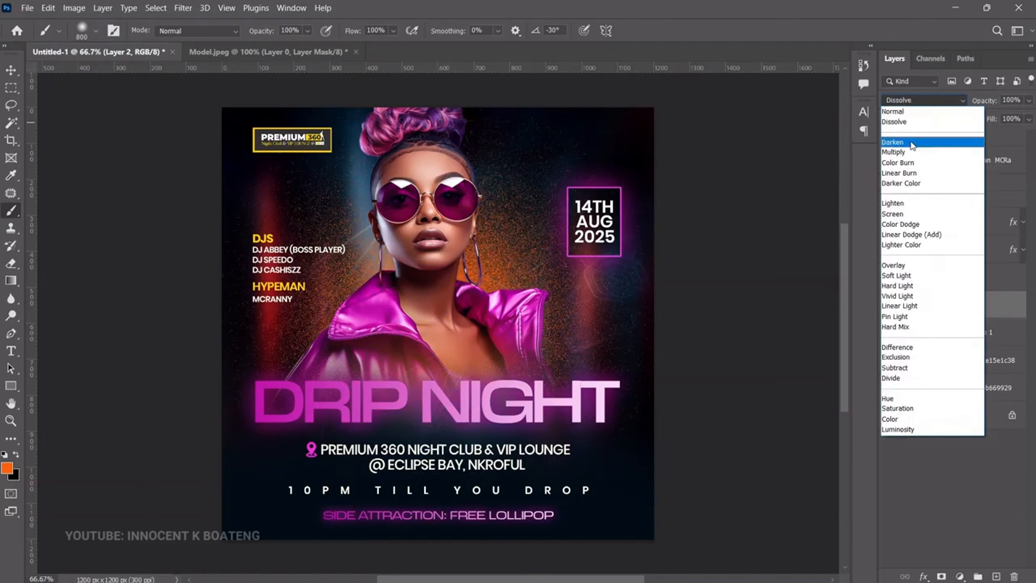
left_click(902, 225)
left_click(888, 305)
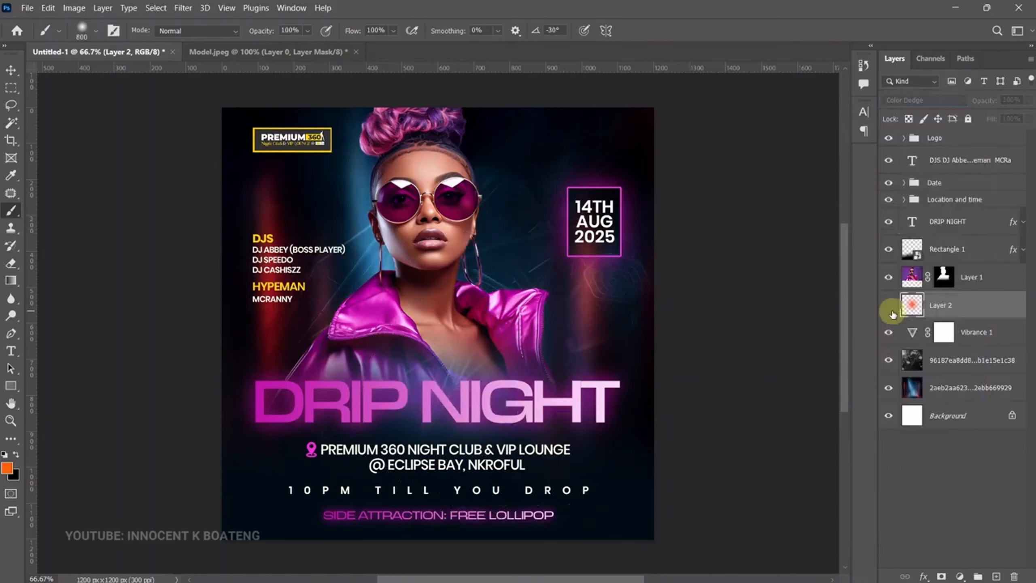
left_click(888, 305)
Step: Apply Hue/Saturation to the orange glow layer, raising the saturation to about +9 with hue at 0
key("v")
key("alt+v")
left_click(539, 354)
key("ctrl+u")
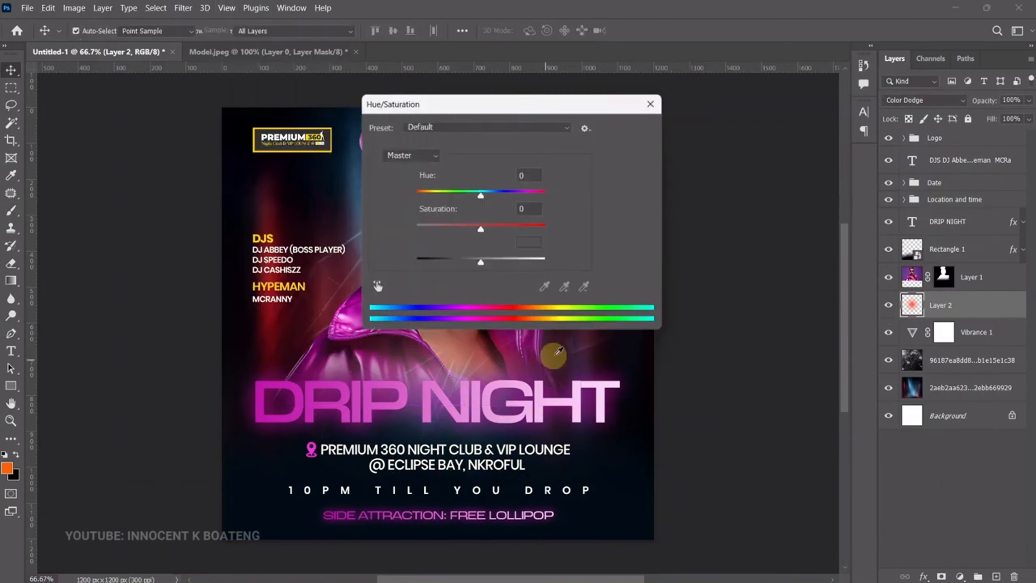
left_click_drag(509, 102, 752, 69)
mouse_move(733, 163)
left_mouse_down()
mouse_move(745, 159)
mouse_move(667, 143)
mouse_move(844, 151)
mouse_move(745, 149)
left_mouse_up()
left_click_drag(734, 146, 731, 143)
left_click(780, 143)
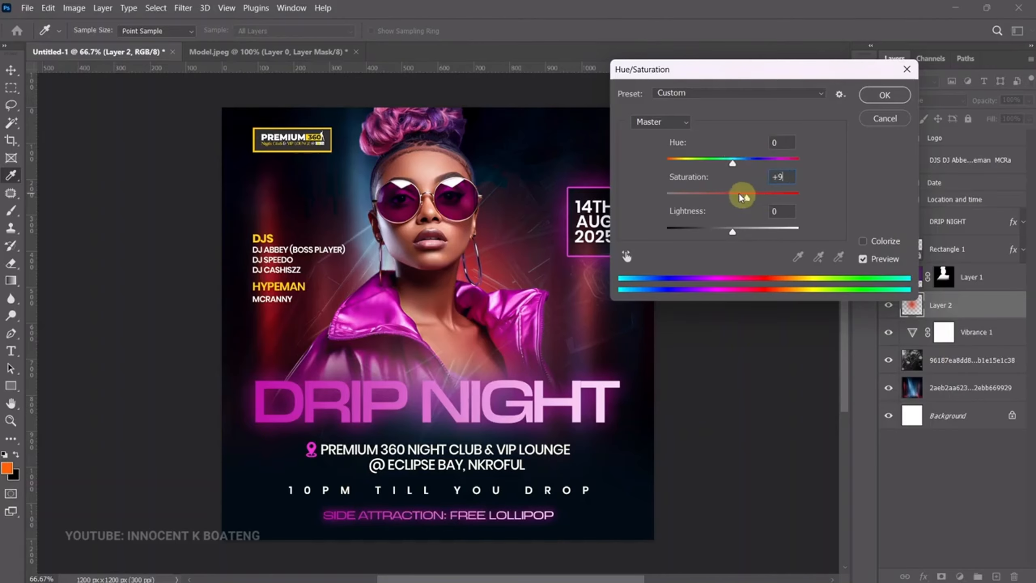
left_click(884, 95)
Step: Scale the orange glow down to about 86.5%, centre it horizontally on the canvas and compare the flyer with and without it
key("ctrl+t")
left_click_drag(655, 105, 565, 226)
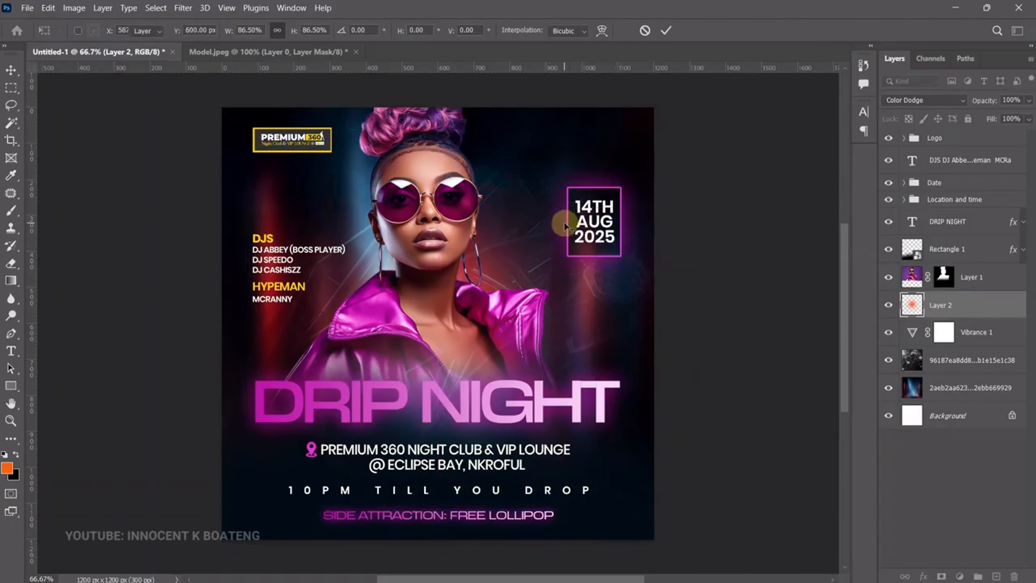
key("Return")
key("ctrl+a")
left_click(309, 33)
key("ctrl+d")
key("z")
left_click(548, 320, "alt")
left_click(890, 307)
left_click(890, 308)
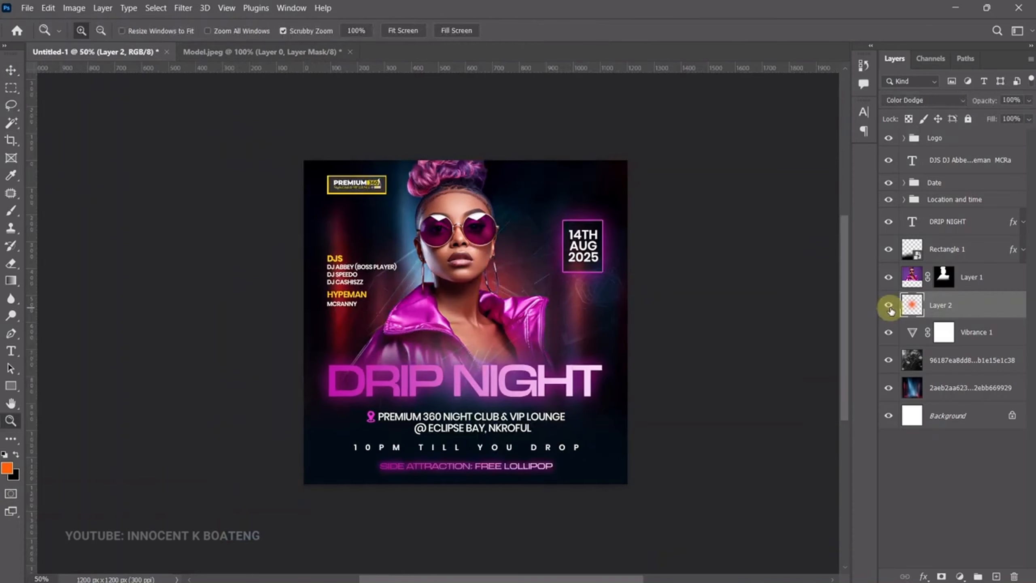
Step: Place the orange light flare image above the model layer and set its blend mode to Screen
left_click(909, 280)
key("b")
left_click(27, 8)
left_click(163, 252)
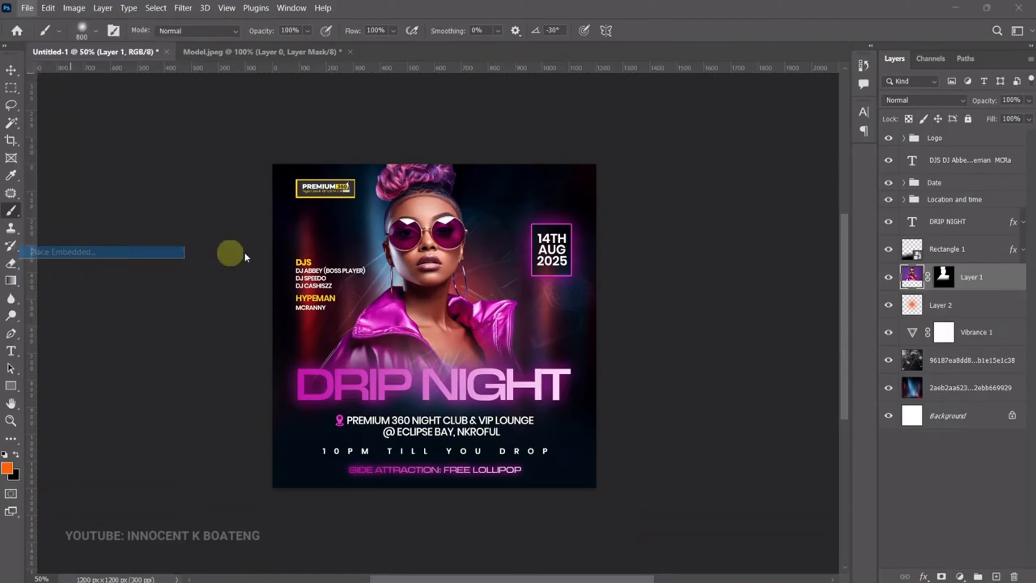
double_click(469, 143)
key("Return")
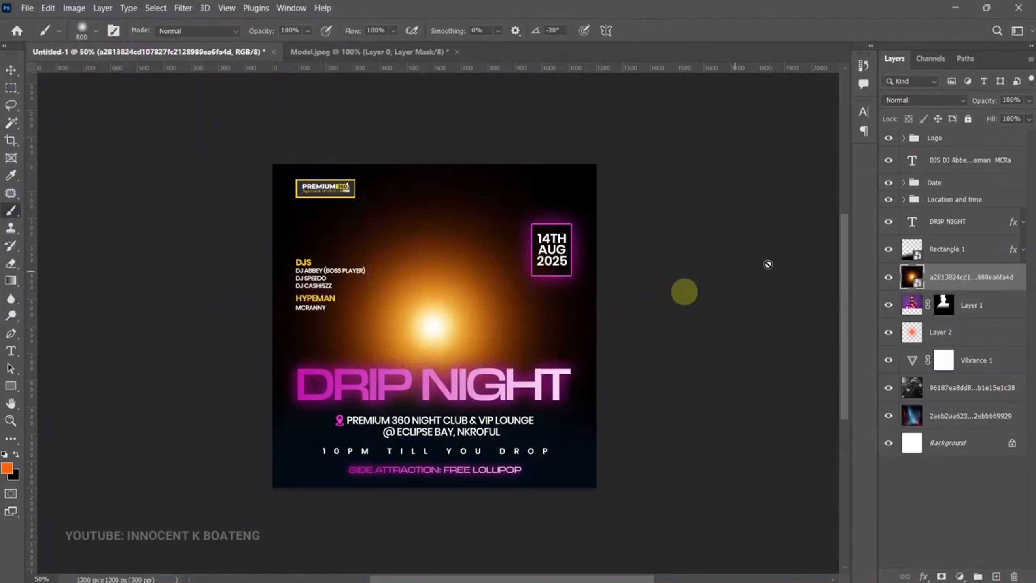
left_click(925, 104)
left_click(924, 222)
Step: Enlarge the flare well beyond the canvas and shift its centre past the right edge to cast orange light from that side
key("ctrl+t")
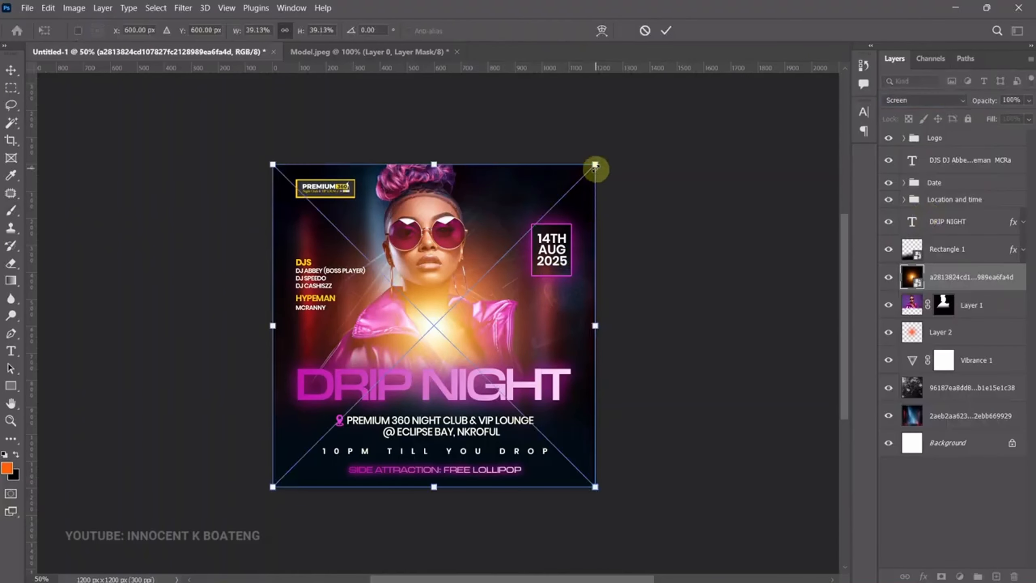
left_click_drag(595, 165, 810, 65)
key("ctrl+minus")
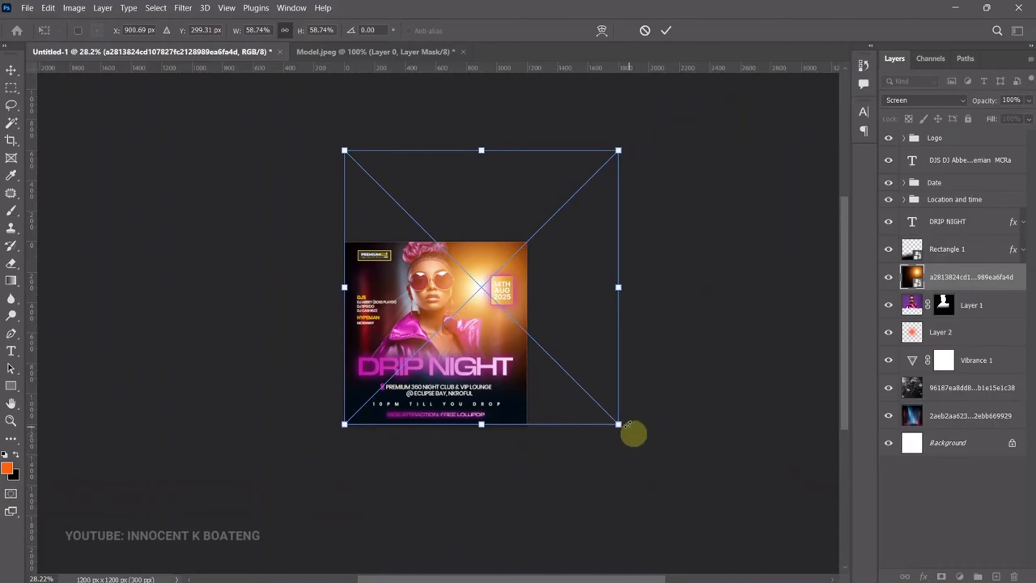
left_click_drag(628, 424, 806, 571)
left_click_drag(650, 336, 655, 308)
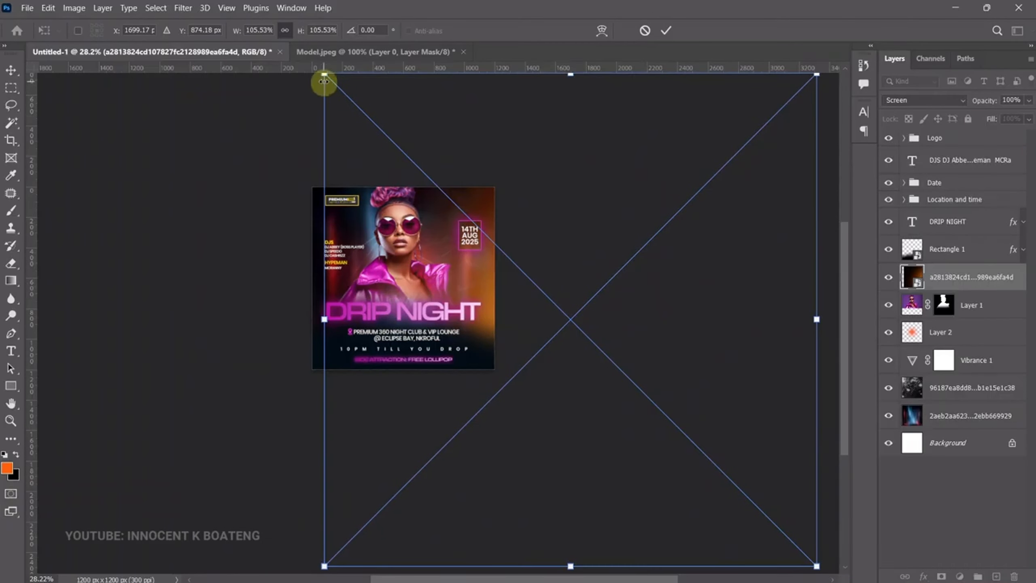
key("Return")
key("ctrl+plus")
key("ctrl+plus")
key("ctrl+plus")
key("b")
left_click_drag(517, 322, 618, 312)
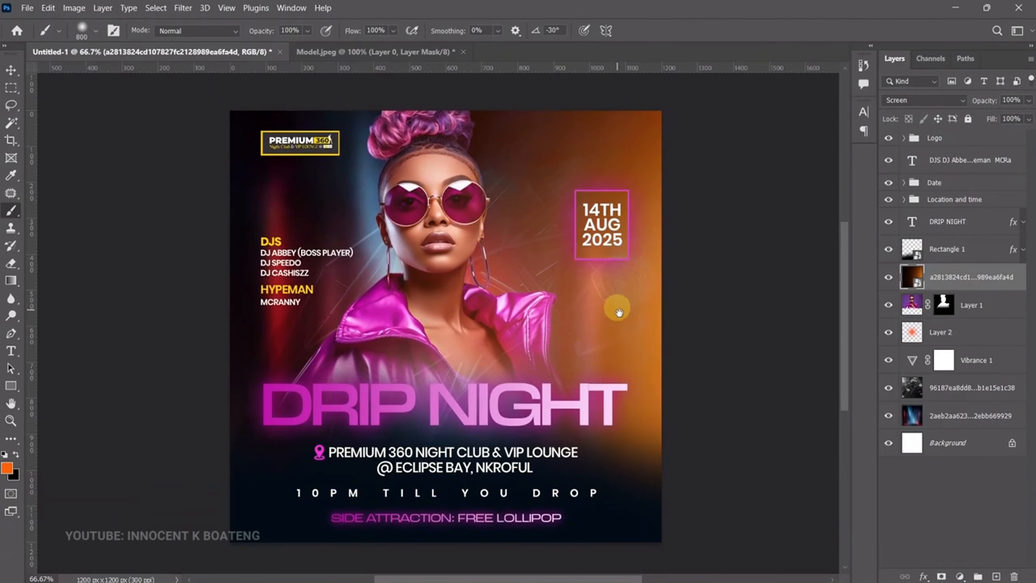
Step: Rasterize the orange flare layer and shift its hue to -75 with Hue/Saturation to turn the light magenta
key("v")
right_click(970, 277)
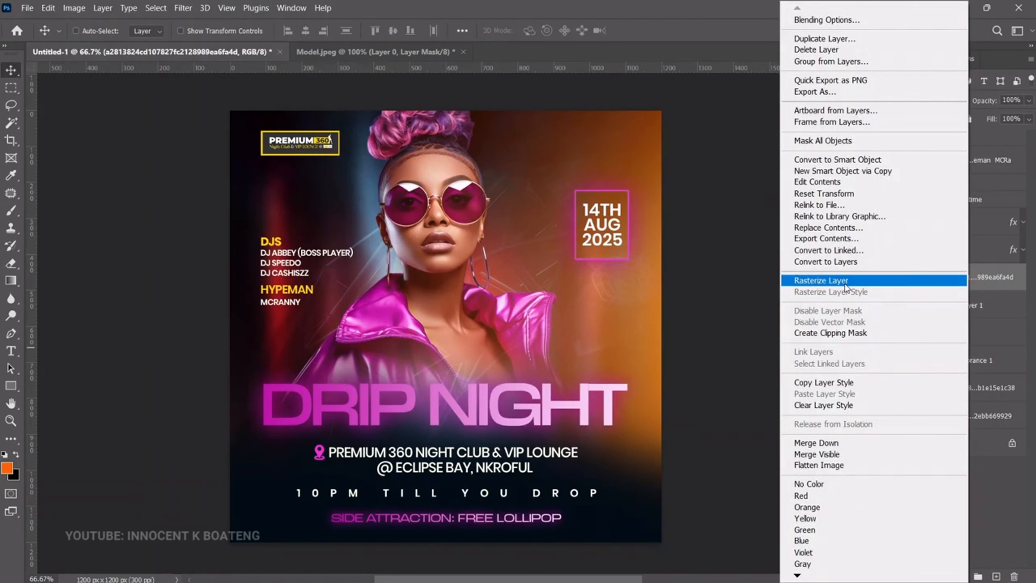
left_click(844, 282)
key("ctrl+u")
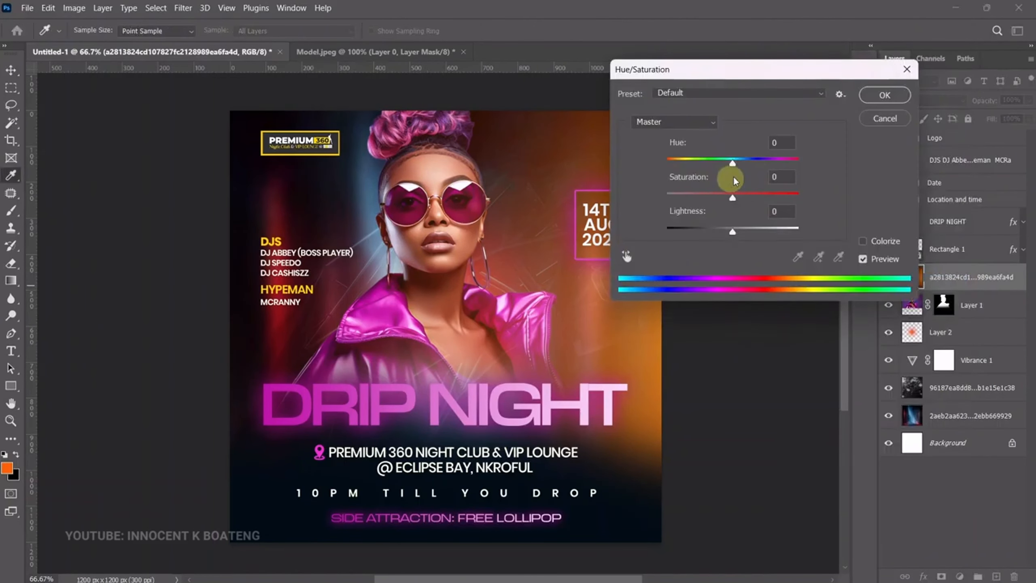
left_click_drag(733, 166, 694, 164)
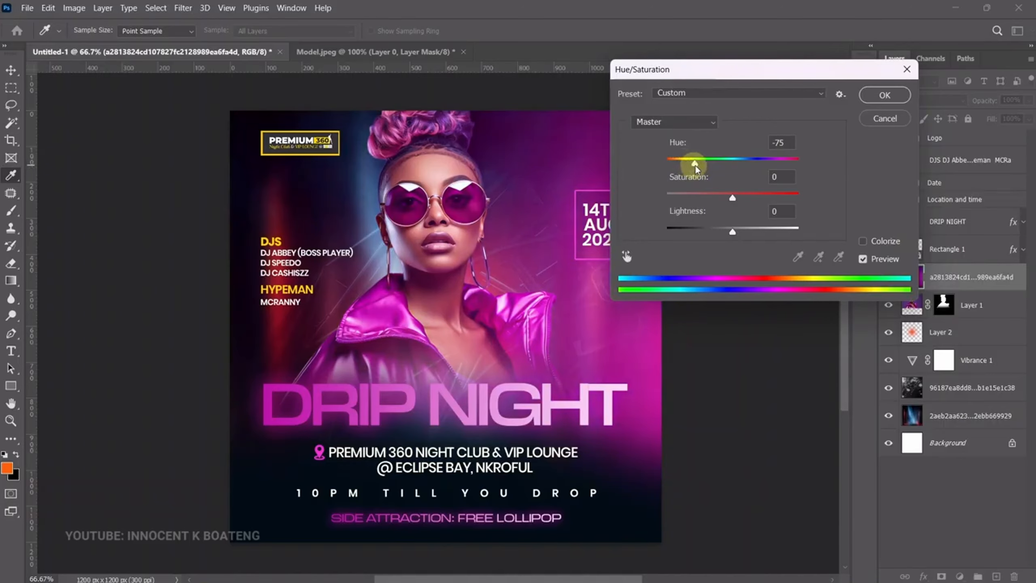
key("Return")
Step: Shift the magenta flare further past the canvas's right edge and scale it to about 110%
key("v")
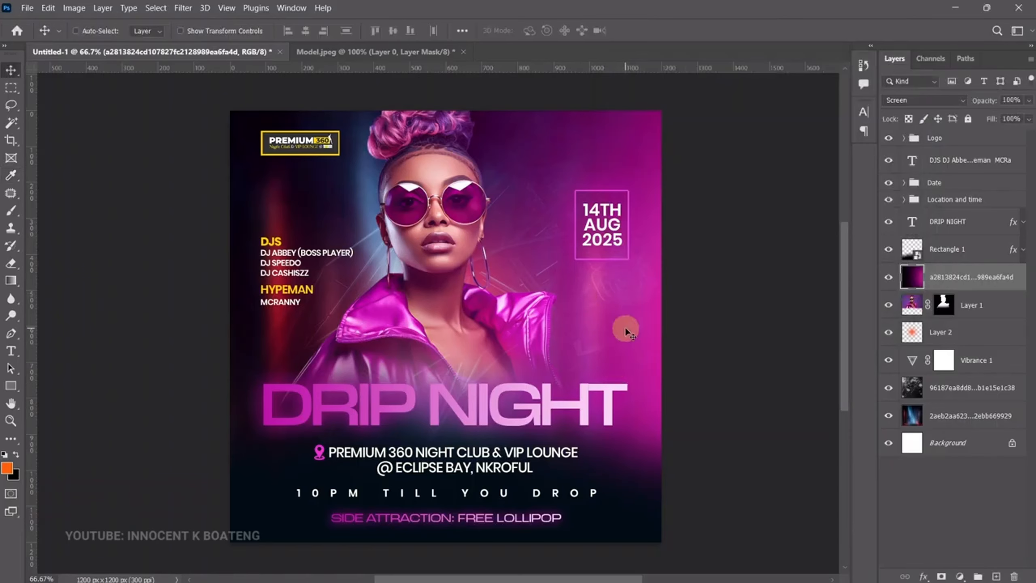
left_click_drag(573, 324, 620, 231)
scroll(571, 317, "down", 5)
key("ctrl+t")
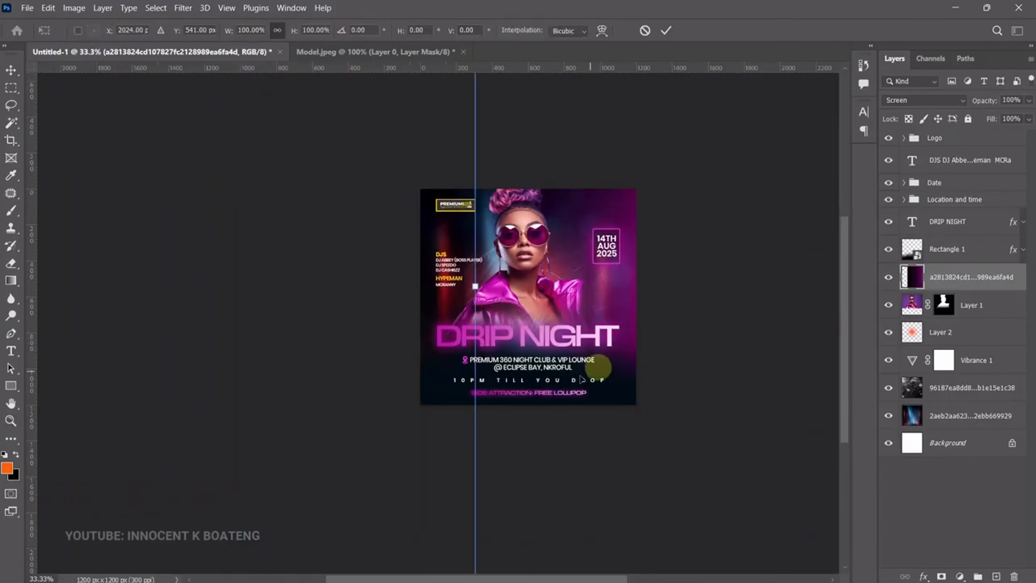
left_click_drag(491, 524, 472, 539)
left_click_drag(604, 421, 613, 433)
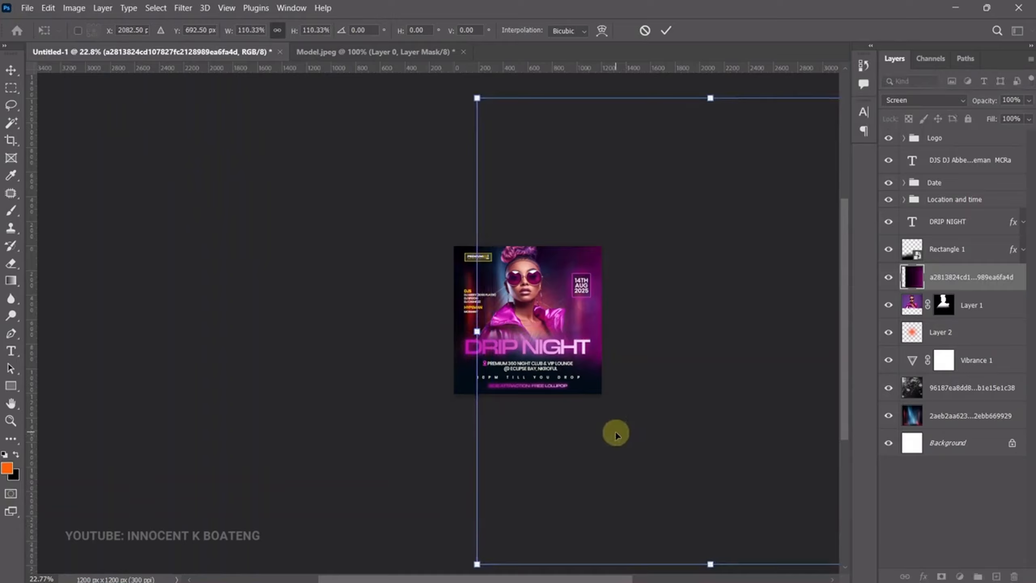
key("Return")
Step: Compare the flyer with and without the magenta flare layer
key("z")
left_click(569, 201)
left_click(569, 201)
left_click(573, 244)
key("v")
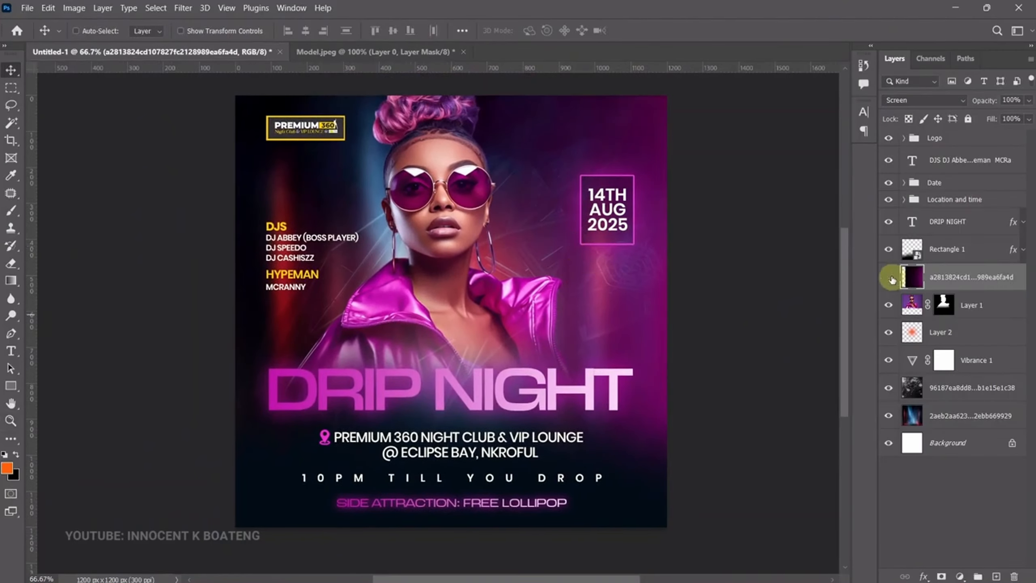
left_click(889, 278)
left_click(889, 278)
left_click(889, 277)
left_click(889, 278)
Step: Move the orange glow layer beneath the texture image, directly above the blue light image, and check it with the model hidden
left_click(940, 332)
key("ctrl+minus")
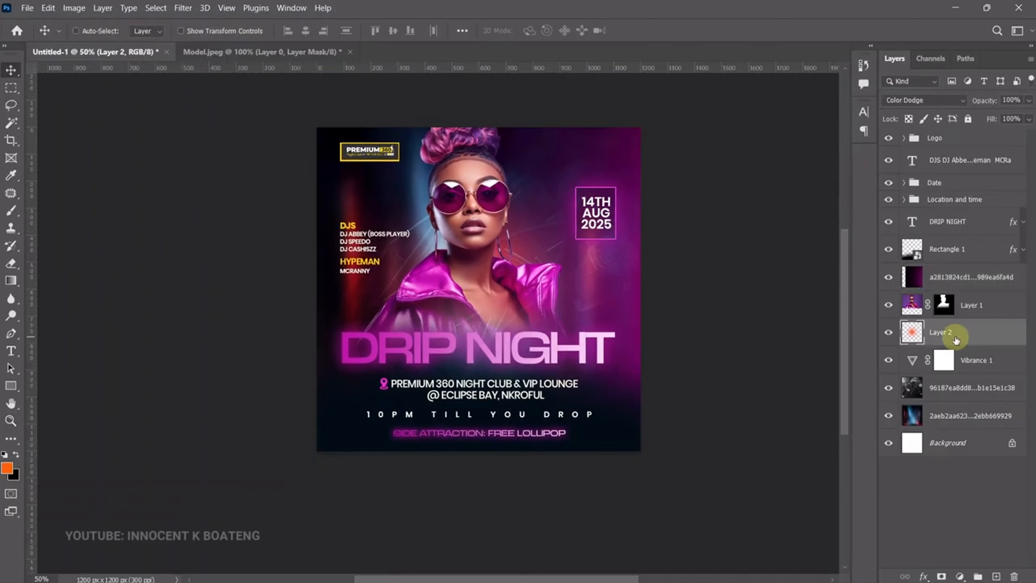
left_click_drag(940, 332, 946, 403)
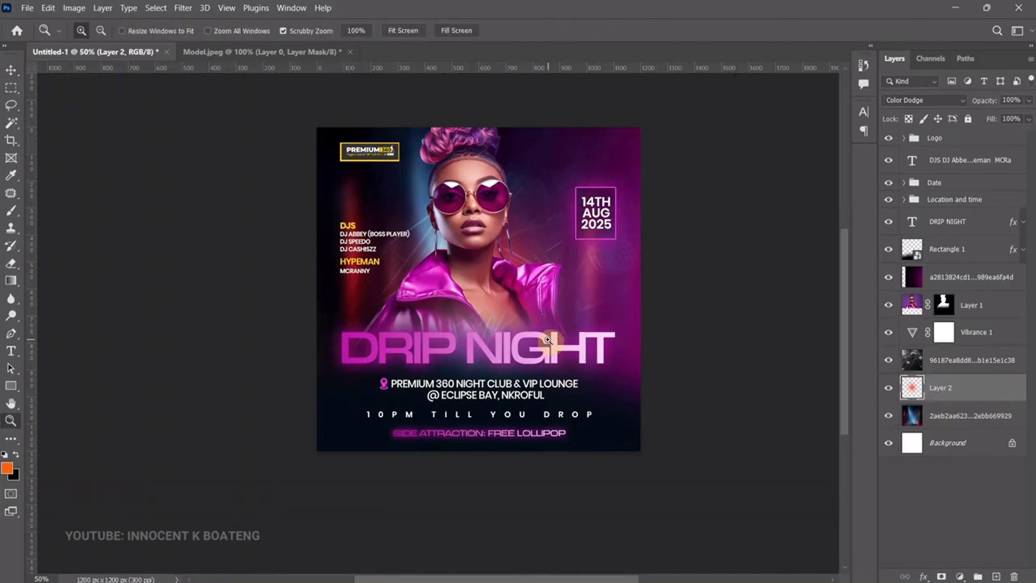
key("ctrl+plus")
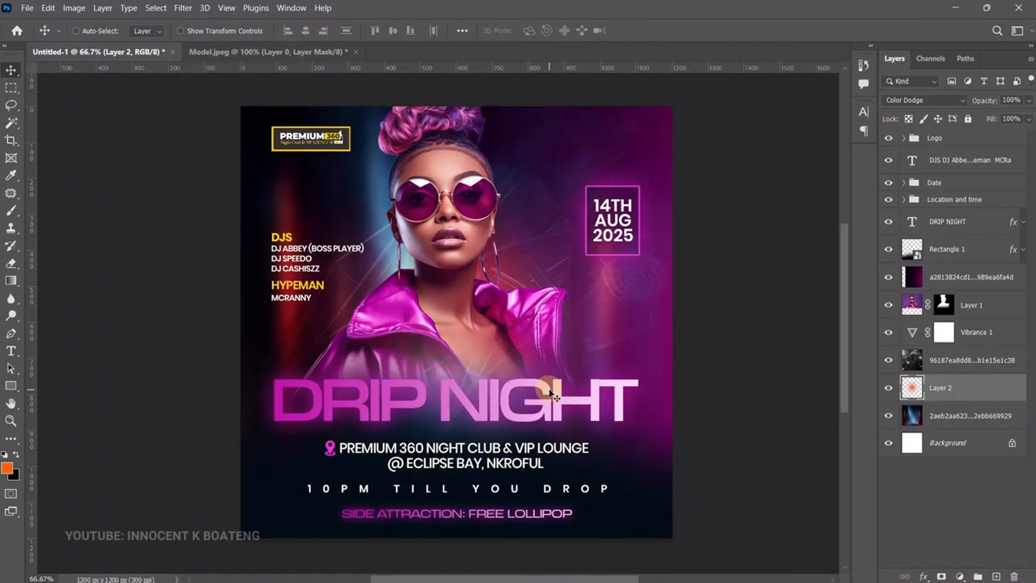
left_click(897, 304)
left_click(890, 305)
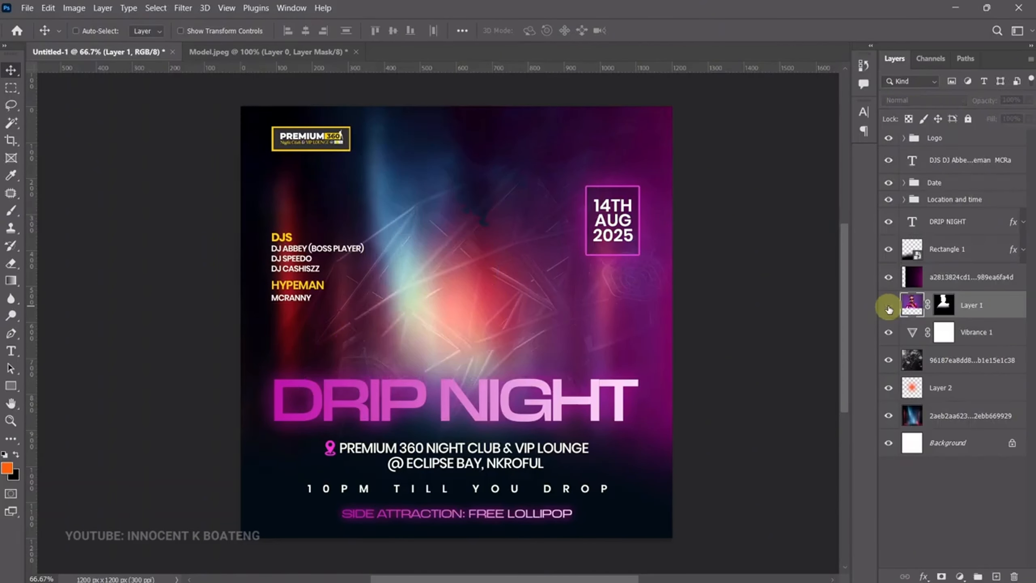
left_click(888, 309)
scroll(516, 301, "down", 2)
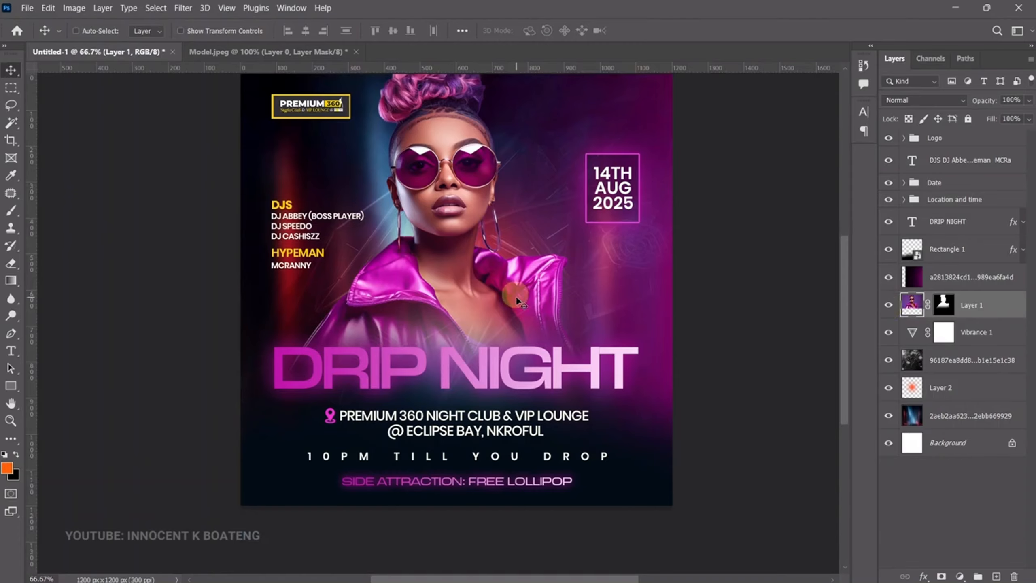
scroll(516, 296, "up", 2)
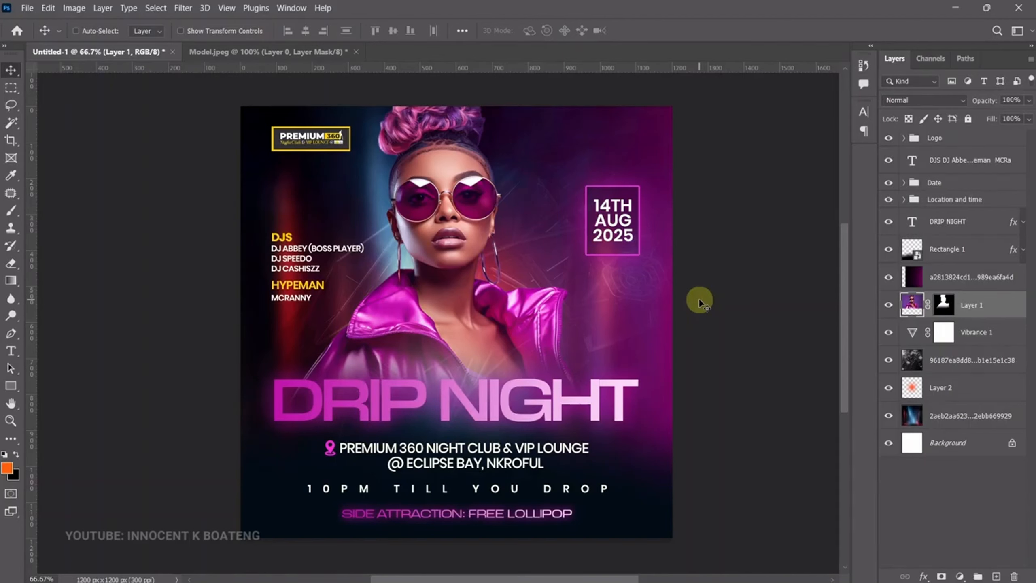
left_click_drag(687, 296, 602, 304)
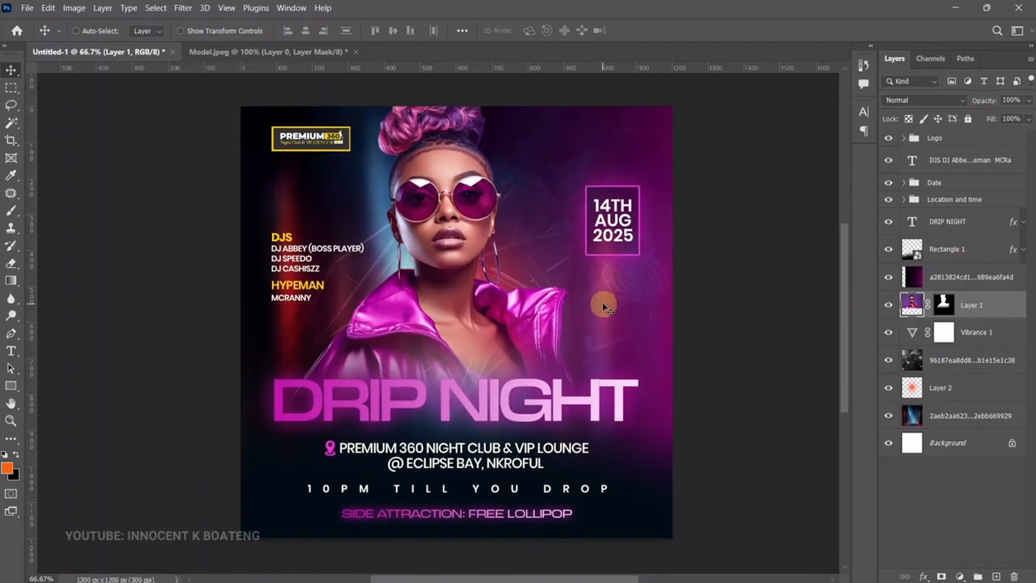